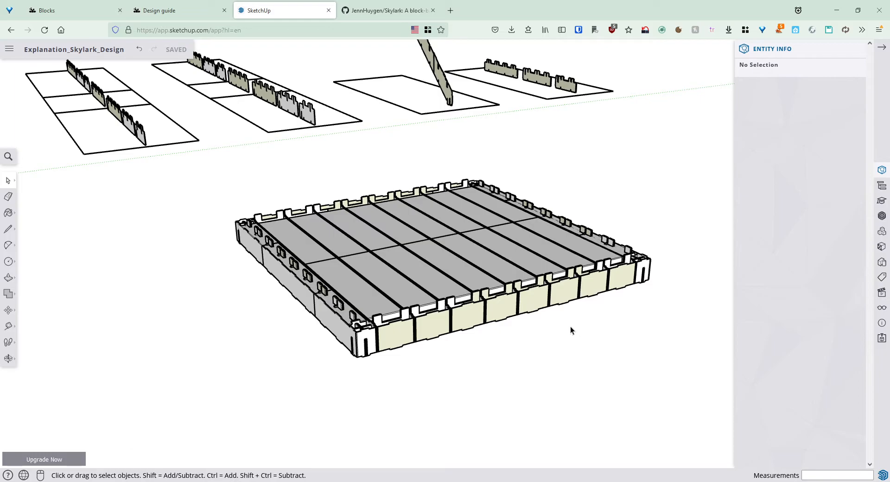
Examine the front comb, the end block and the first floor block of the floor assembly, selecting each one in turn.
middle_drag(434, 241, 398, 302)
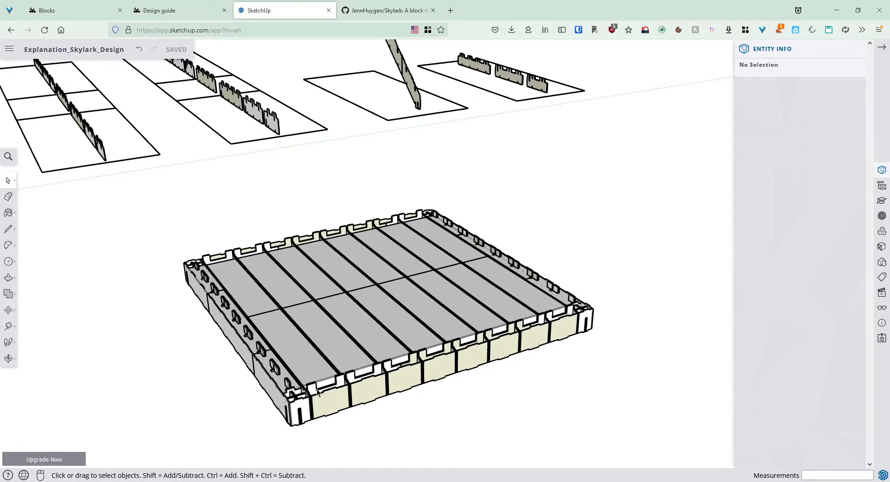
click(273, 370)
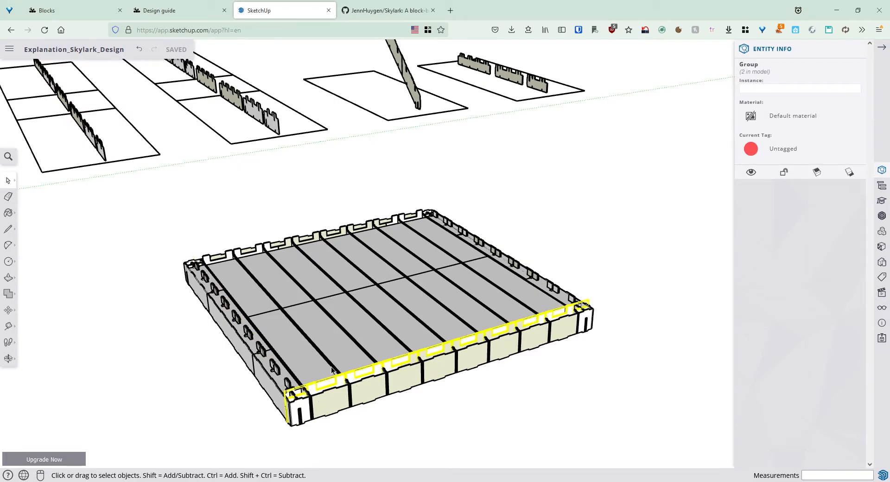
click(281, 361)
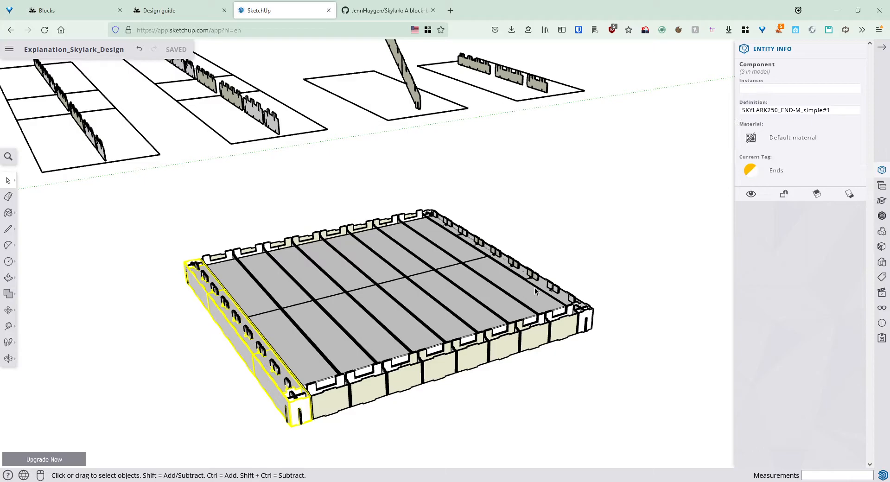
click(294, 349)
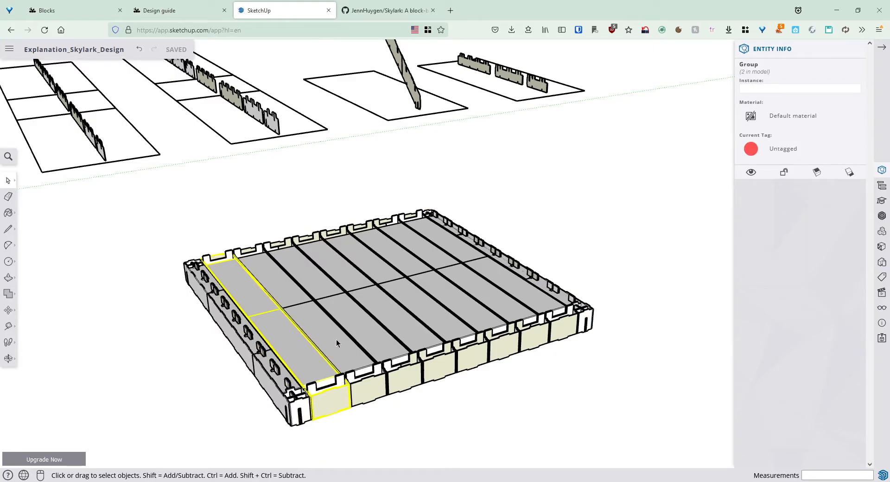
click(565, 281)
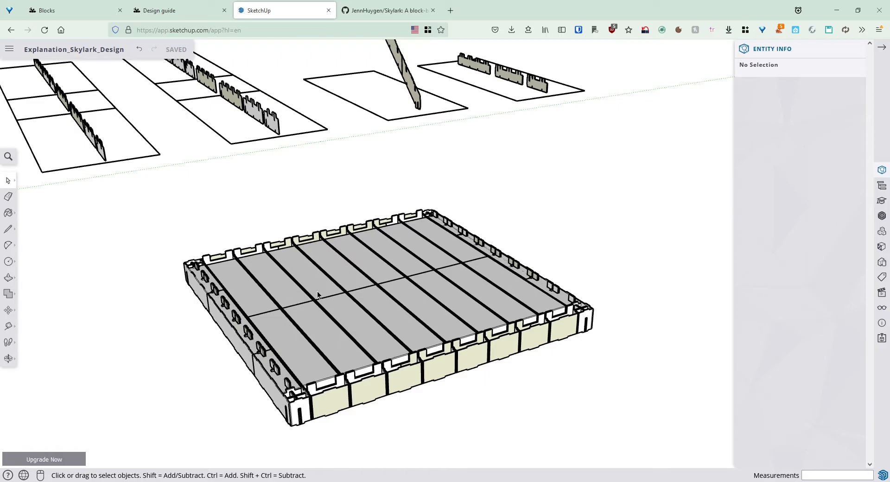
middle_drag(328, 309, 528, 306)
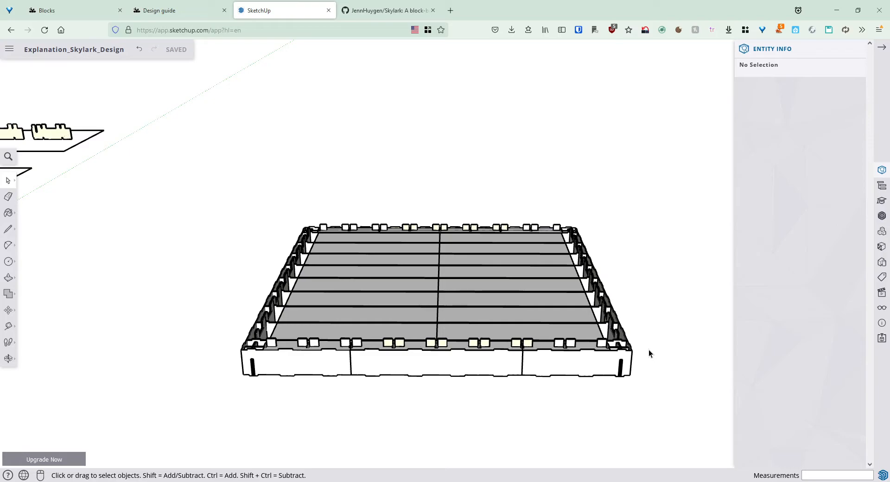
Compare the floor assembly with the Floors section of the WikiHouse Blocks page and the Space grid section of the design guide.
click(52, 9)
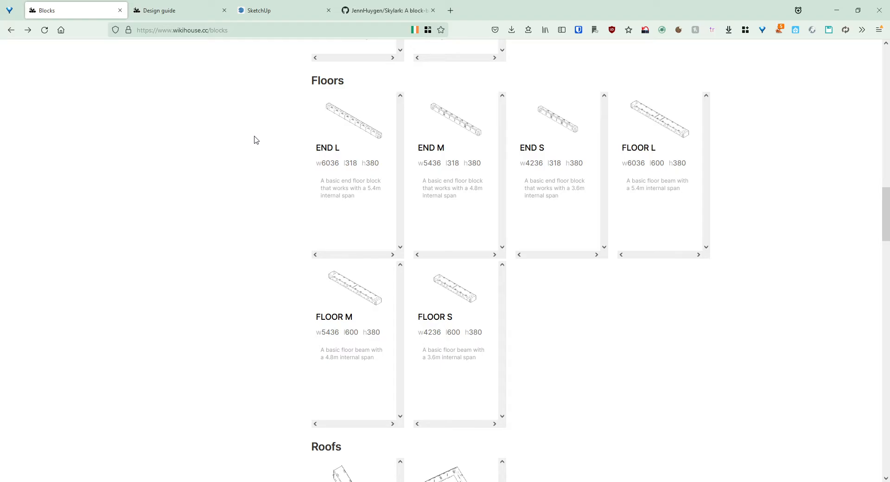
click(278, 11)
middle_drag(596, 346, 266, 371)
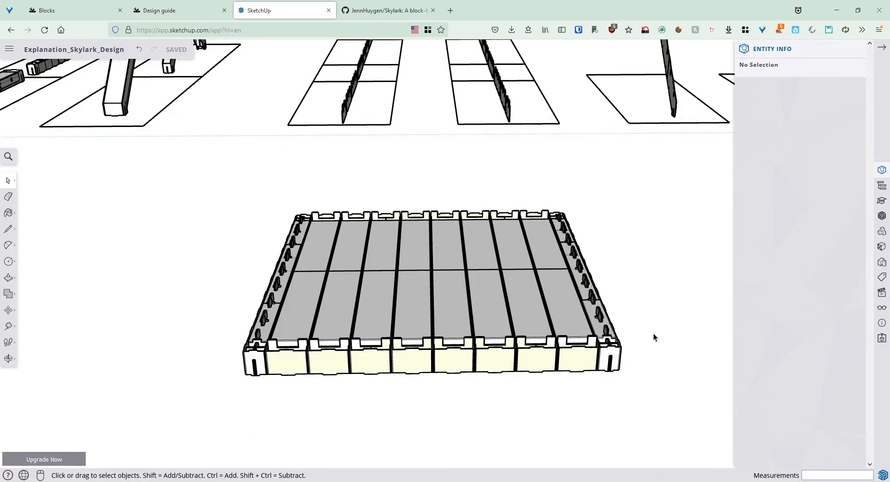
middle_drag(249, 343, 260, 288)
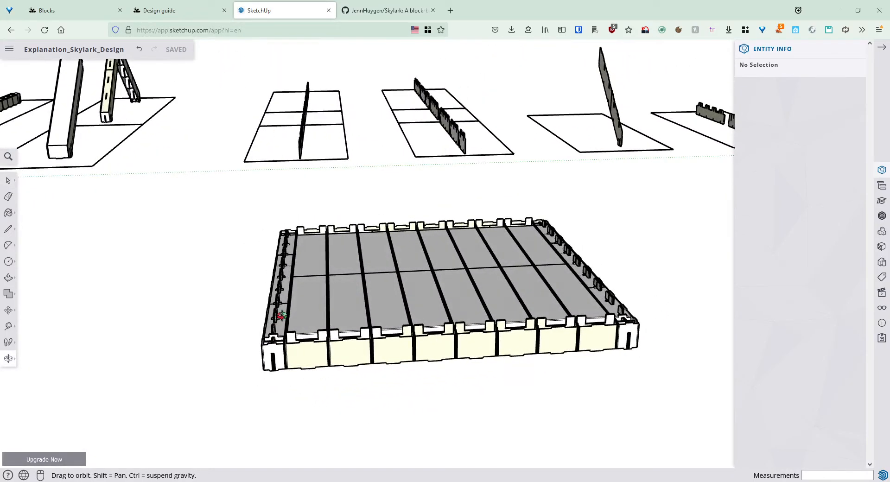
click(187, 9)
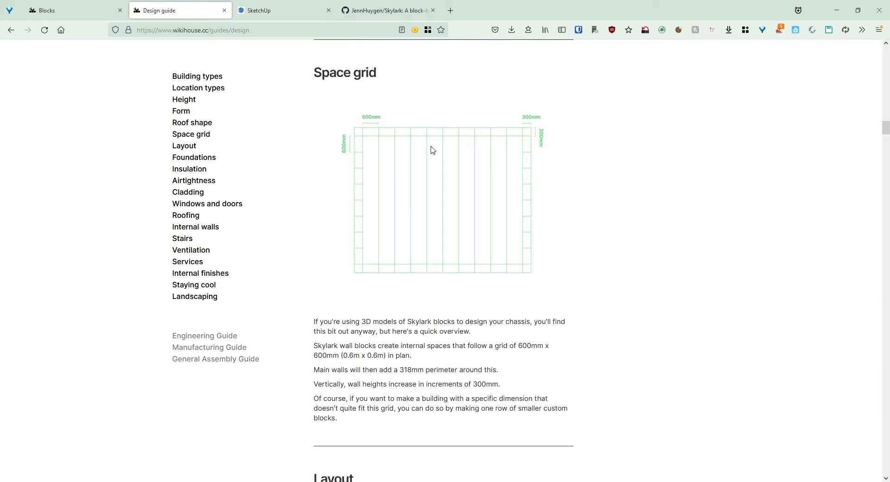
click(288, 14)
Examine the comb strip that runs along the front ends of the floor blocks in the SketchUp model.
middle_drag(366, 311, 473, 319)
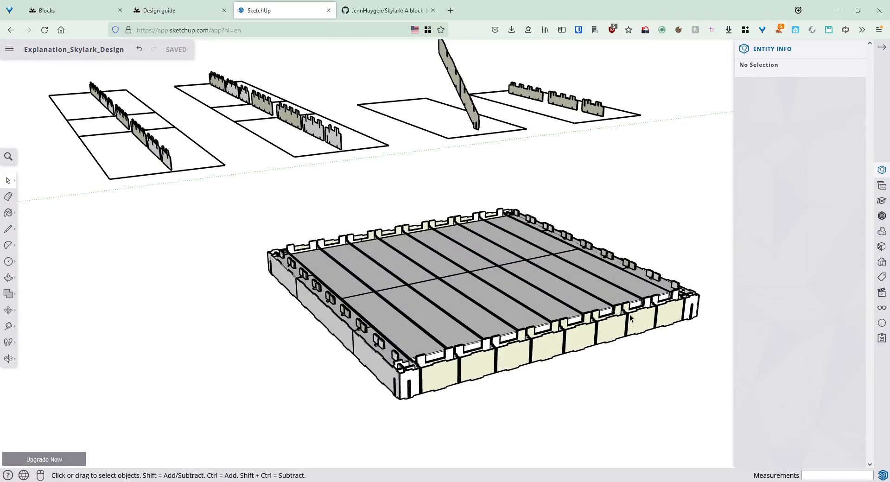
click(423, 365)
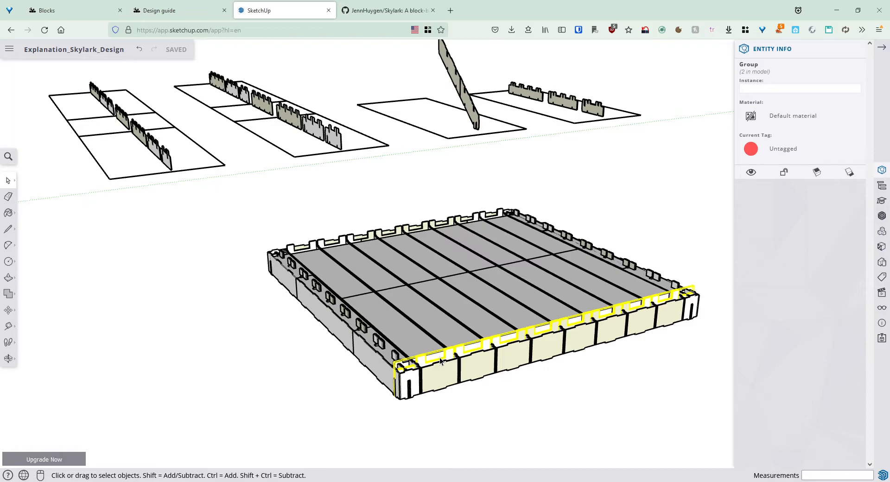
click(468, 408)
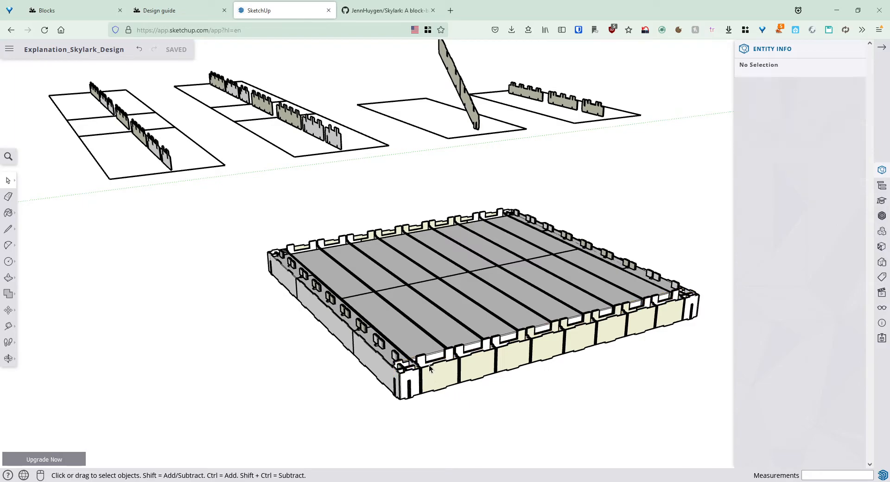
click(427, 365)
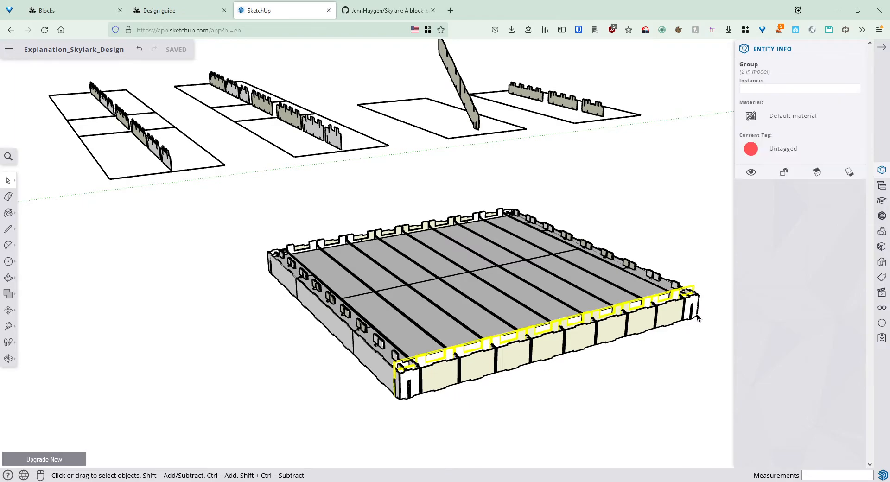
click(465, 397)
middle_drag(528, 337, 402, 372)
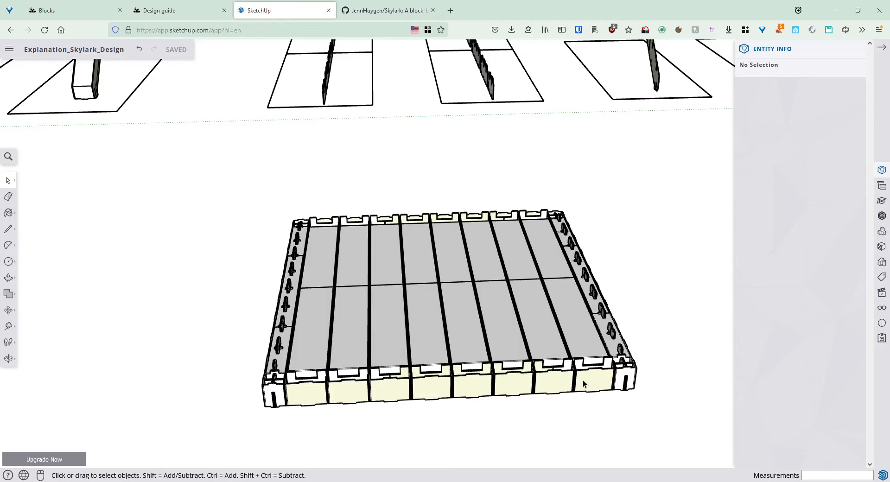
middle_drag(370, 404, 382, 344)
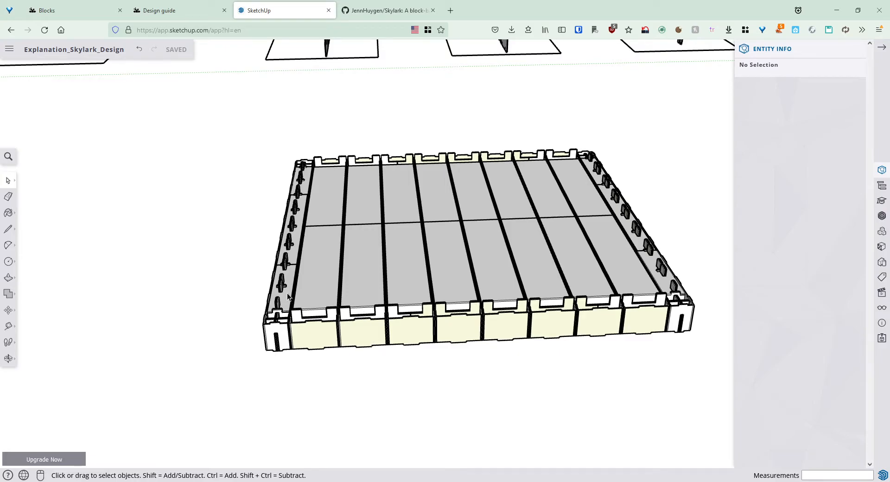
Look up the COMB A END Y1 block under Other on the WikiHouse Blocks page, review its details and return to the list.
click(46, 6)
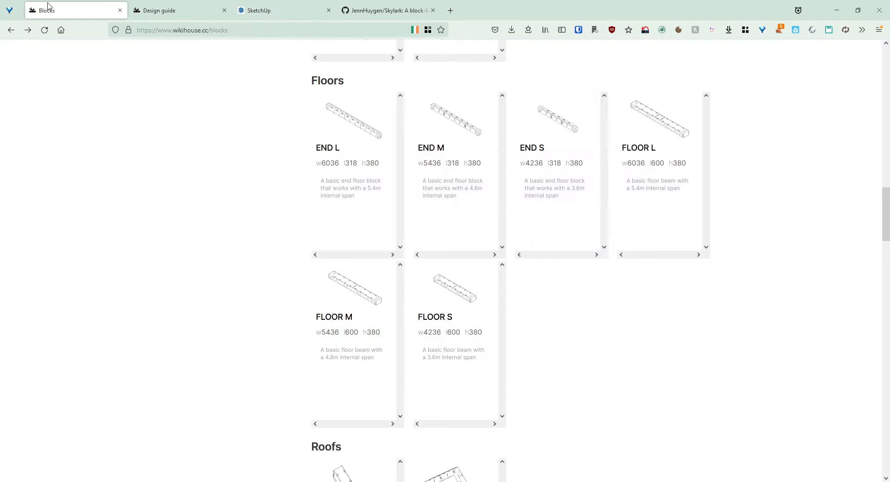
scroll(272, 280, down, 10)
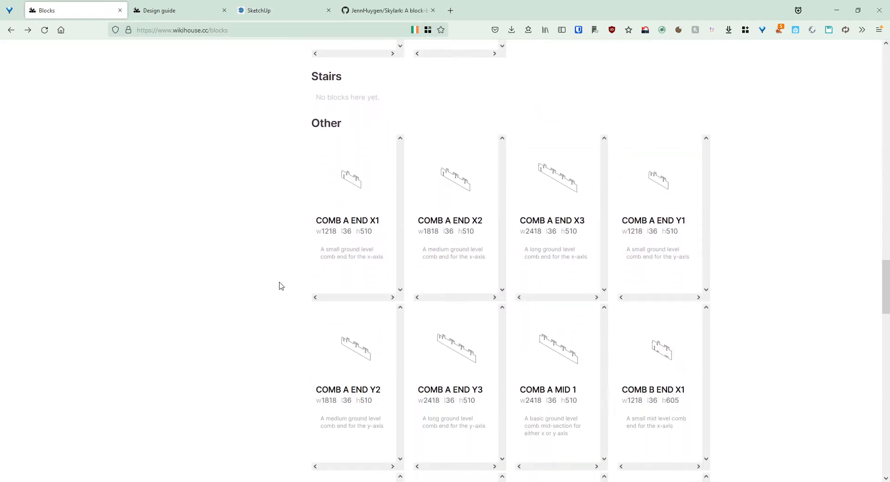
scroll(282, 286, down, 1)
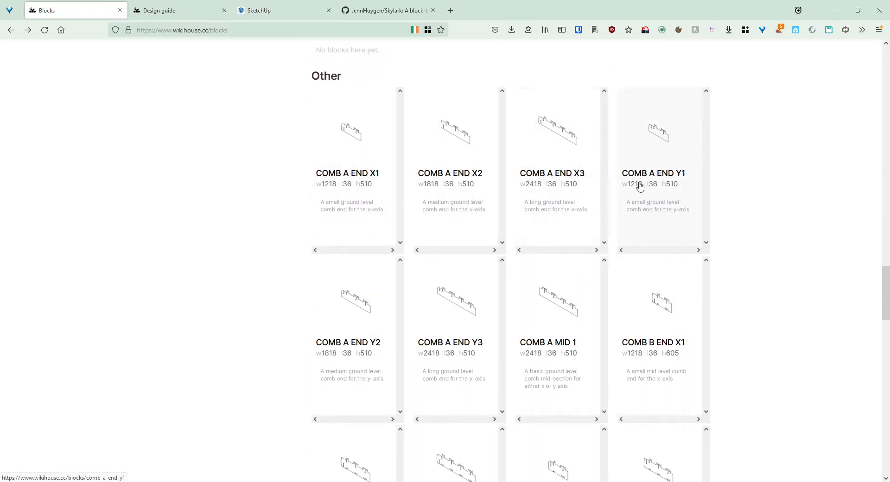
click(660, 145)
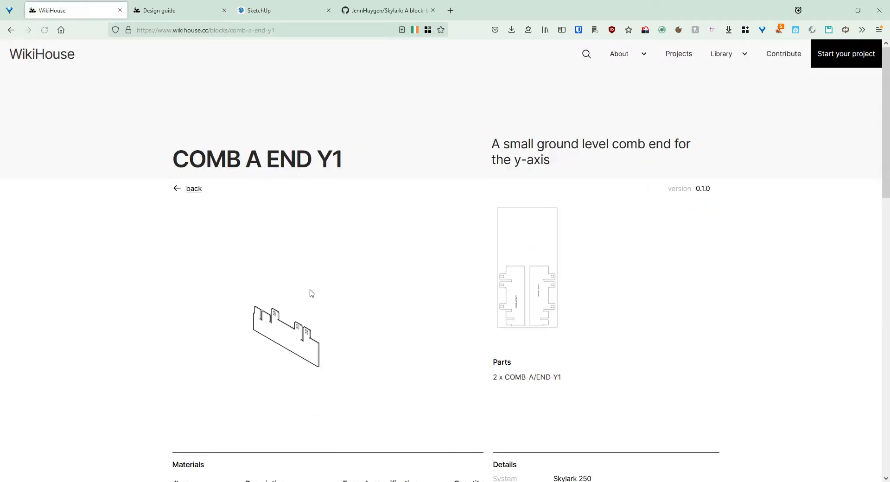
scroll(313, 320, down, 2)
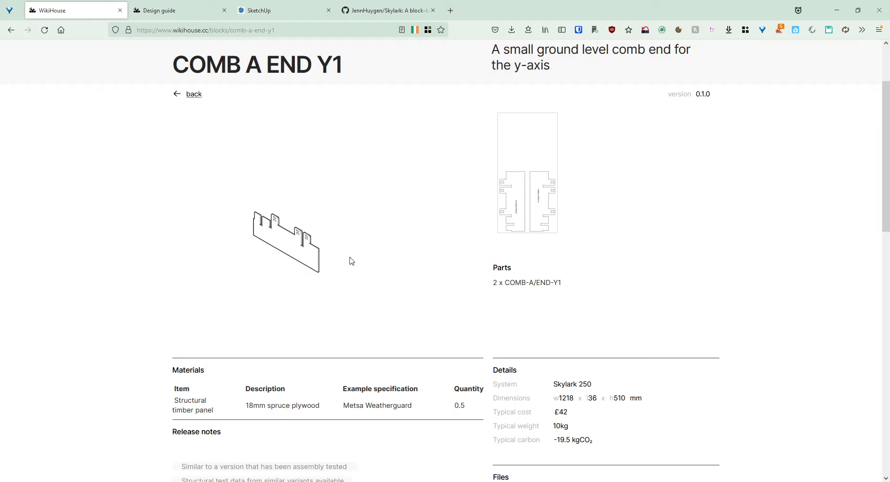
key(alt+Left)
click(232, 302)
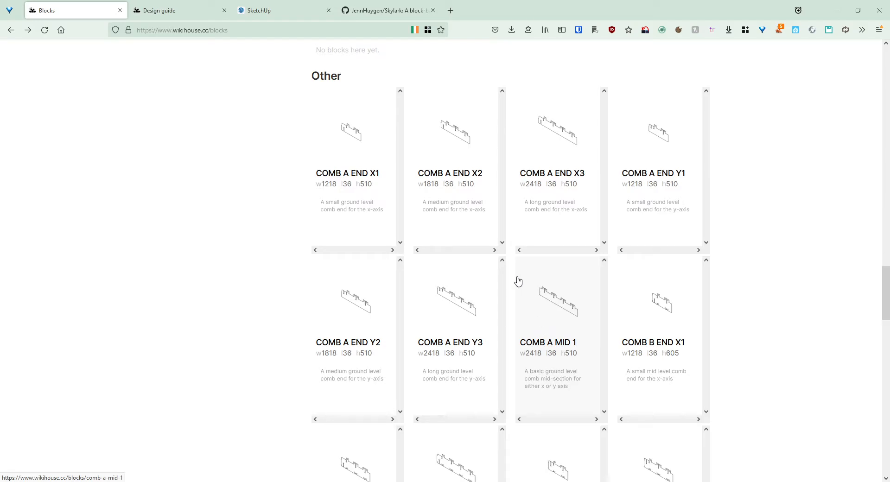
Recheck the Space grid section of the design guide, and examine the floor assembly in SketchUp from its end-block side.
click(172, 14)
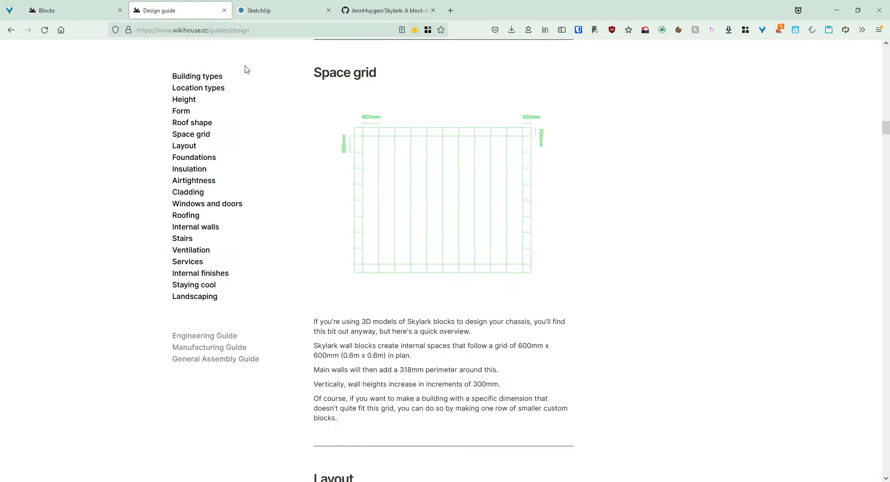
click(260, 9)
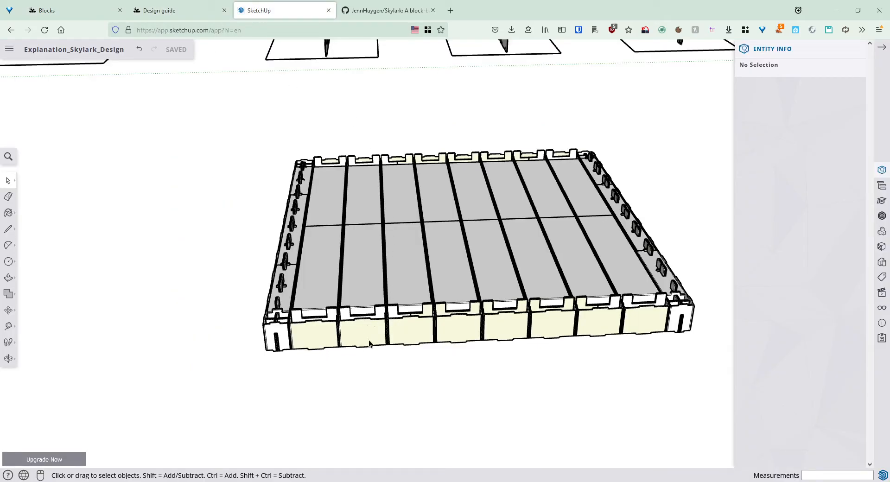
middle_drag(383, 277, 447, 319)
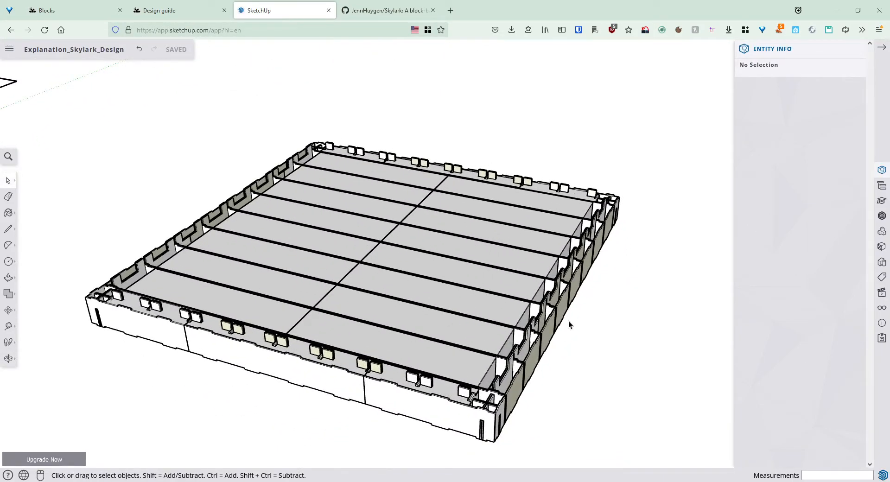
middle_drag(412, 356, 310, 354)
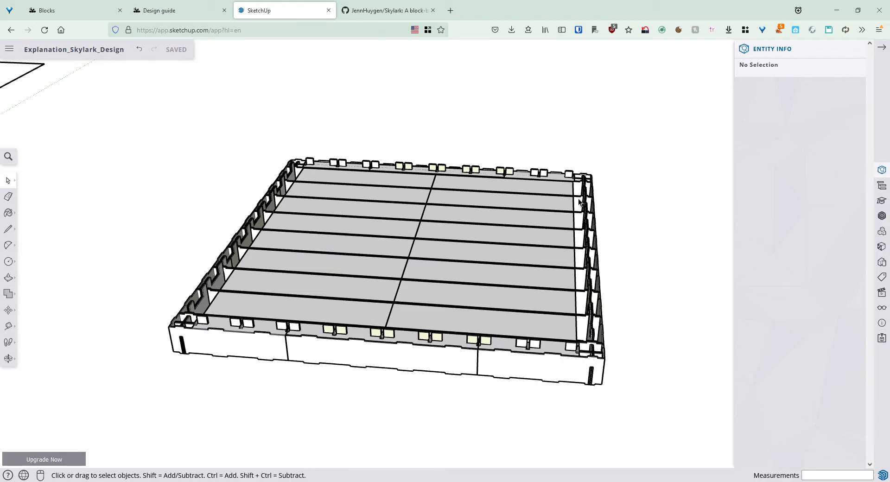
scroll(398, 299, down, 3)
middle_drag(403, 315, 402, 327)
scroll(402, 330, down, 4)
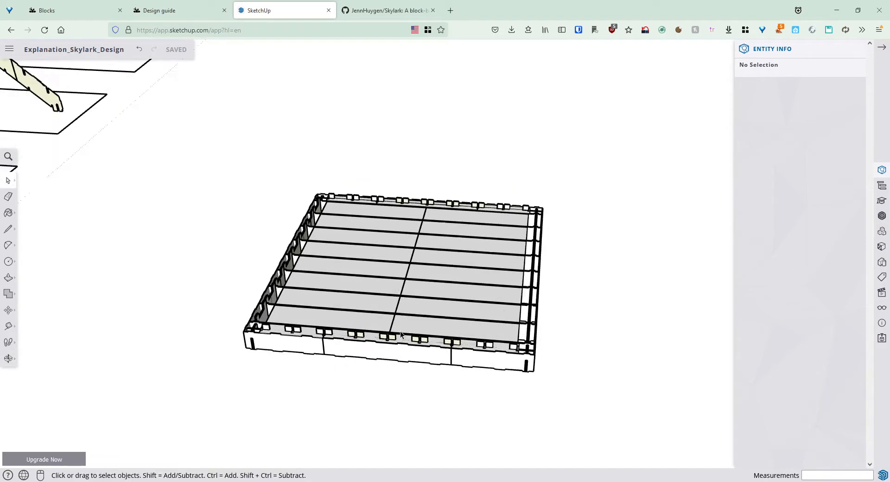
scroll(356, 340, up, 6)
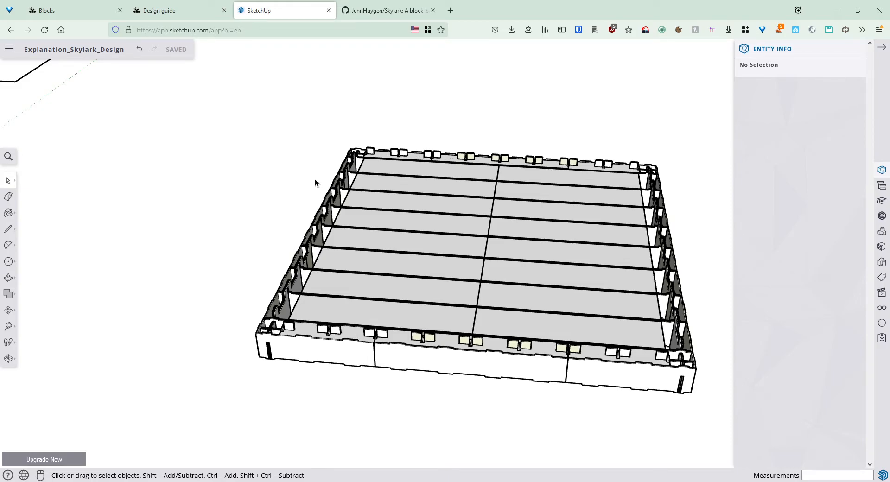
Copy the SKYLARK250_CORNER-M_simple#1 corner post from the block library to a spot just outside the floor assembly, and deselect it.
scroll(371, 380, down, 4)
shift+middle_drag(279, 332, 463, 246)
scroll(474, 255, down, 2)
scroll(274, 348, down, 3)
scroll(274, 348, down, 2)
middle_drag(200, 415, 332, 333)
scroll(331, 333, up, 5)
middle_drag(262, 349, 379, 183)
click(337, 184)
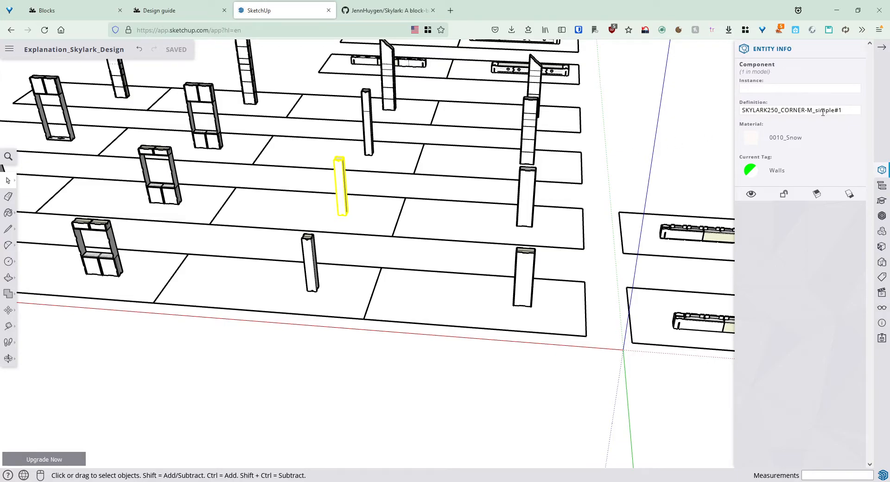
key(m)
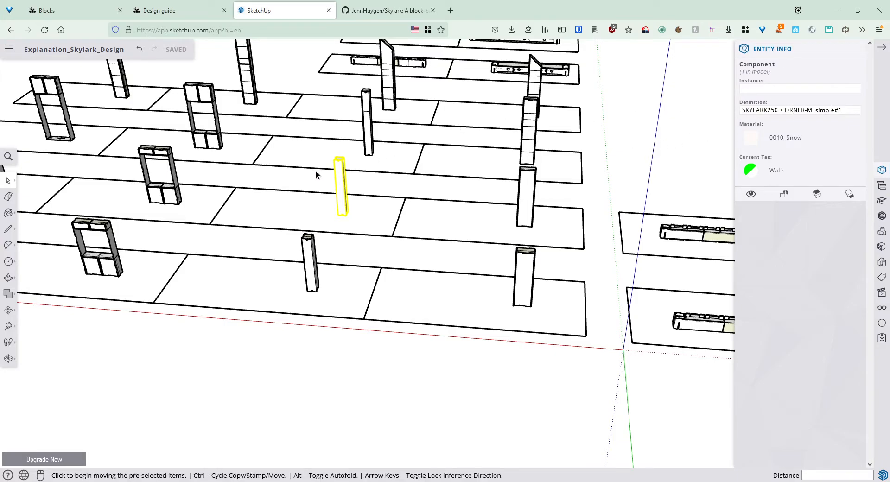
key(ctrl)
click(339, 186)
shift+middle_drag(618, 97, 325, 392)
scroll(452, 185, up, 3)
scroll(451, 185, up, 5)
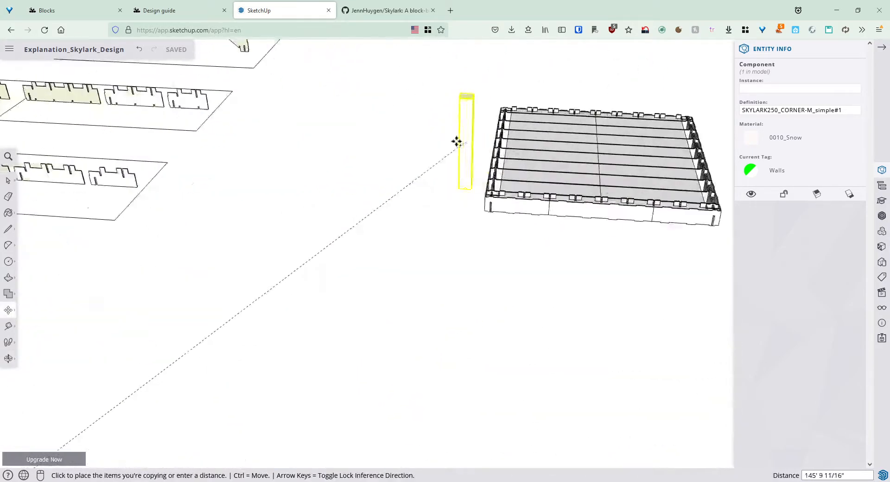
click(480, 146)
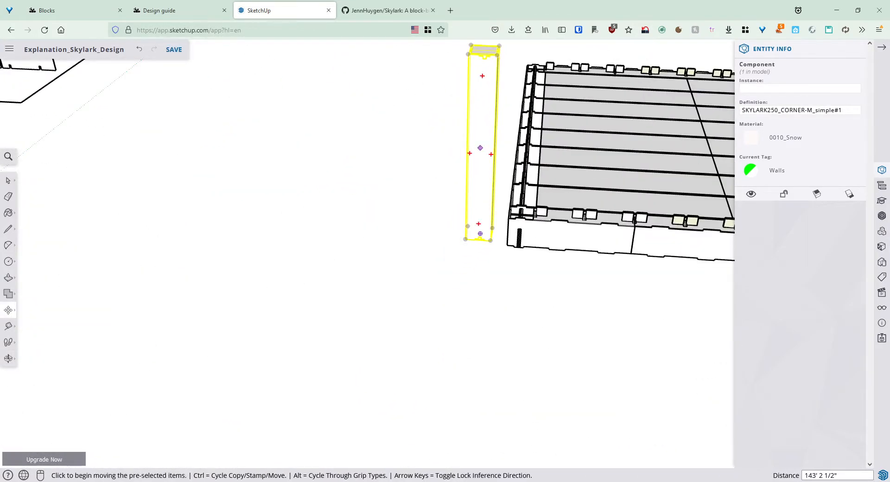
key(space)
click(476, 288)
scroll(469, 237, down, 1)
middle_drag(547, 230, 349, 237)
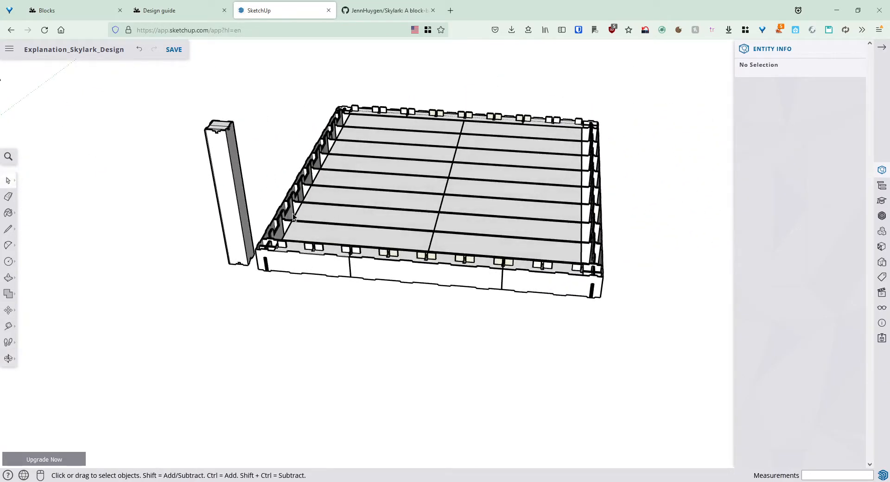
Look up the CORNER M post in the Walls section of the WikiHouse Blocks page.
click(76, 14)
scroll(273, 222, up, 20)
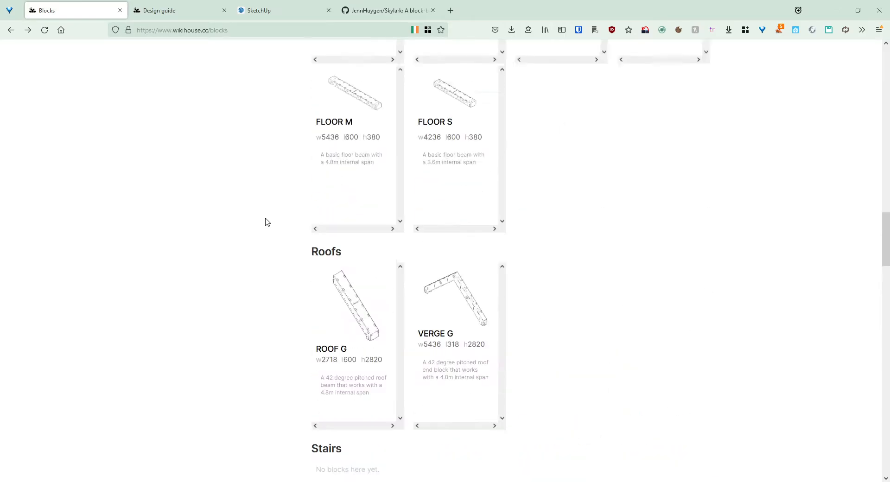
scroll(277, 213, up, 6)
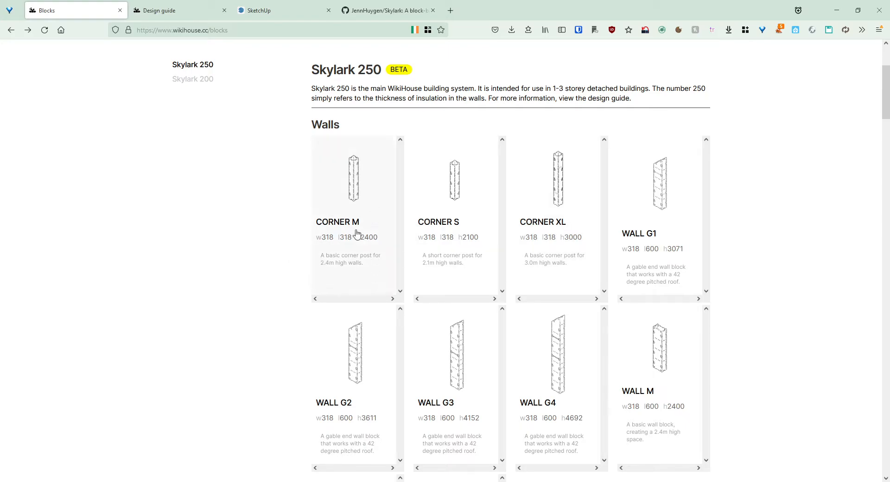
Return to SketchUp and move the corner post by its bottom outer corner onto the floor assembly's nearest top corner, and deselect it.
click(171, 10)
click(407, 4)
click(281, 5)
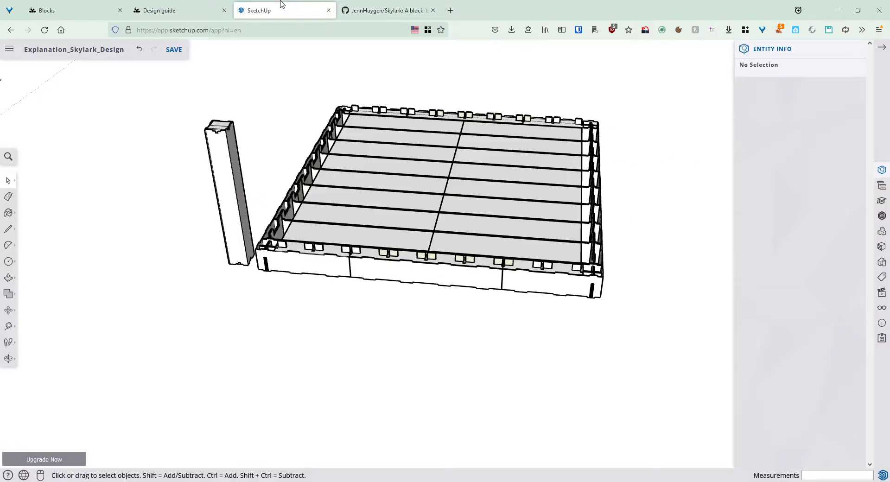
scroll(271, 246, up, 10)
middle_drag(276, 247, 235, 286)
scroll(238, 278, up, 2)
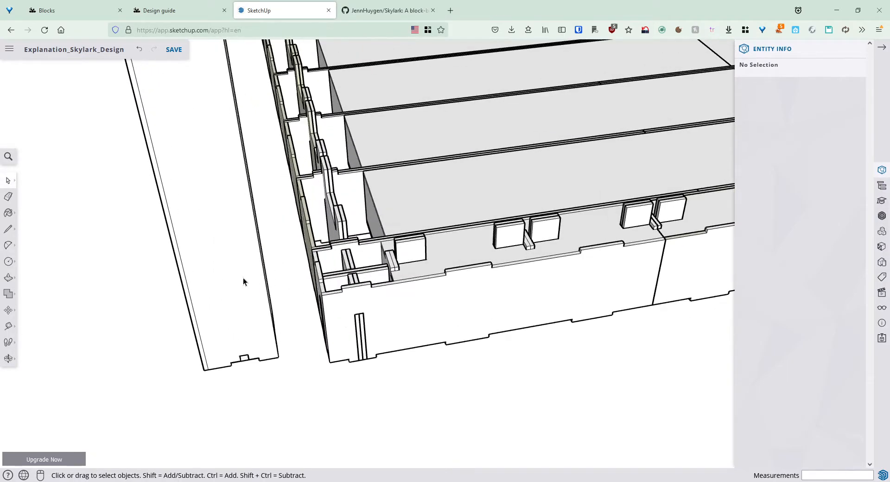
middle_drag(335, 272, 458, 300)
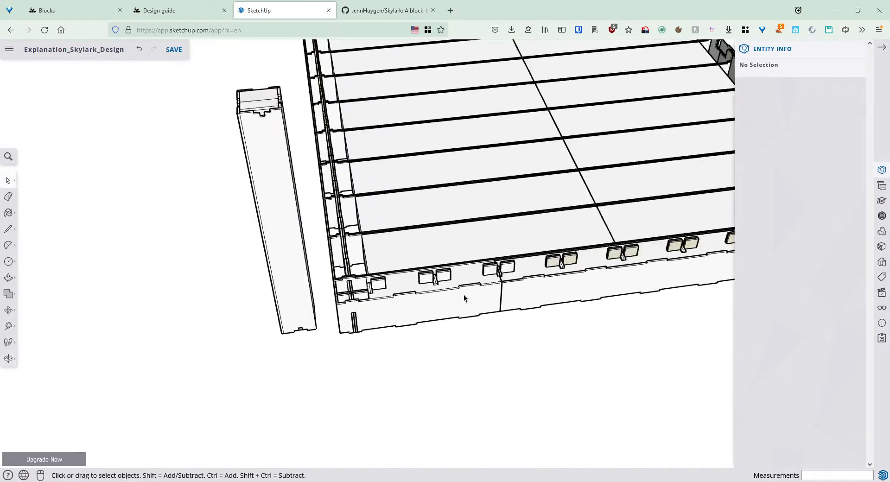
scroll(319, 298, up, 5)
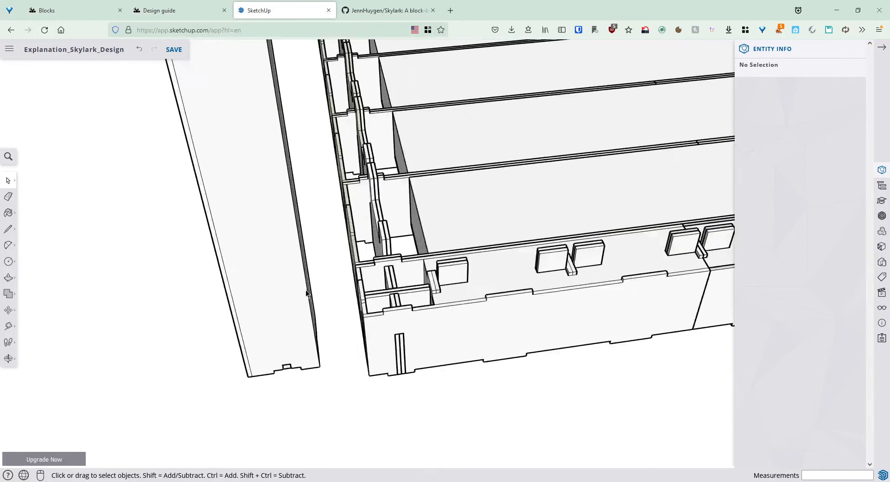
click(272, 367)
key(m)
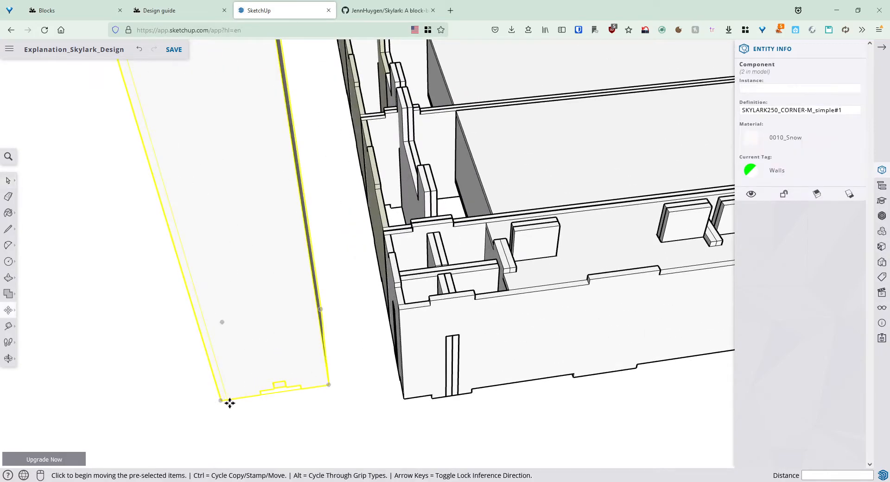
click(222, 400)
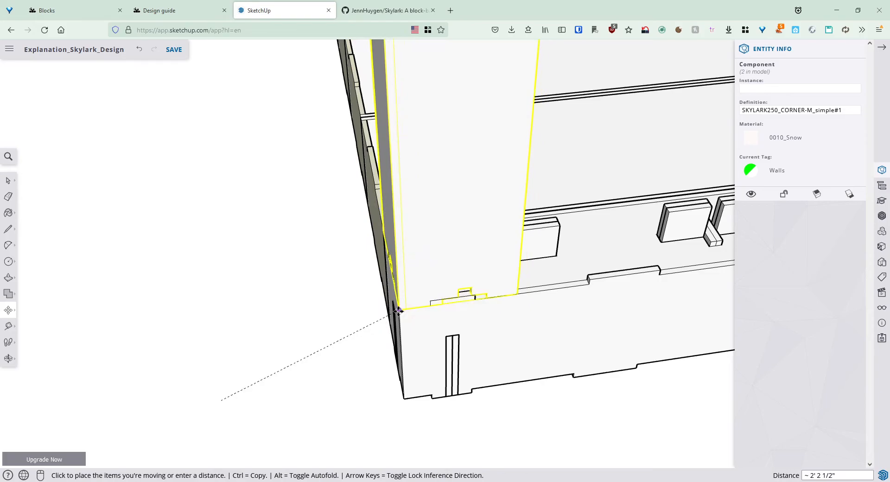
click(397, 307)
key(space)
click(357, 424)
Examine from several sides how the post's bottom notches line up with the end block at the floor corner.
middle_drag(357, 424, 677, 184)
scroll(466, 180, up, 3)
middle_drag(393, 211, 479, 213)
scroll(479, 215, up, 1)
middle_drag(543, 213, 277, 244)
scroll(410, 276, down, 4)
middle_drag(552, 304, 496, 245)
scroll(560, 252, up, 2)
scroll(560, 253, down, 4)
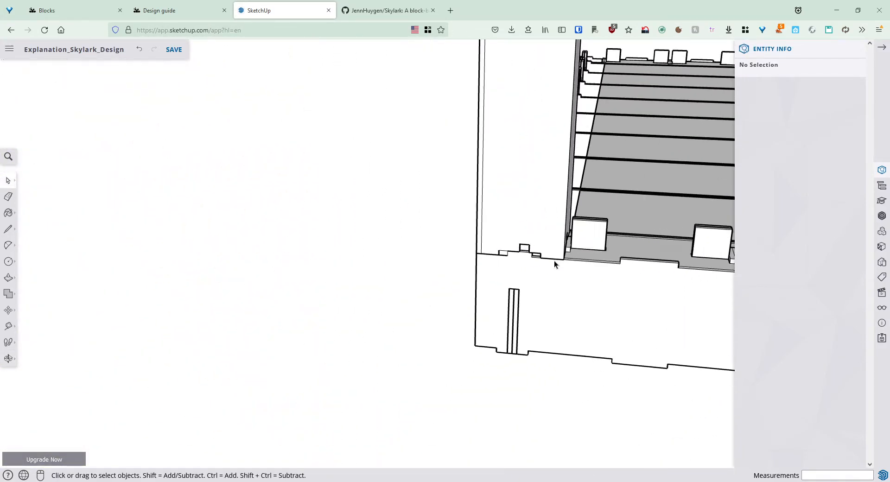
middle_drag(562, 237, 453, 366)
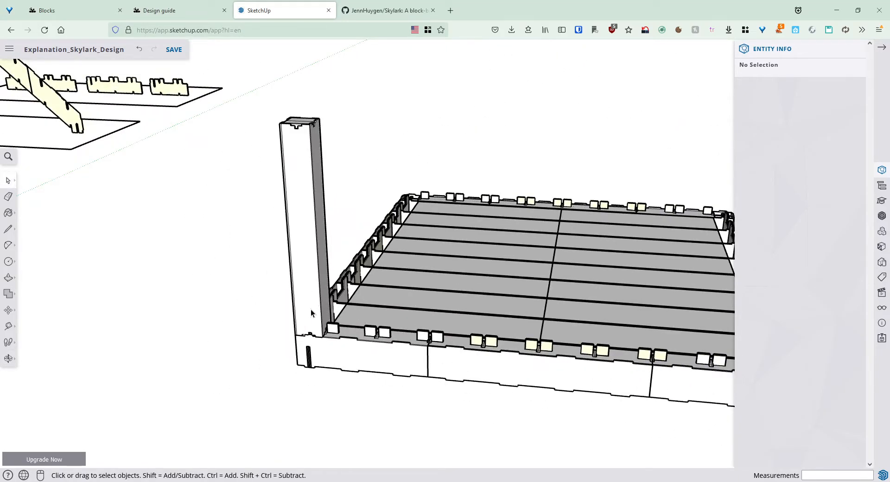
Rotate the corner post 90 degrees about the vertical axis around a point beside the floor corner.
scroll(309, 307, up, 2)
click(314, 316)
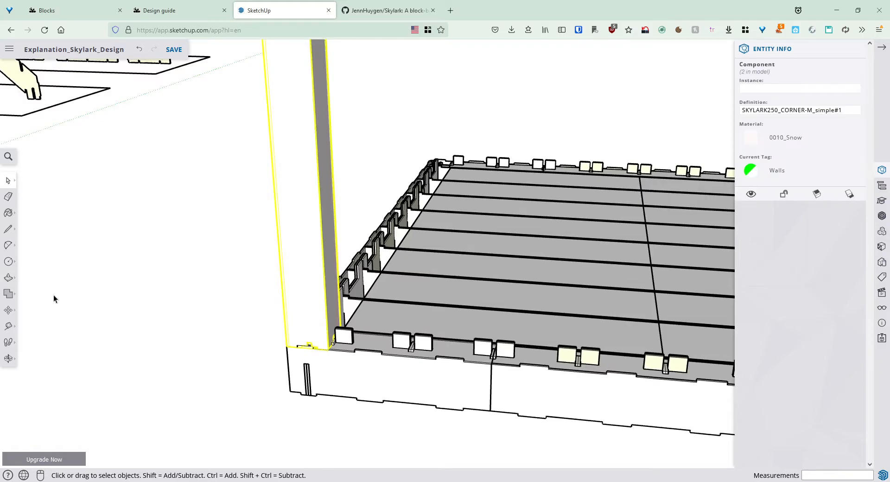
click(8, 310)
click(36, 311)
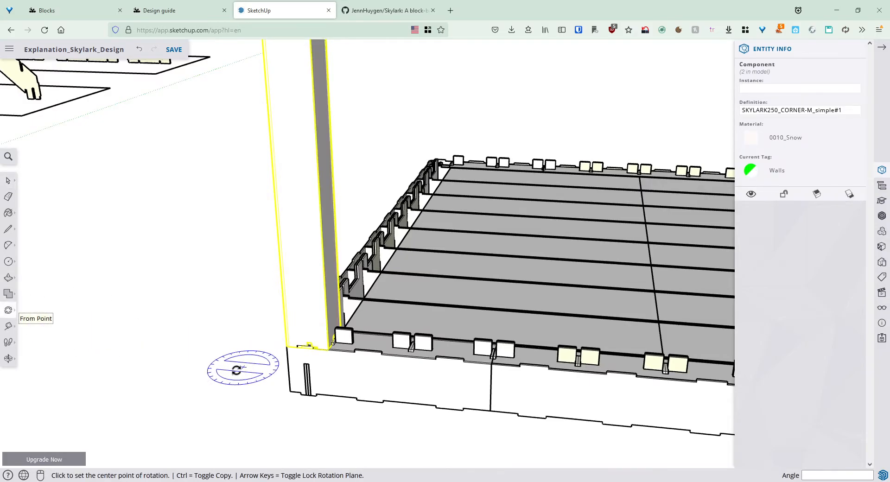
click(258, 371)
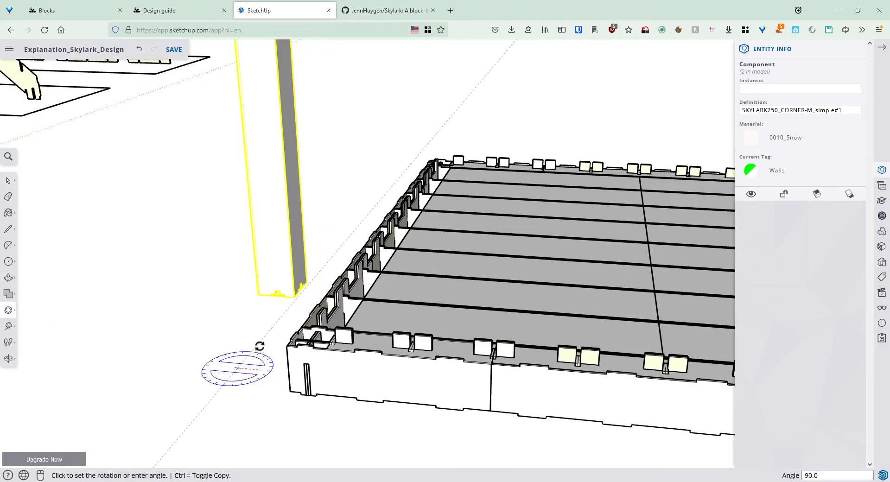
key(space)
click(255, 345)
Move the rotated corner post by its bottom outer corner back onto the floor assembly's top corner, and deselect it.
scroll(262, 324, up, 3)
middle_drag(261, 323, 359, 302)
click(340, 253)
key(m)
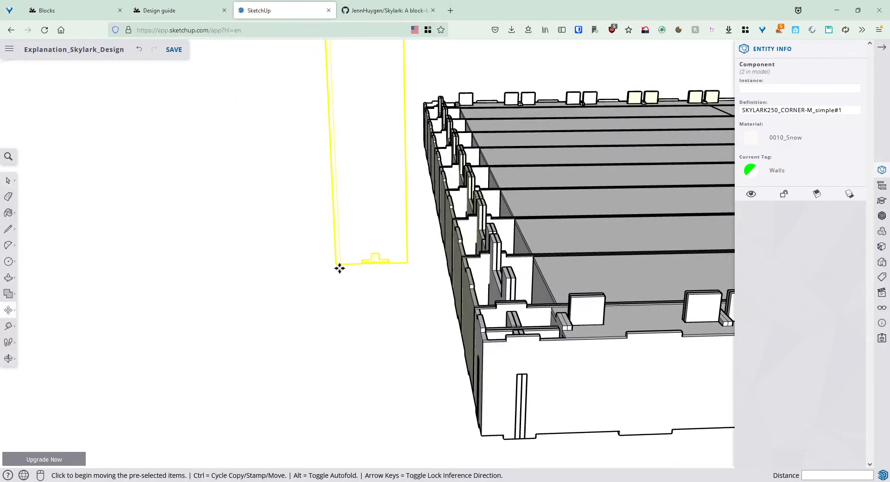
click(336, 263)
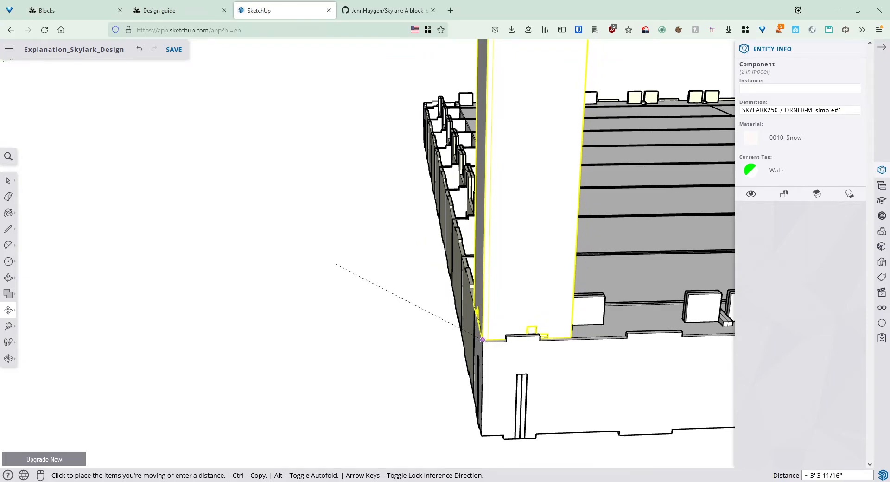
click(481, 342)
key(space)
click(441, 384)
Rotate the corner post another 90 degrees about the vertical axis.
middle_drag(441, 384, 494, 304)
click(494, 305)
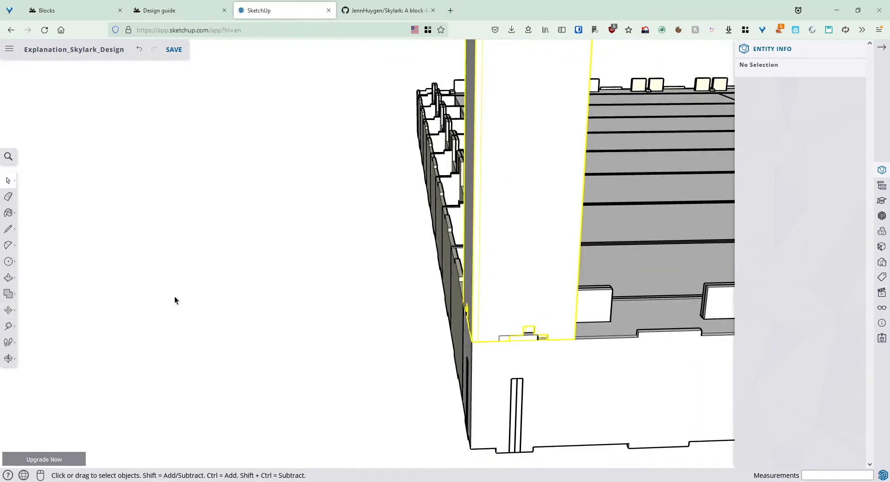
click(8, 310)
click(39, 310)
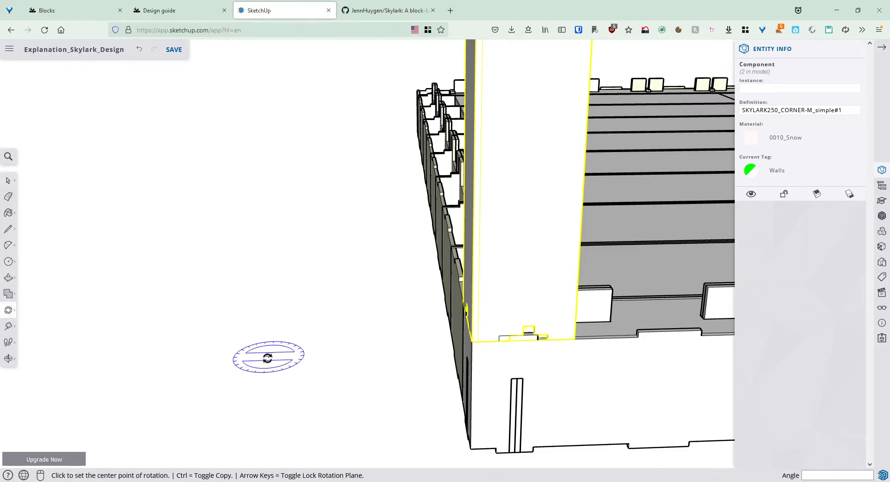
click(293, 356)
click(271, 328)
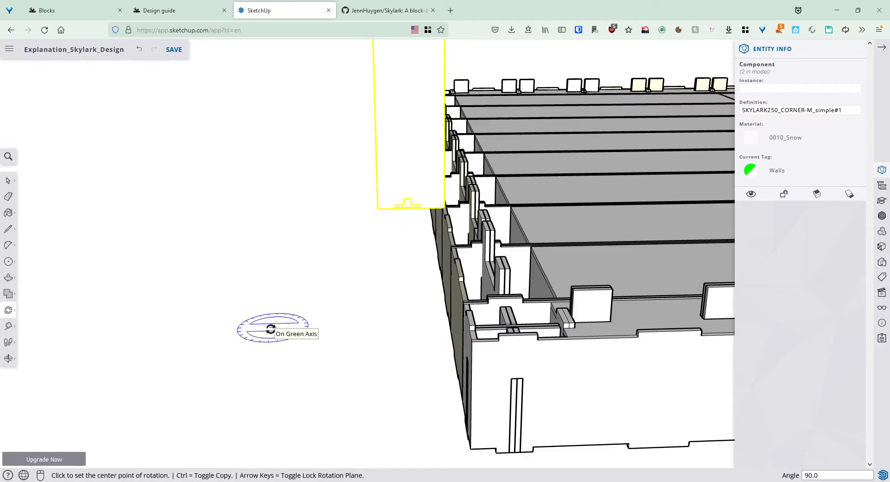
key(space)
Move the corner post by its bottom corner onto the end block's outer top corner again, and deselect it.
key(m)
click(379, 210)
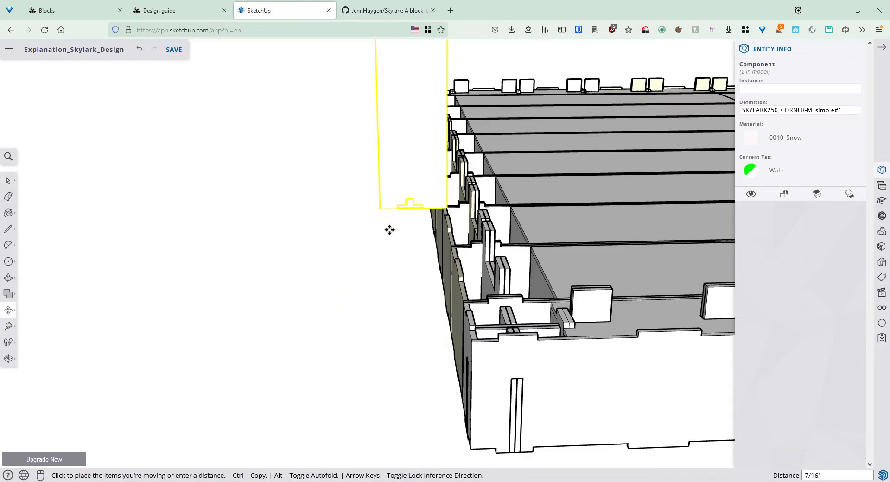
click(472, 341)
key(space)
click(410, 402)
Check the joint at the post's base and rotate the post a further quarter turn about the vertical axis.
scroll(440, 359, up, 5)
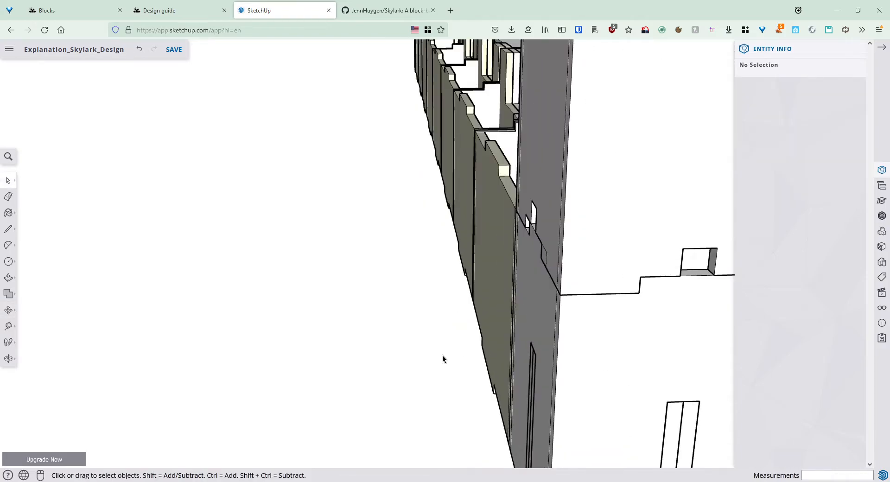
middle_drag(572, 279, 590, 251)
click(589, 250)
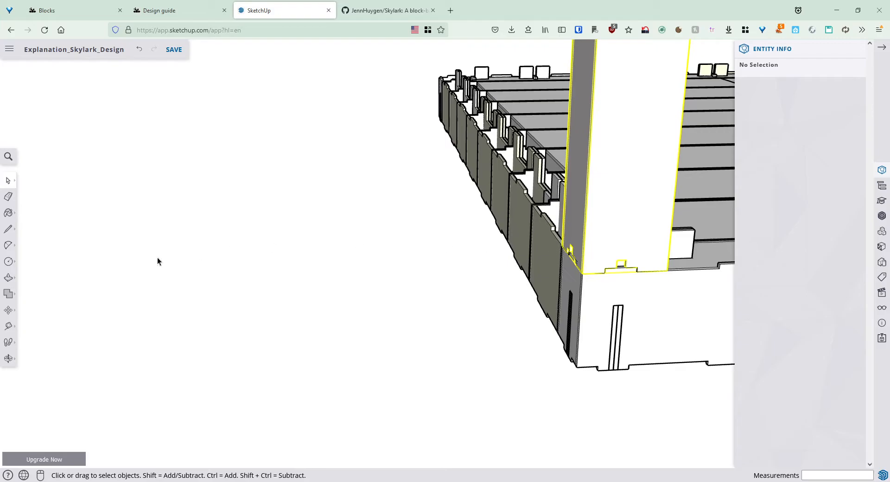
click(14, 310)
click(36, 309)
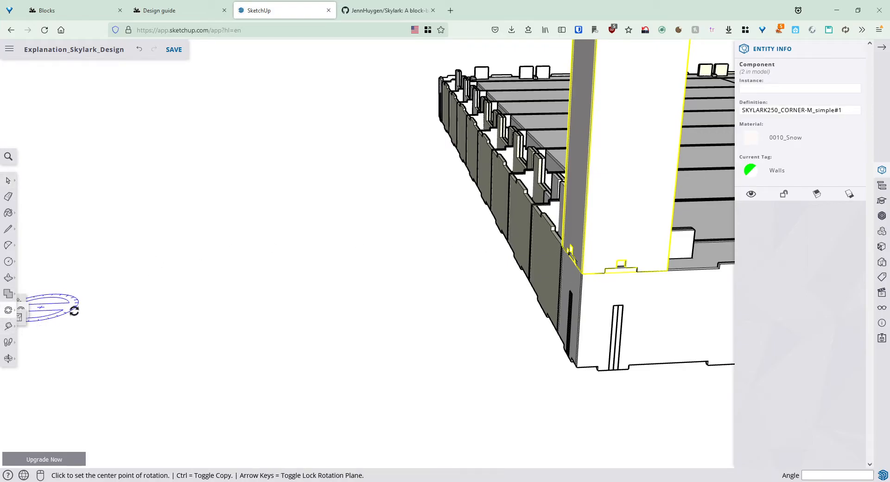
click(479, 337)
click(502, 336)
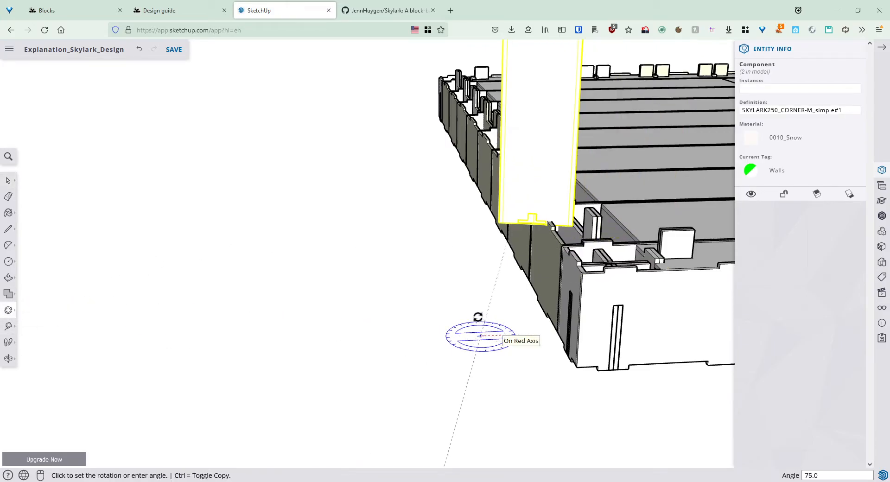
click(471, 316)
key(space)
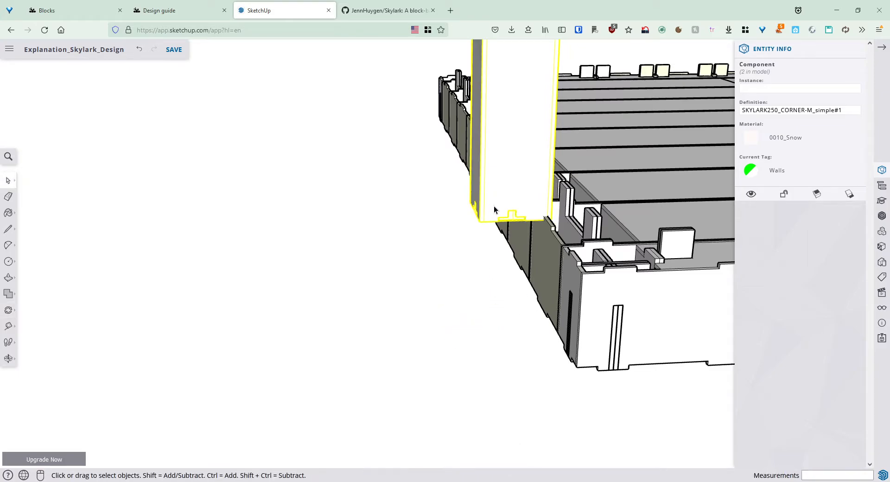
Snap the corner post's bottom corner to the outer top corner of the SKYLARK250_END-M1_simple#1 block, and deselect it.
key(m)
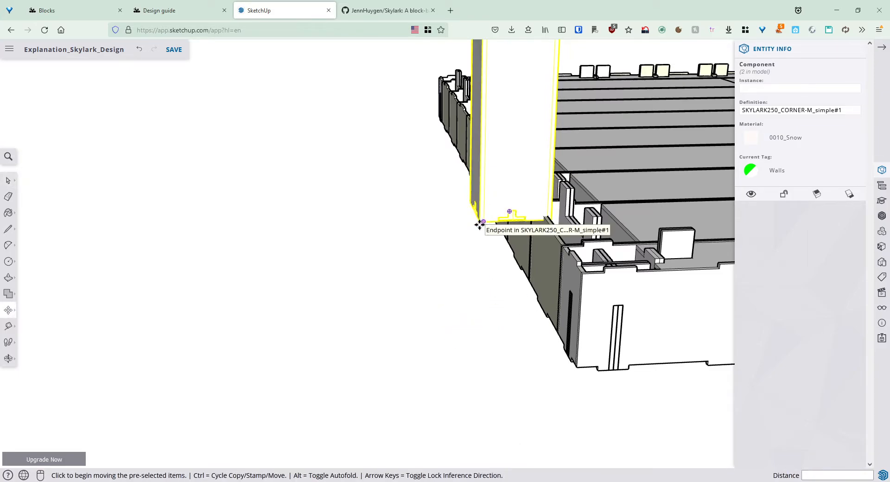
scroll(489, 217, up, 3)
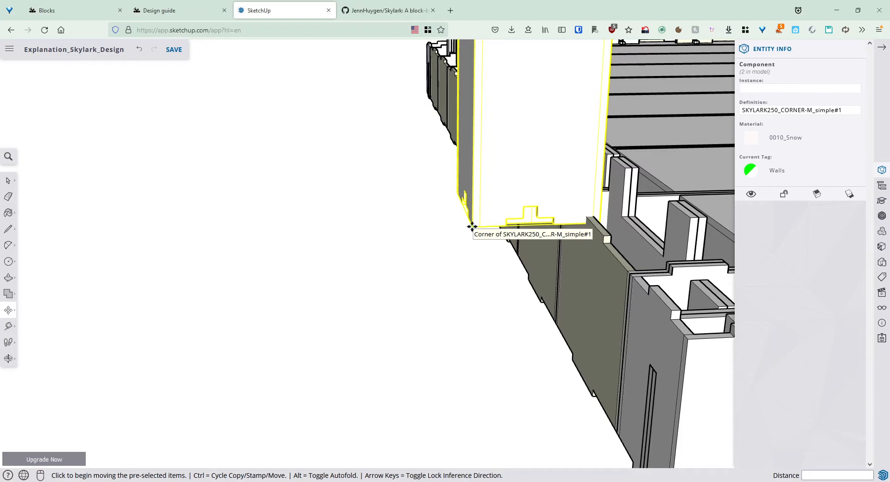
click(472, 227)
click(687, 339)
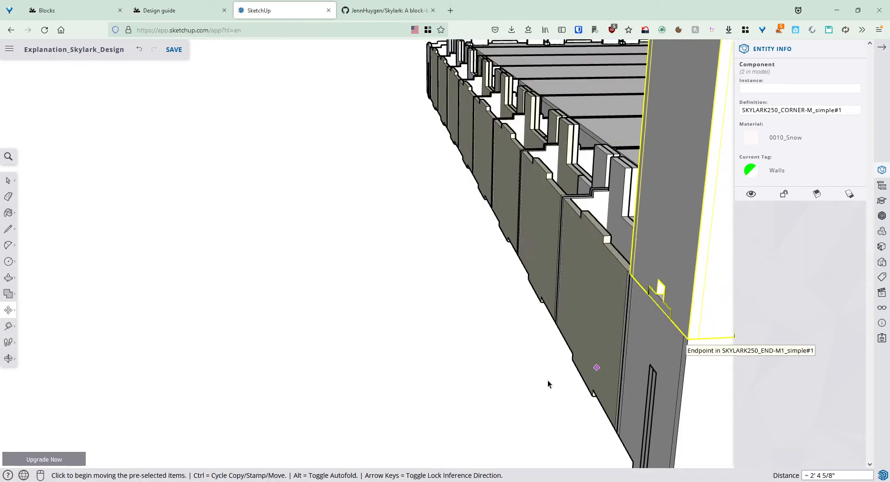
key(space)
click(493, 392)
Examine the seated corner post's notches and its joint with the floor from all sides, including the whole assembly.
scroll(630, 343, down, 4)
middle_drag(692, 333, 497, 296)
scroll(500, 297, up, 2)
drag(645, 304, 411, 284)
key(space)
scroll(416, 254, down, 5)
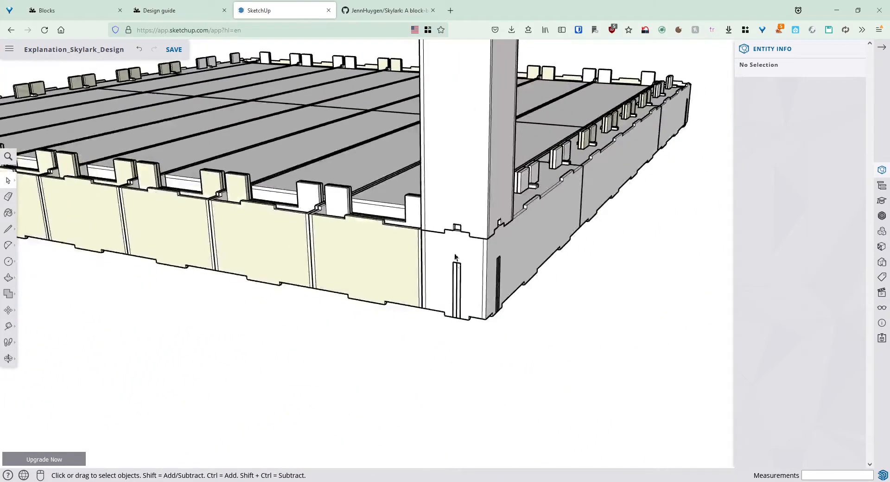
scroll(462, 235, up, 3)
scroll(461, 235, up, 2)
middle_drag(477, 231, 636, 249)
middle_drag(470, 199, 102, 264)
scroll(419, 232, down, 6)
shift+middle_drag(568, 187, 327, 269)
scroll(478, 185, down, 5)
middle_drag(516, 155, 306, 227)
scroll(378, 154, up, 1)
shift+middle_drag(379, 155, 432, 350)
middle_drag(403, 402, 329, 280)
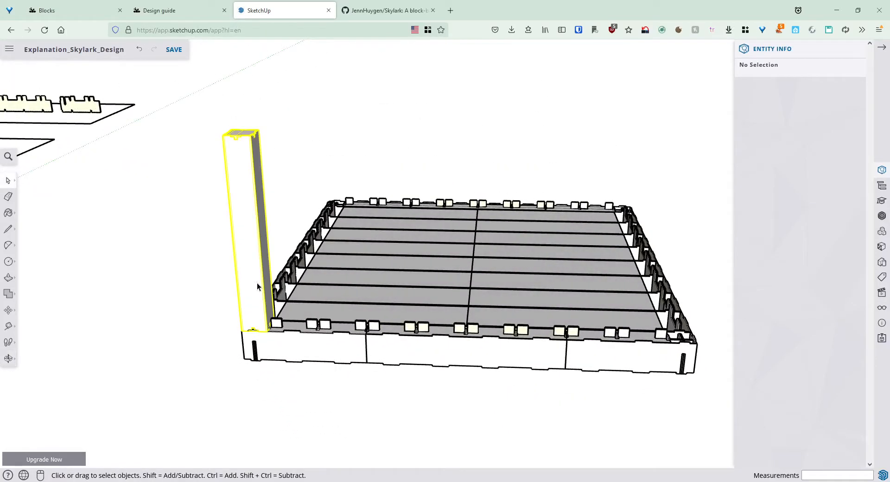
Copy the corner post about 16' 10" along the front edge to the floor assembly's opposite corner, and deselect the copy.
click(257, 282)
key(m)
key(ctrl)
click(250, 281)
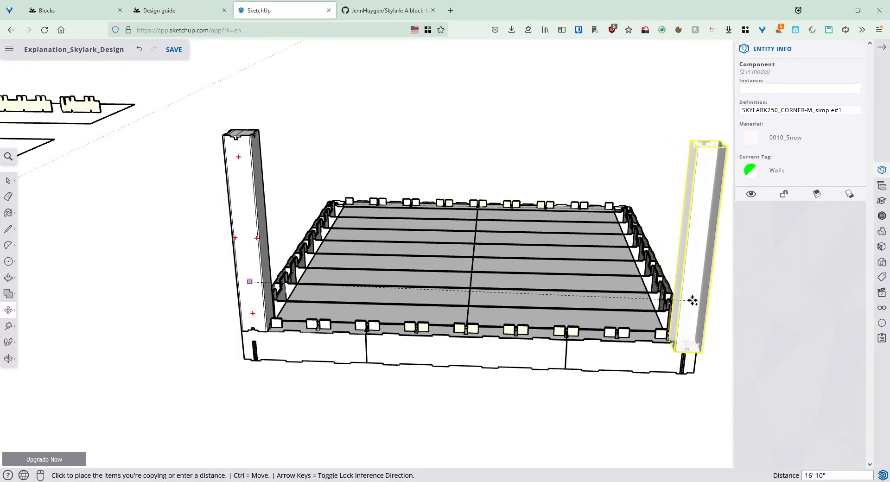
click(689, 295)
key(space)
click(662, 397)
Rotate the copied corner post 90 degrees about the vertical axis around a point just outside the floor assembly.
shift+middle_drag(689, 336, 504, 337)
scroll(504, 336, up, 3)
click(487, 331)
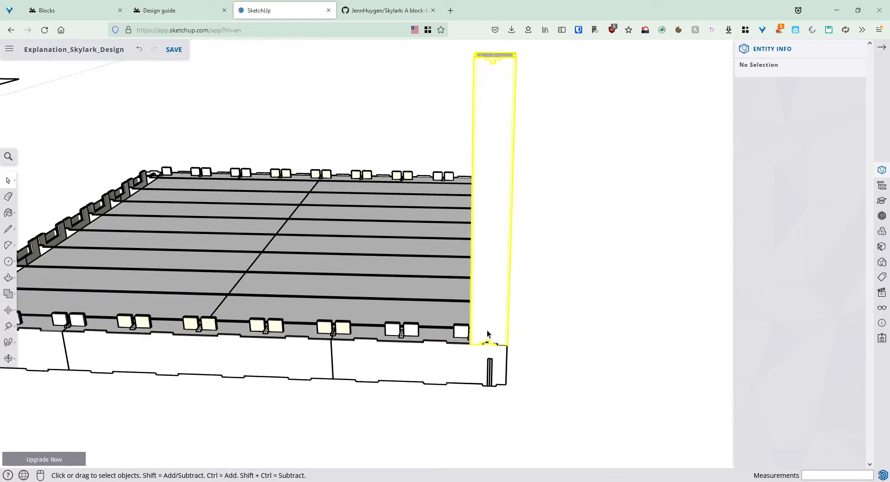
click(7, 314)
click(37, 311)
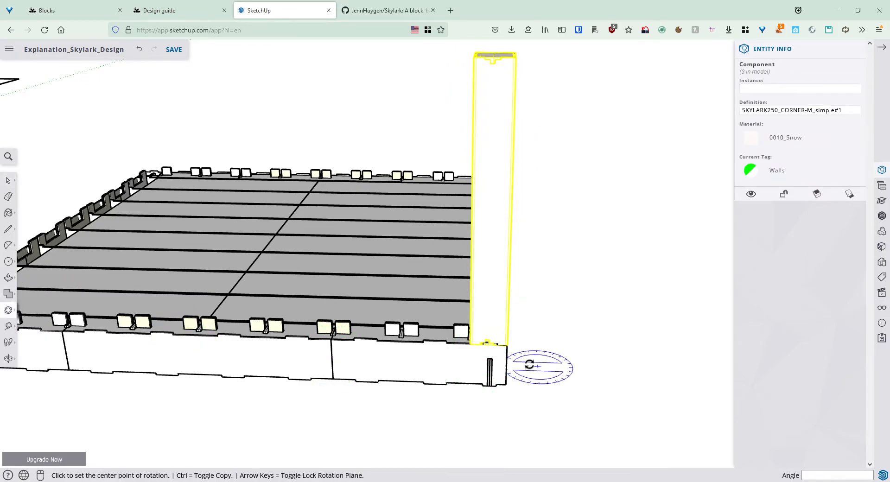
click(542, 364)
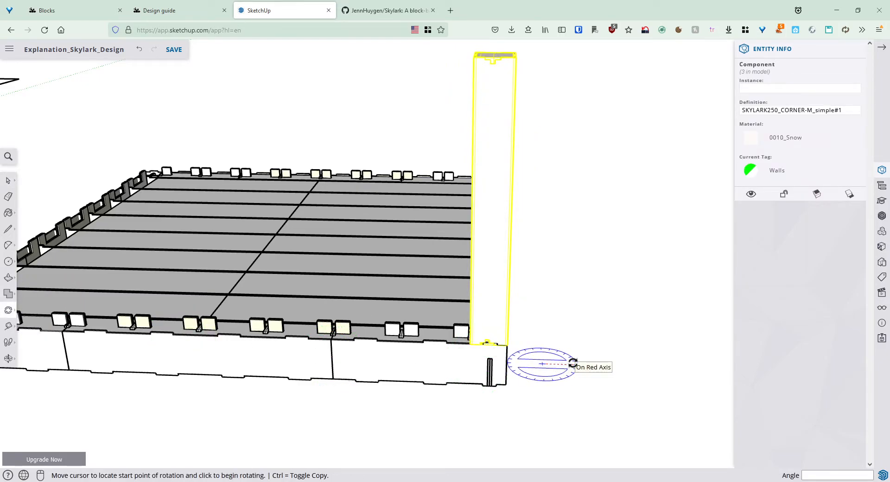
click(573, 363)
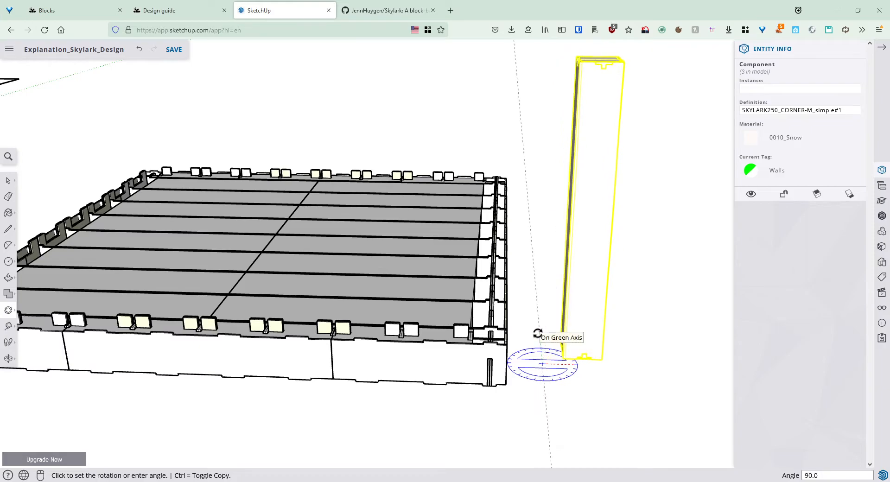
click(537, 334)
key(space)
click(552, 387)
Move the rotated corner post so its bottom corner snaps to the floor assembly's outer top corner.
scroll(563, 374, up, 6)
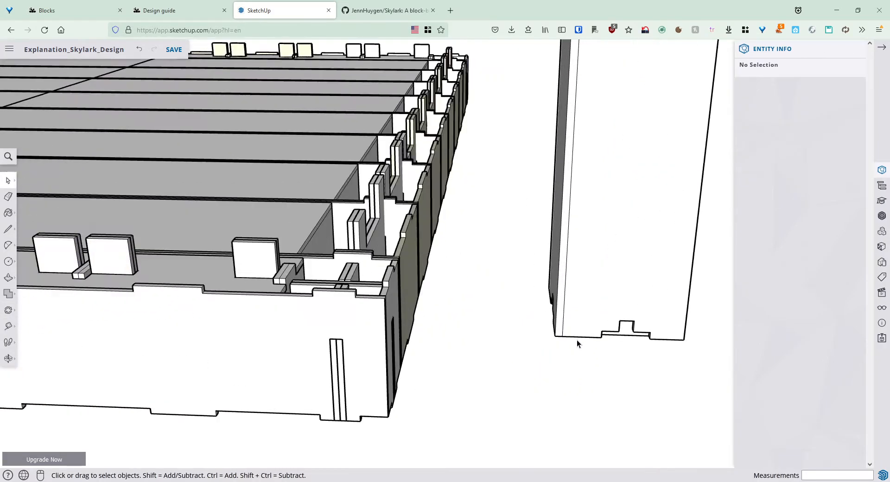
key(m)
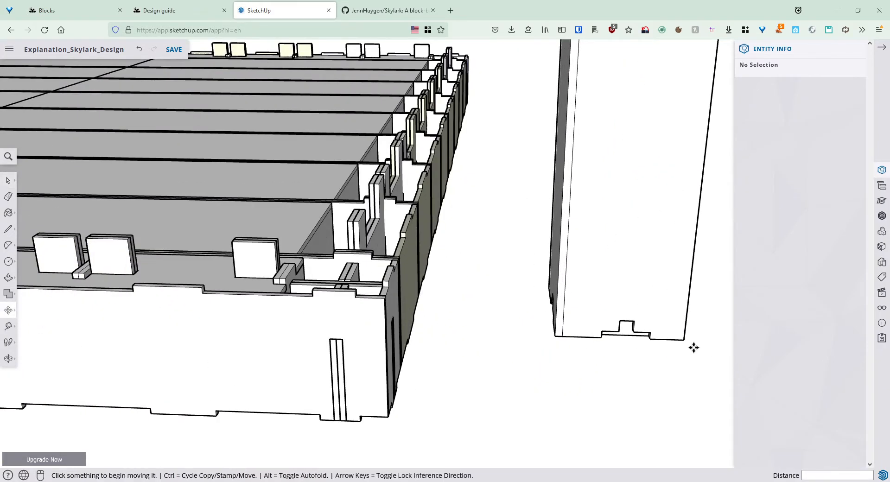
click(685, 340)
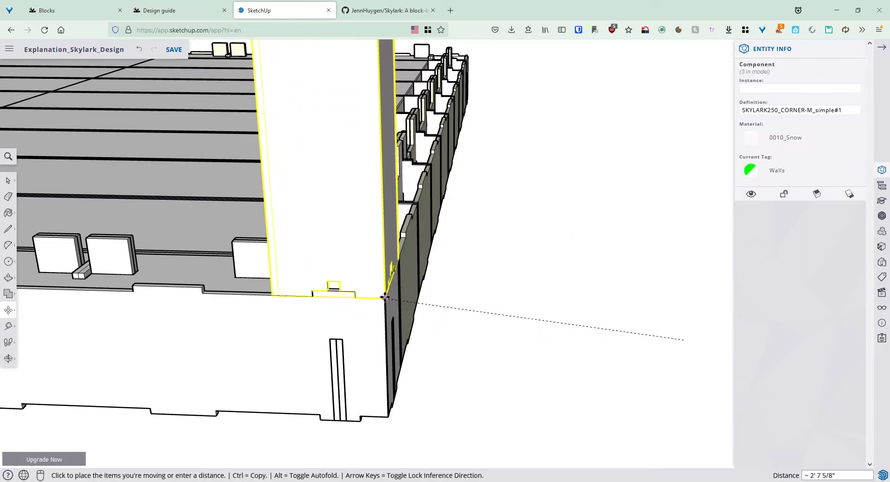
click(384, 297)
key(space)
Copy the corner post about 16' 9 3/8" along the green axis to the floor assembly's third corner, and deselect the copy.
scroll(425, 304, up, 4)
middle_drag(425, 304, 225, 282)
scroll(415, 298, down, 6)
middle_drag(549, 208, 372, 342)
scroll(372, 342, down, 2)
click(275, 307)
key(m)
key(ctrl)
click(264, 298)
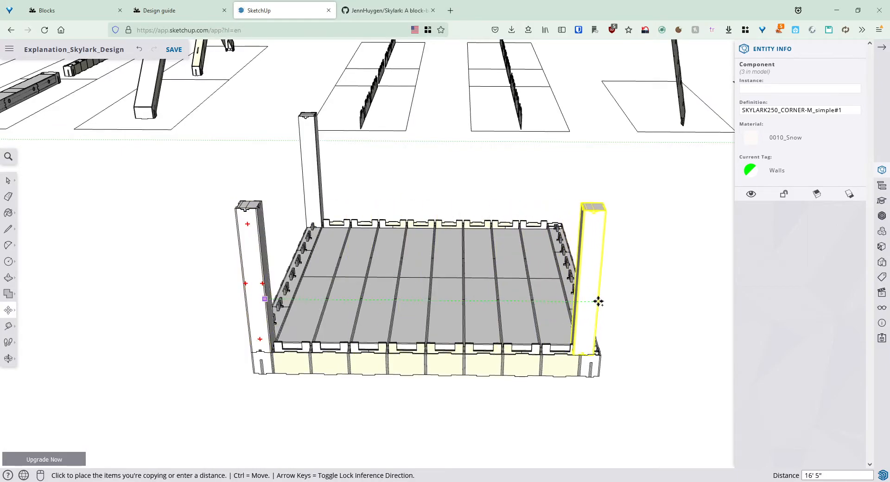
click(604, 302)
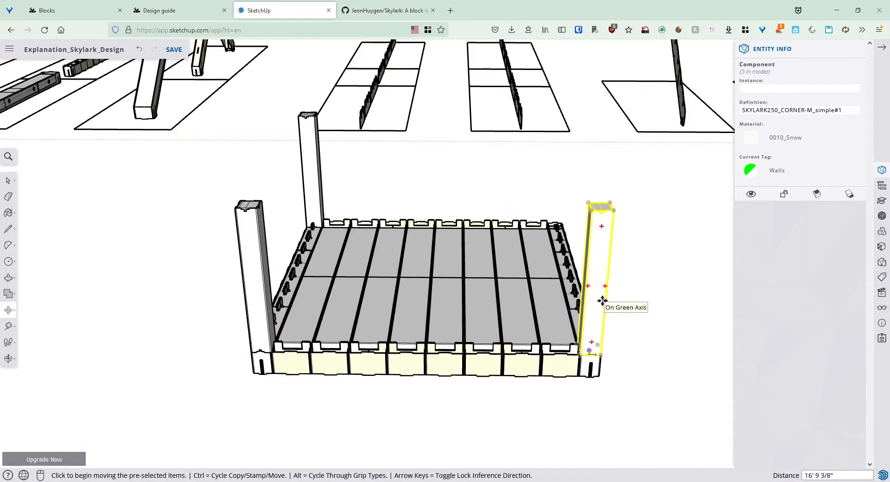
key(space)
click(627, 395)
Rotate the third corner post a quarter turn about the vertical axis around a point just outside the floor, and deselect it.
scroll(622, 385, up, 4)
middle_drag(575, 336, 400, 292)
click(400, 293)
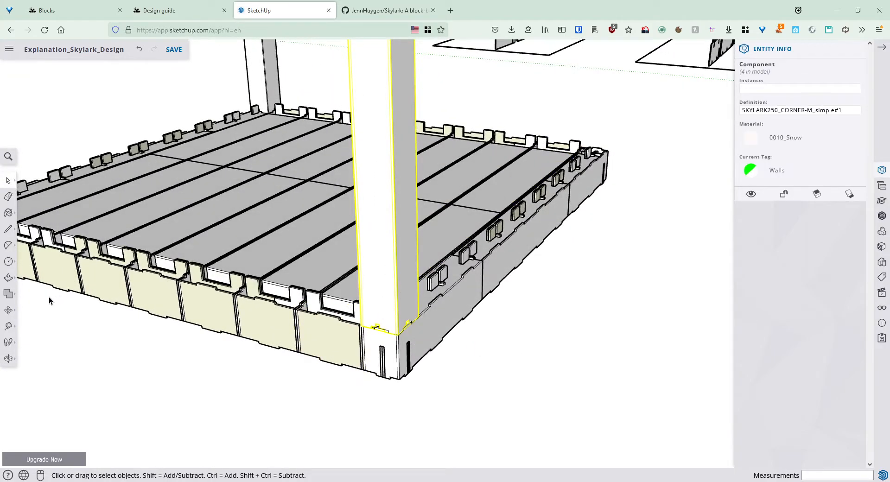
click(3, 315)
click(33, 310)
click(489, 381)
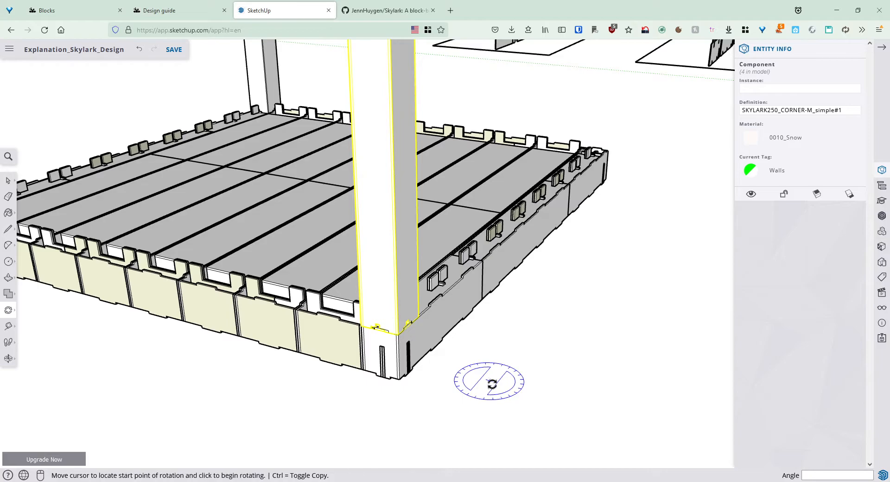
click(515, 390)
click(506, 355)
key(space)
click(474, 423)
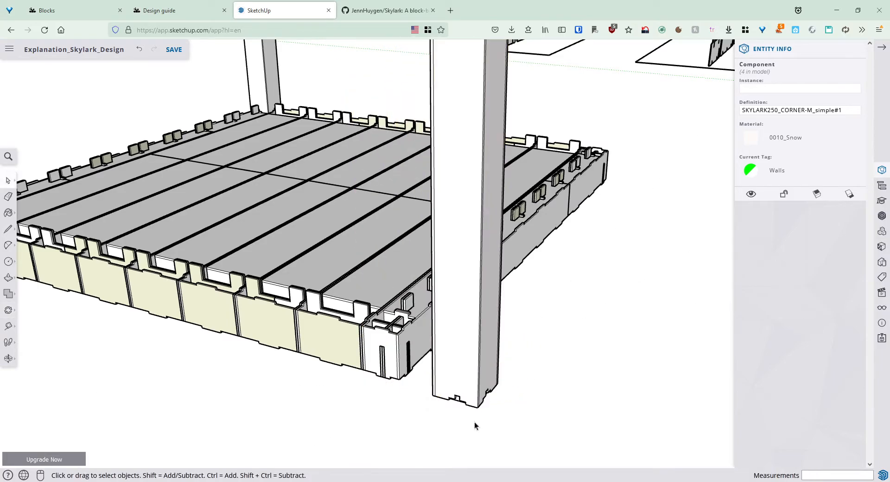
Snap the third post's bottom corner to the outer top corner of the SKYLARK250_END-M1_simple#1 block, and deselect it.
scroll(476, 404, up, 5)
key(m)
click(486, 415)
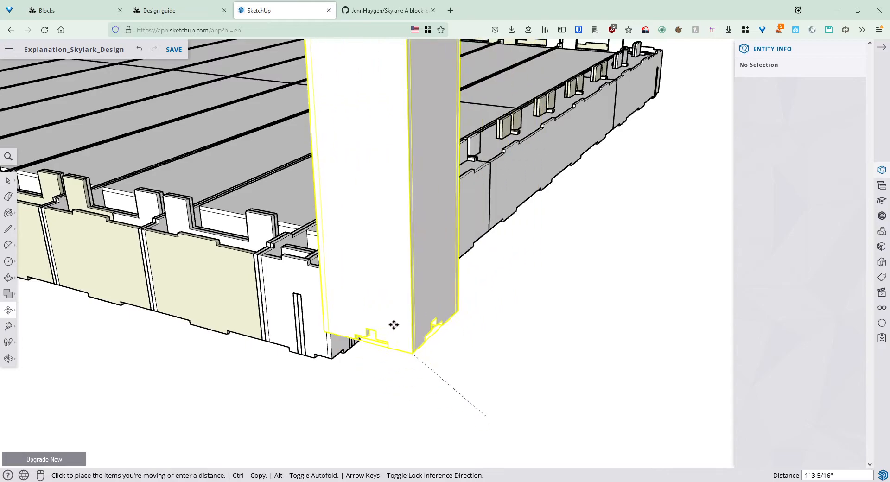
click(323, 268)
key(space)
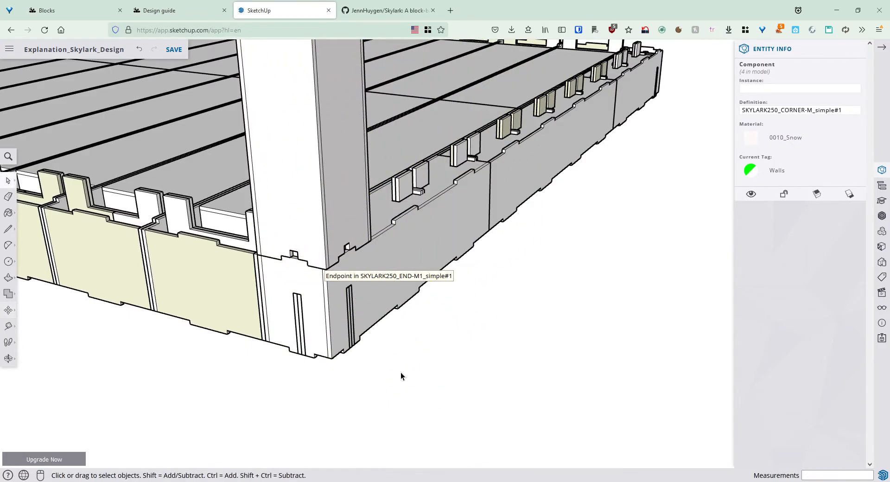
click(541, 259)
Try copying a corner post along the floor's edge to just in front of the remaining empty corner.
scroll(492, 240, up, 3)
middle_drag(524, 227, 337, 237)
scroll(497, 228, down, 5)
middle_drag(496, 228, 251, 244)
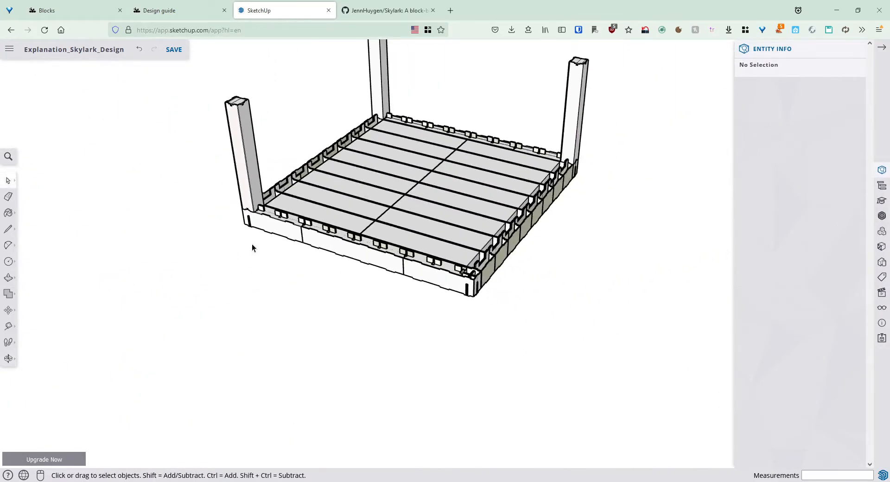
click(246, 194)
key(m)
click(244, 186)
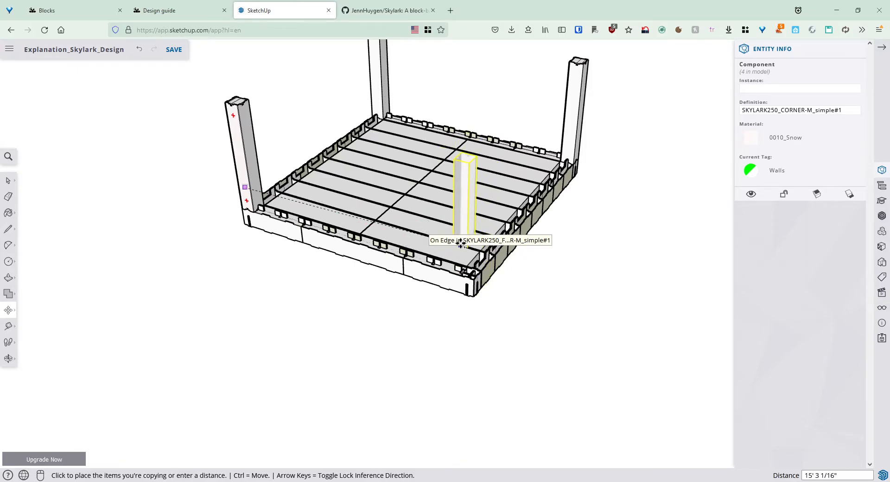
click(429, 290)
key(space)
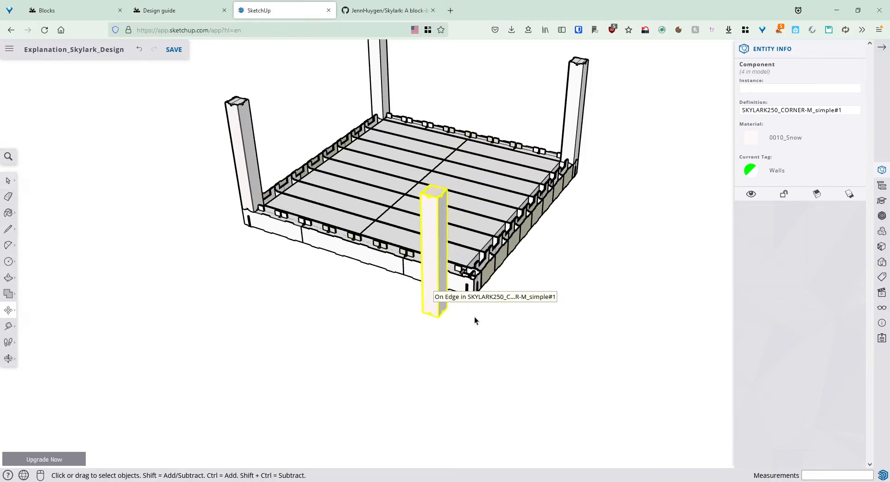
click(474, 315)
Rotate the fourth post 90 degrees about the vertical axis around a point outside the empty corner, and deselect it.
scroll(475, 310, up, 4)
click(385, 297)
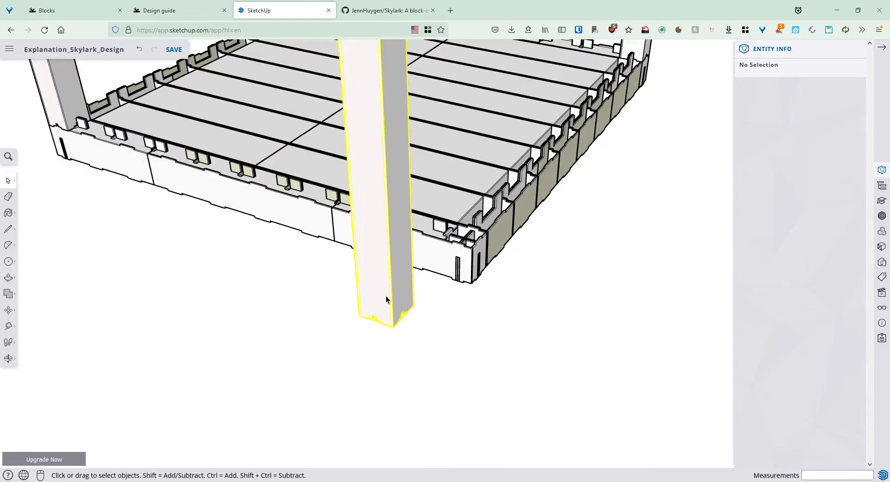
click(8, 309)
click(39, 311)
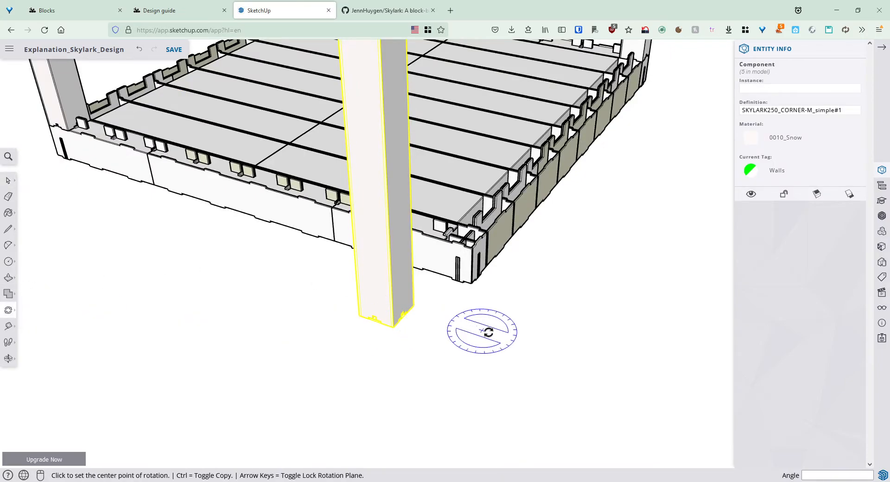
click(538, 343)
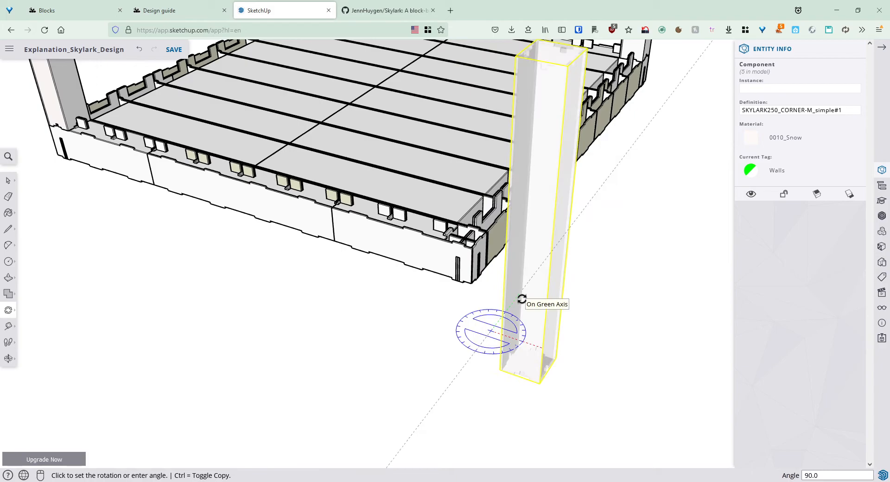
click(522, 299)
key(space)
click(538, 400)
Try seating the fourth post by snapping its bottom corner to the outer top corner of the SKYLARK250_END-M3_simple block.
scroll(551, 384, up, 5)
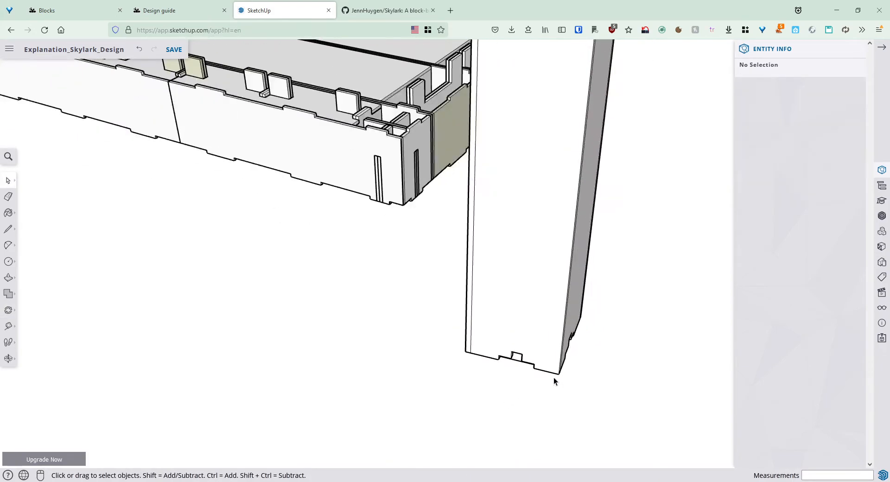
key(m)
click(559, 374)
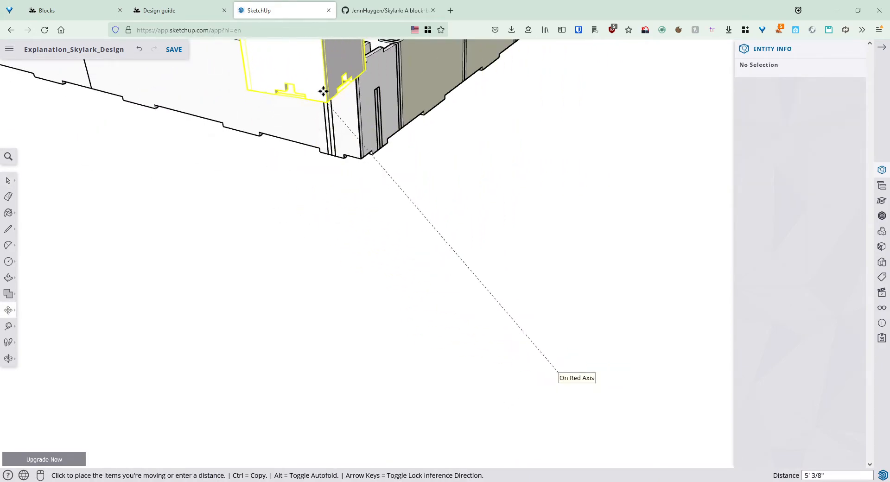
click(357, 69)
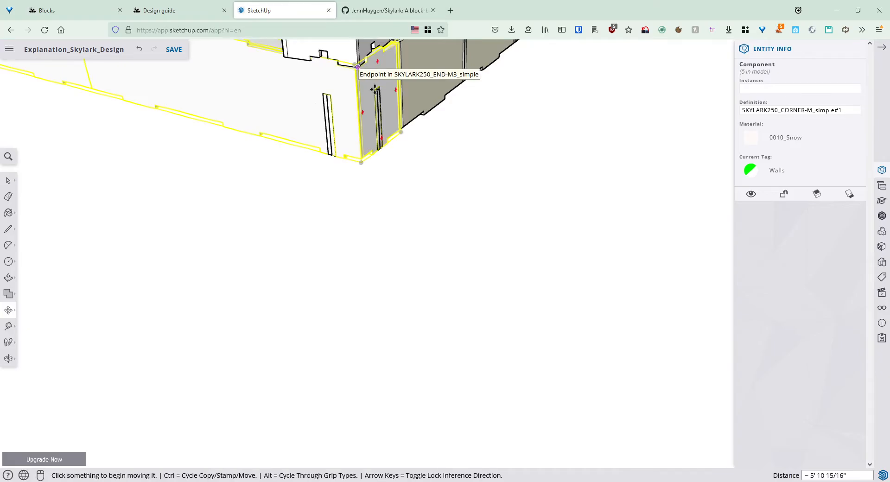
key(space)
click(386, 208)
Delete the fourth corner post from the SKYLARK250_END-M3_simple corner.
scroll(362, 108, up, 2)
middle_drag(345, 88, 392, 302)
scroll(394, 268, up, 2)
click(395, 275)
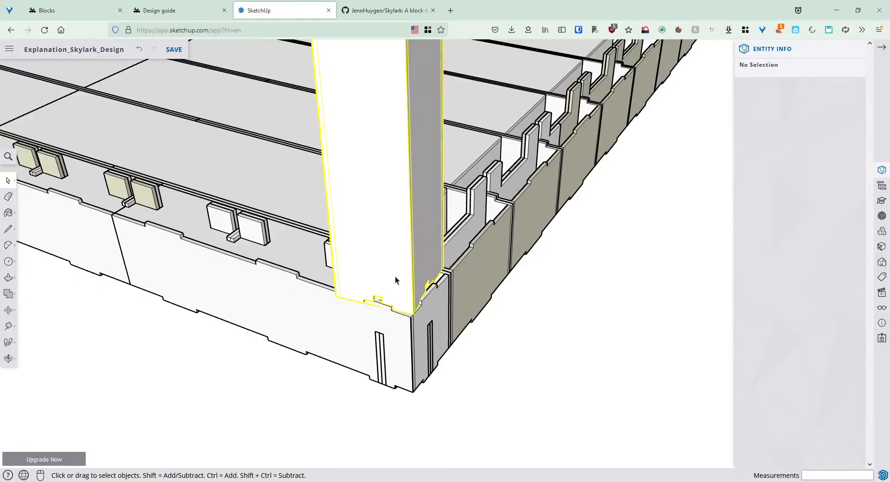
click(9, 311)
click(35, 310)
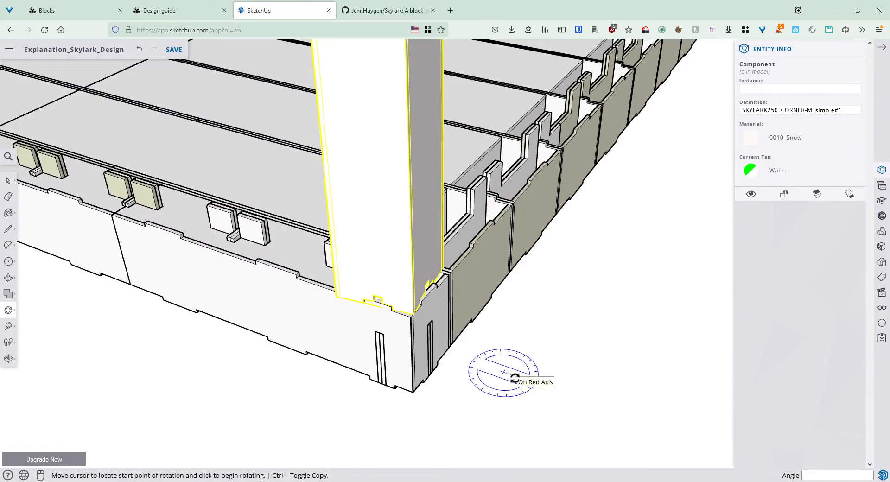
key(Escape)
key(space)
scroll(474, 358, down, 2)
scroll(475, 358, down, 4)
key(Delete)
Copy the corner post at the other end of the edge to the open area outside the remaining empty corner.
scroll(263, 272, up, 3)
click(270, 263)
key(m)
key(ctrl)
click(268, 263)
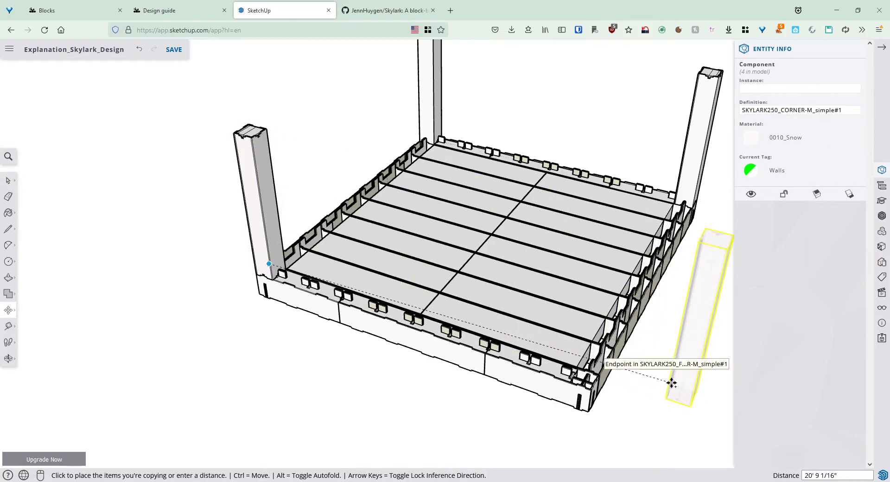
click(658, 408)
key(space)
Rotate the new fourth post a quarter turn about the vertical axis around a point just beside its base.
middle_drag(658, 410, 502, 357)
scroll(471, 363, up, 5)
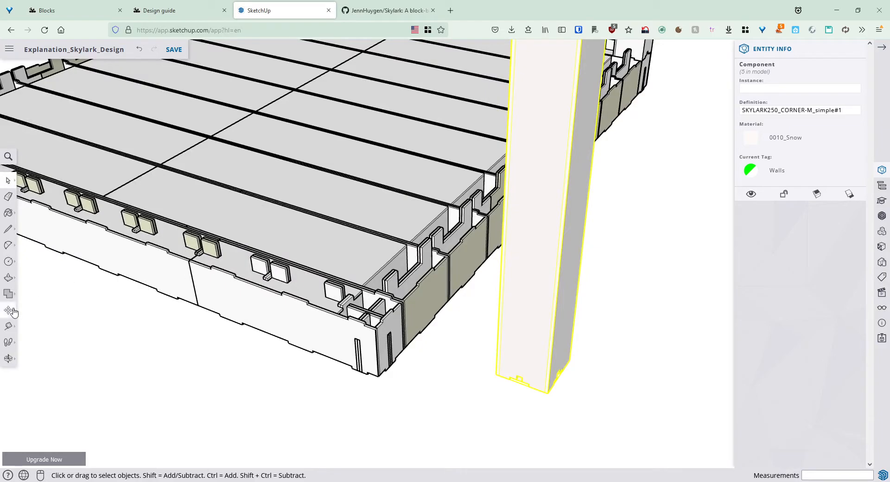
click(13, 312)
click(30, 308)
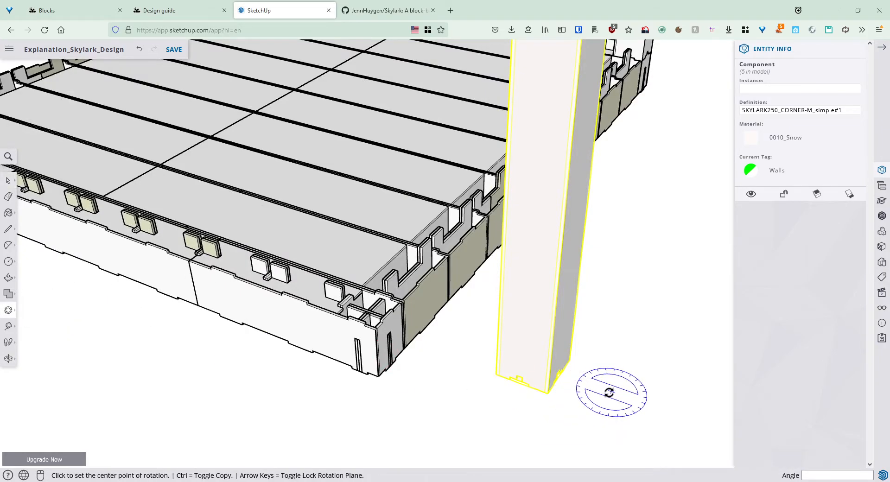
click(633, 401)
click(628, 367)
key(space)
Snap the fourth post's bottom corner to the outer top corner of the SKYLARK250_END-M3_simple block, and deselect it.
middle_drag(608, 409, 603, 377)
key(m)
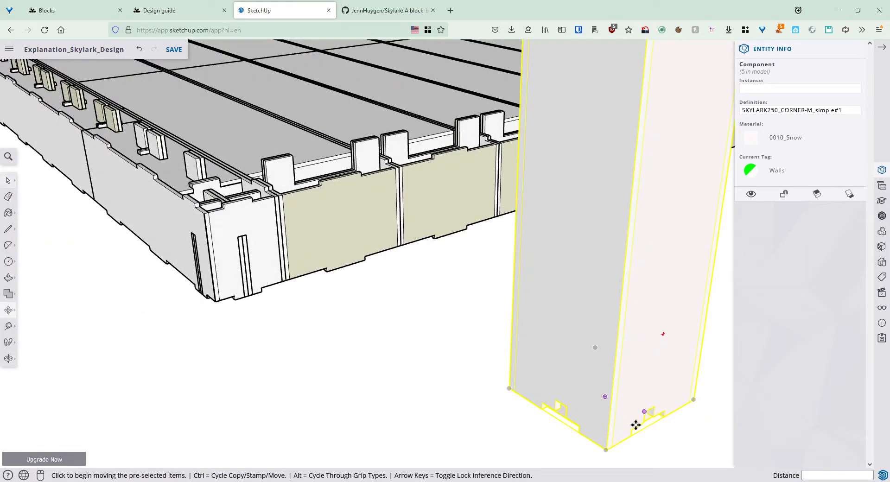
click(607, 452)
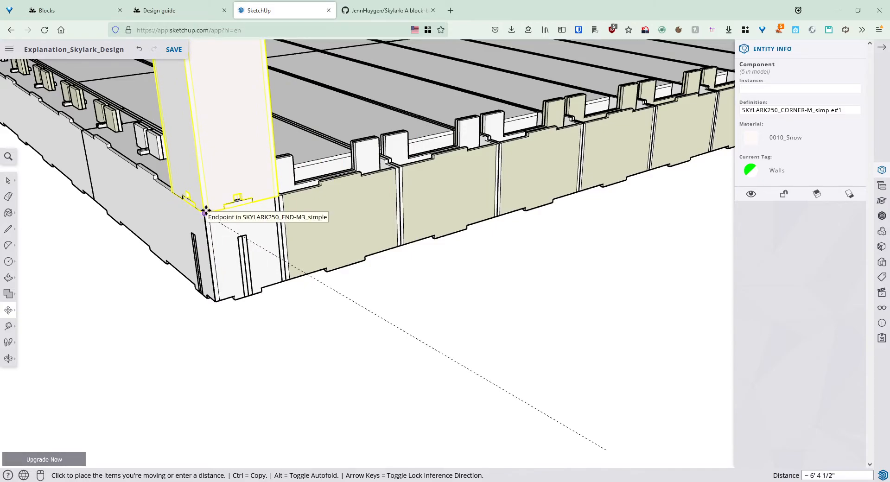
click(206, 211)
middle_drag(250, 344, 357, 268)
click(341, 279)
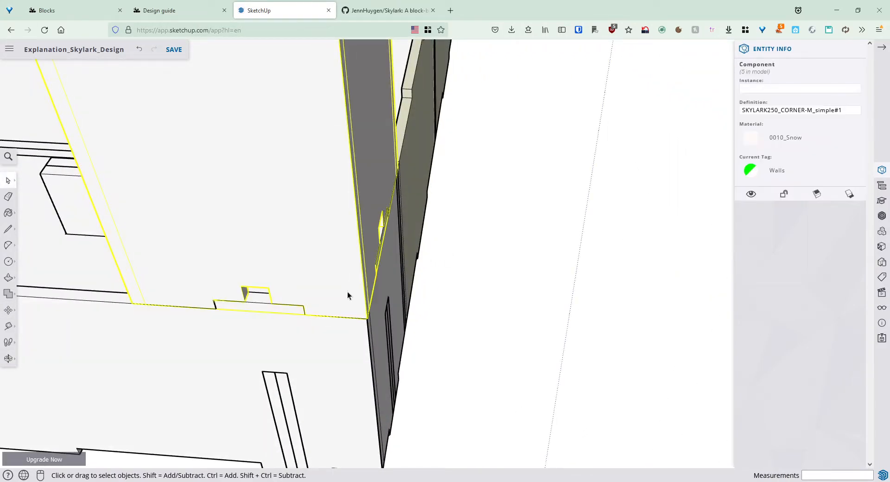
click(519, 331)
Examine the four seated corner posts and their joints with the floor from all sides of the assembly.
scroll(454, 293, down, 11)
scroll(358, 255, up, 1)
middle_drag(359, 255, 632, 177)
scroll(431, 230, down, 3)
middle_drag(270, 272, 491, 282)
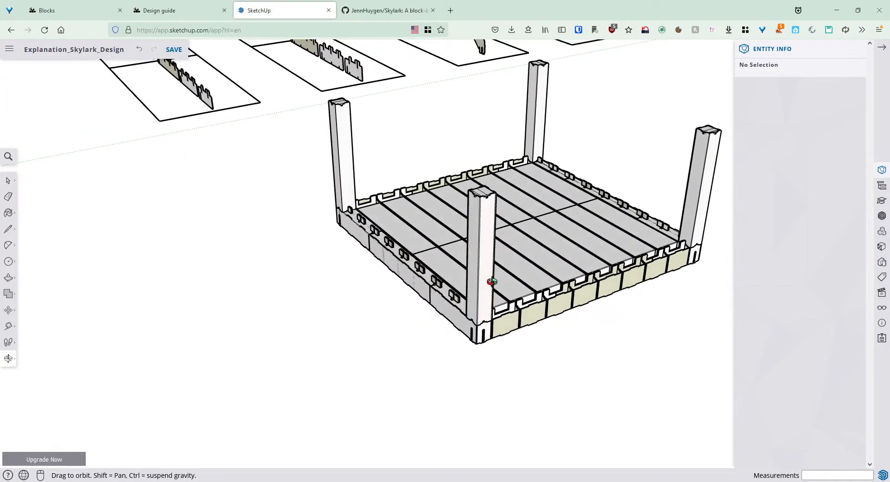
middle_drag(478, 314, 371, 352)
scroll(369, 353, up, 6)
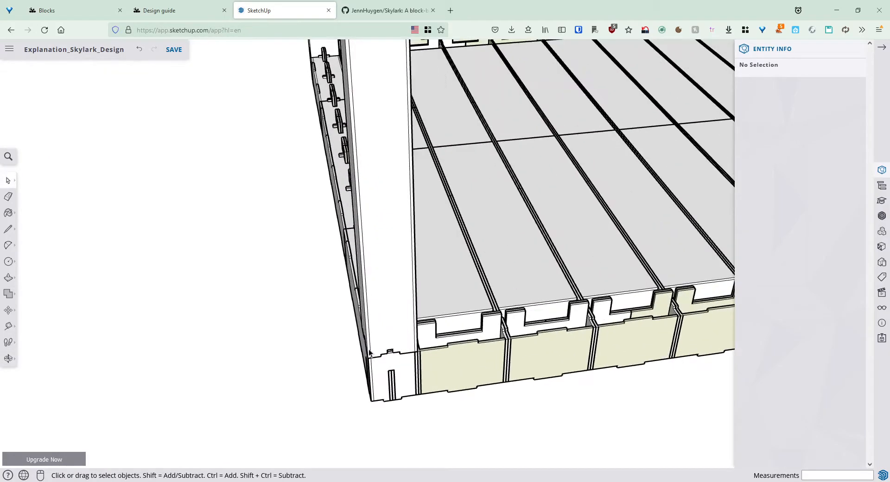
scroll(513, 346, down, 3)
middle_drag(404, 350, 417, 340)
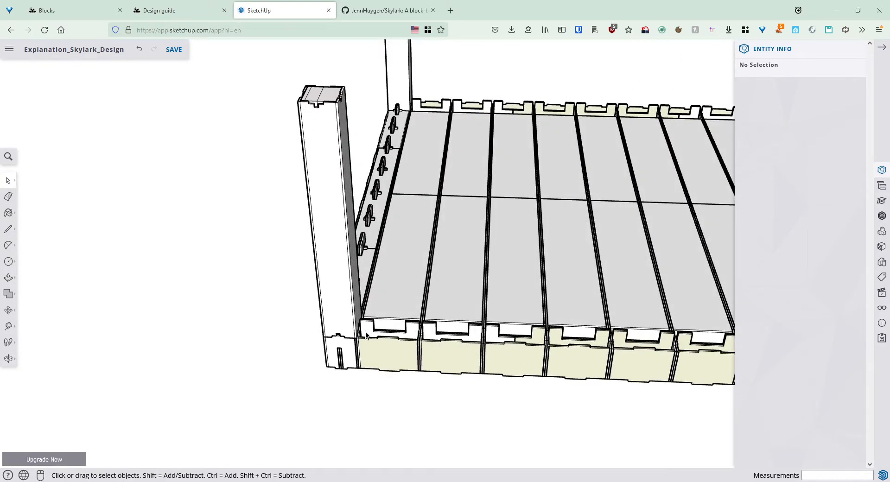
scroll(326, 322, down, 5)
middle_drag(231, 283, 445, 284)
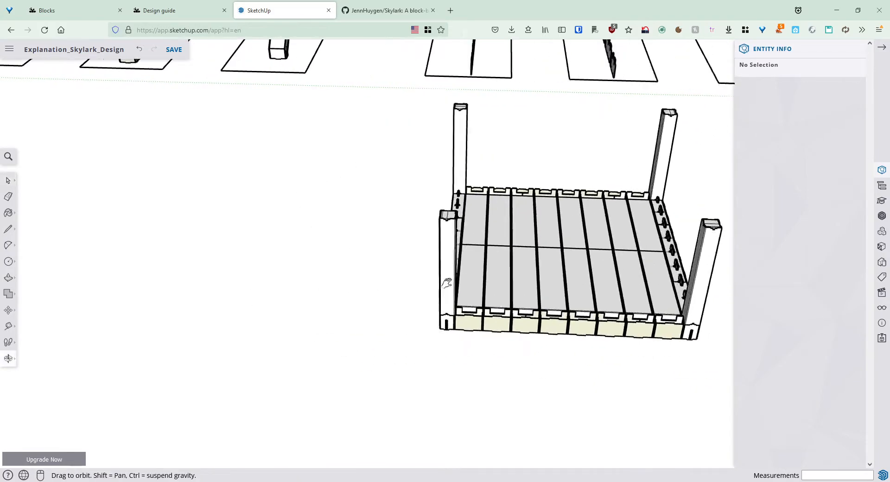
Copy the SKYLARK250_WALL-M_simple#1 block from the block layout to the open area beside the floor assembly, and deselect the copy.
scroll(226, 252, down, 6)
middle_drag(152, 200, 366, 298)
scroll(185, 260, up, 10)
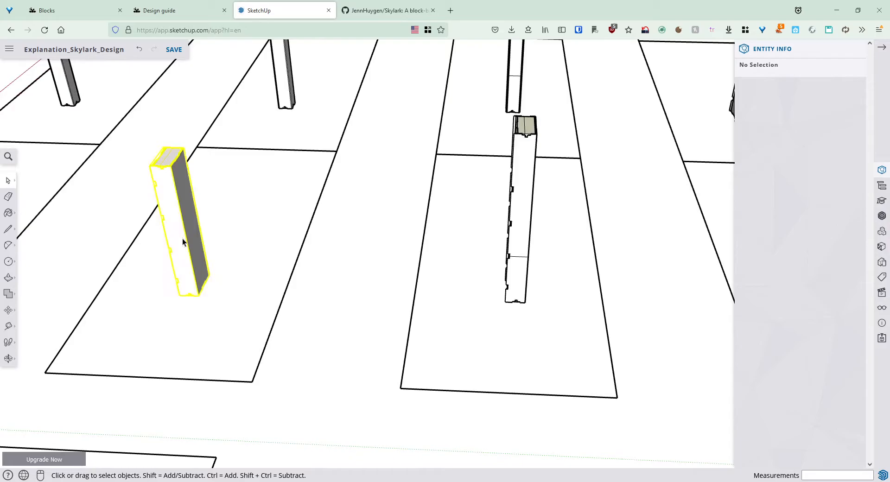
click(182, 239)
key(m)
key(ctrl)
click(184, 234)
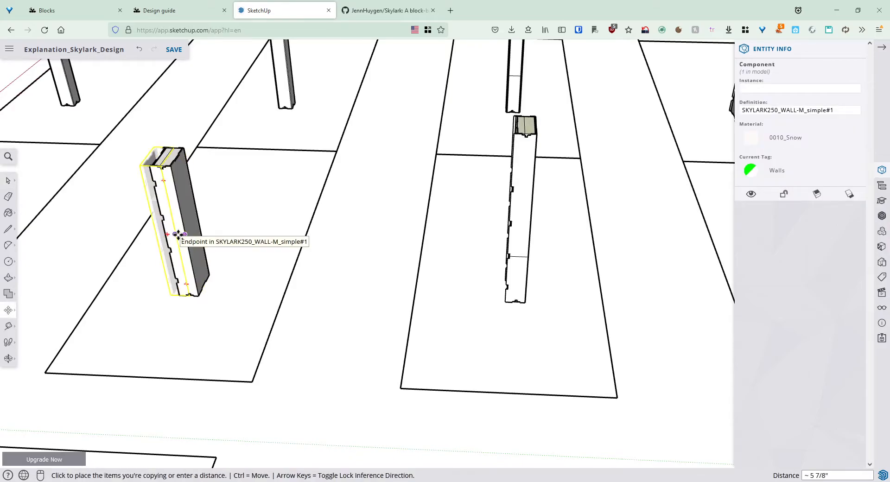
shift+middle_drag(547, 364, 92, 153)
scroll(93, 153, down, 3)
scroll(621, 309, down, 2)
shift+middle_drag(637, 306, 41, 212)
scroll(505, 333, down, 3)
shift+middle_drag(522, 343, 240, 263)
click(513, 312)
key(space)
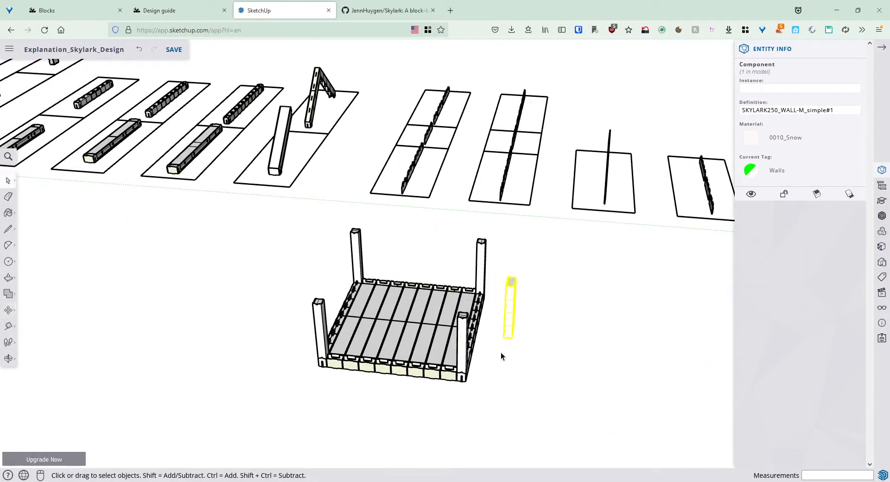
scroll(496, 352, up, 3)
click(486, 343)
Snap the loose WALL-M block's bottom corner to the corner post's base on the adjacent floor edge, and deselect the block.
scroll(512, 311, up, 4)
middle_drag(506, 296, 617, 374)
scroll(588, 290, up, 4)
middle_drag(589, 290, 658, 95)
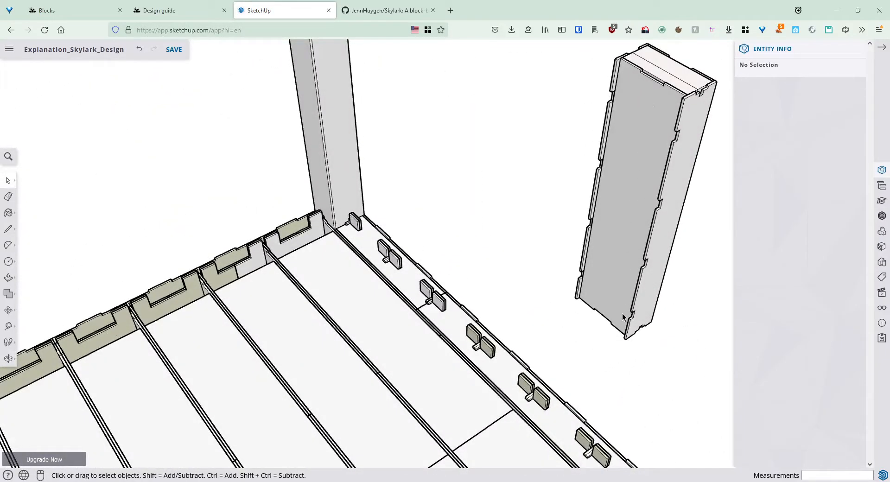
scroll(621, 320, up, 2)
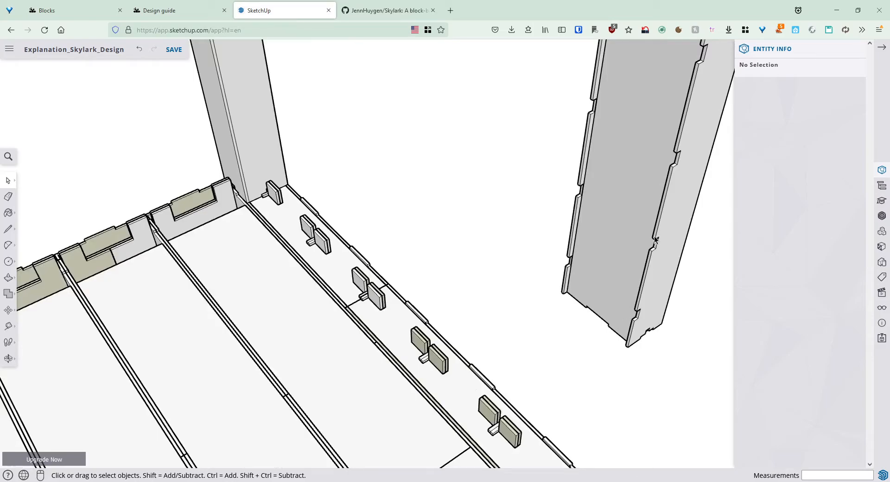
middle_drag(657, 294, 303, 284)
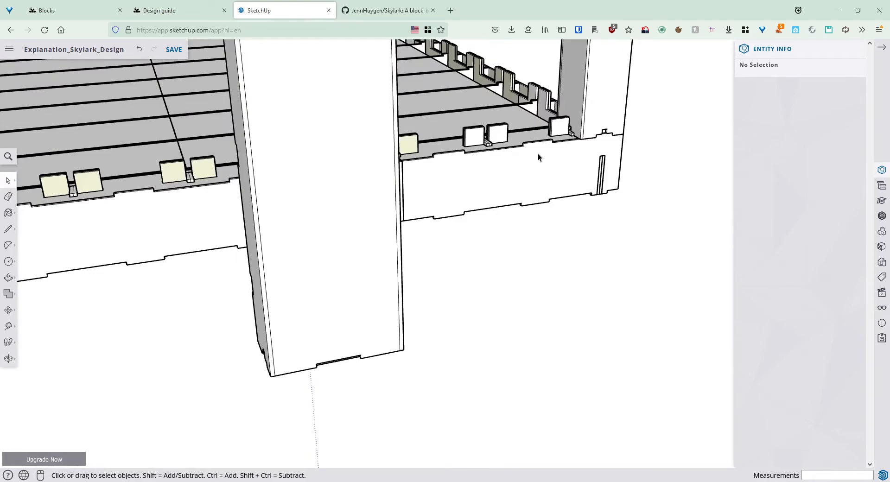
scroll(330, 314, up, 3)
key(m)
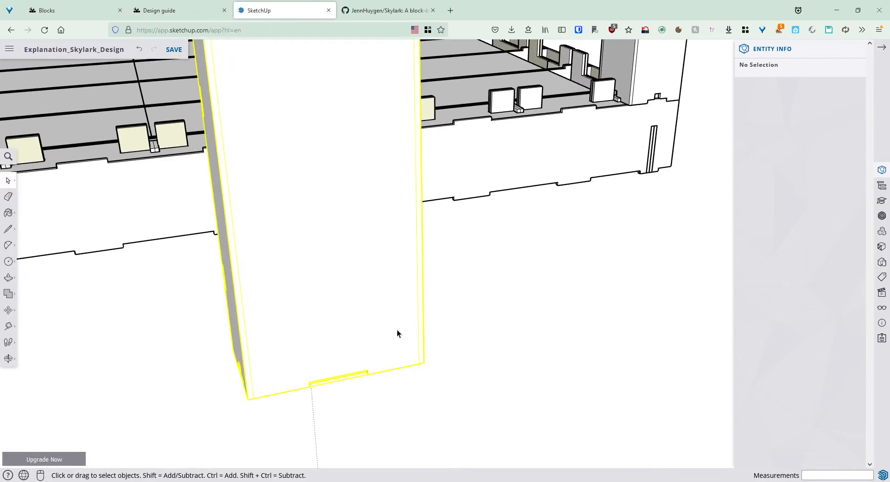
click(424, 363)
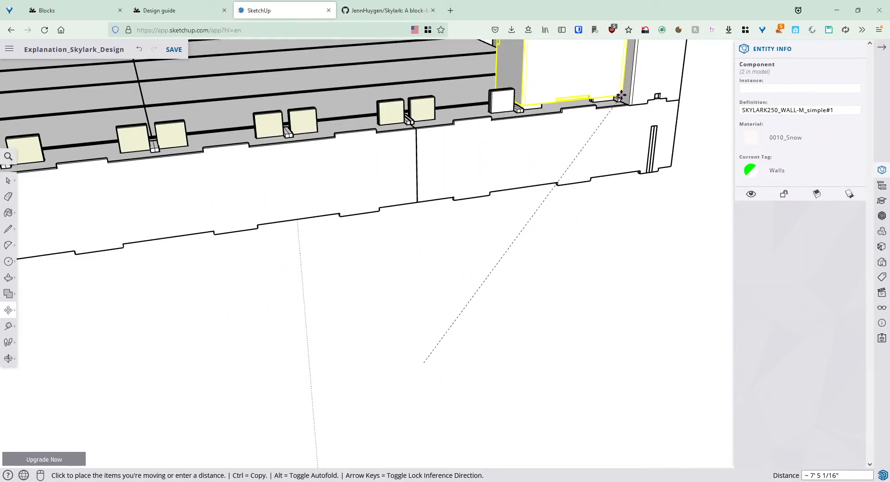
click(630, 106)
key(space)
Examine how the seated wall block meets the corner post and the connectors along the floor edge.
scroll(588, 137, up, 2)
middle_drag(582, 92, 419, 113)
scroll(501, 123, up, 4)
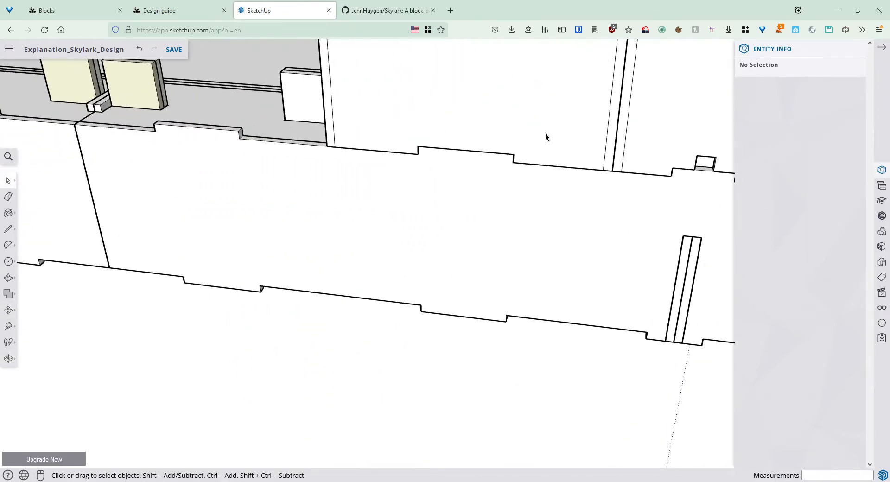
scroll(545, 133, down, 9)
scroll(465, 142, up, 1)
shift+middle_drag(464, 155, 483, 287)
scroll(491, 314, up, 5)
scroll(528, 292, up, 2)
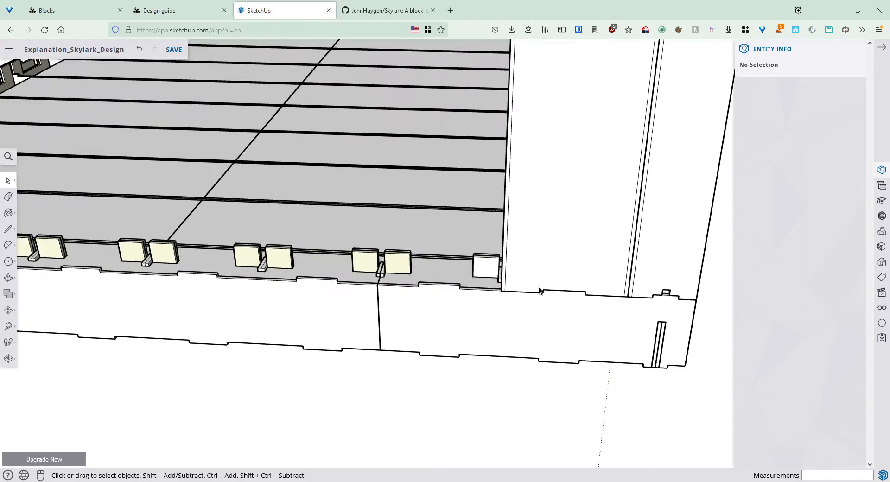
scroll(526, 277, up, 1)
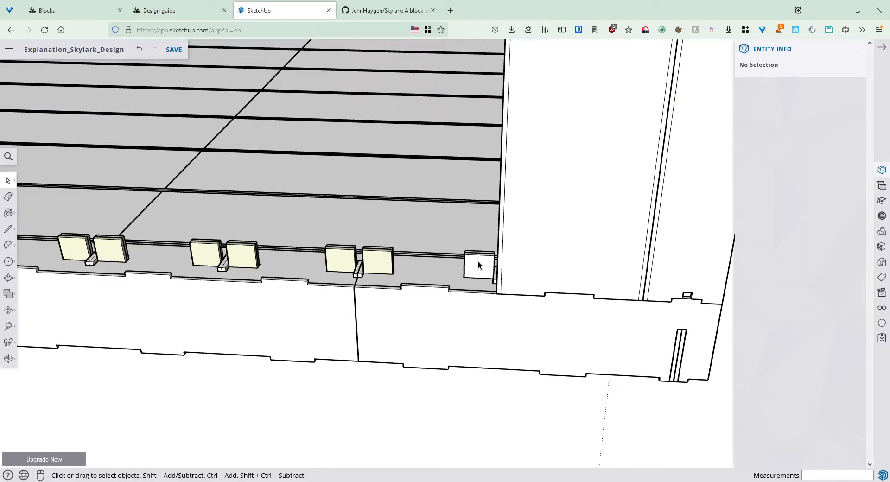
scroll(413, 255, down, 4)
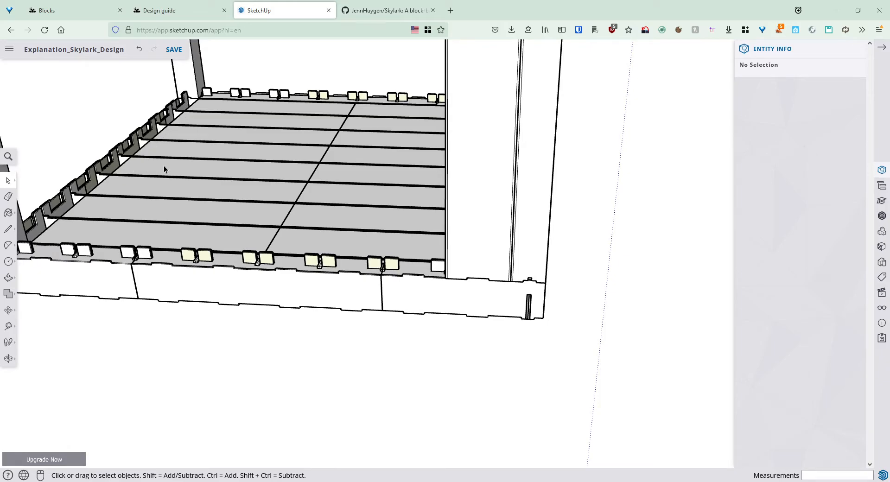
scroll(407, 280, up, 4)
scroll(436, 268, down, 3)
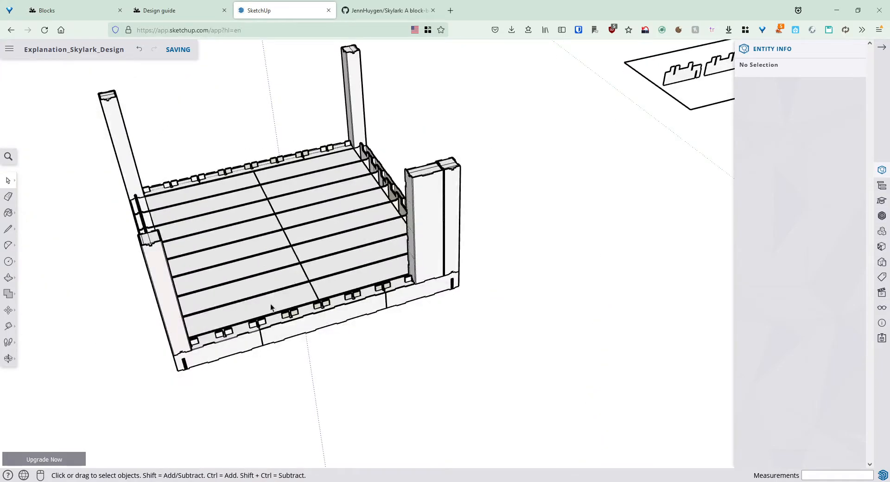
scroll(260, 306, up, 4)
scroll(278, 304, up, 2)
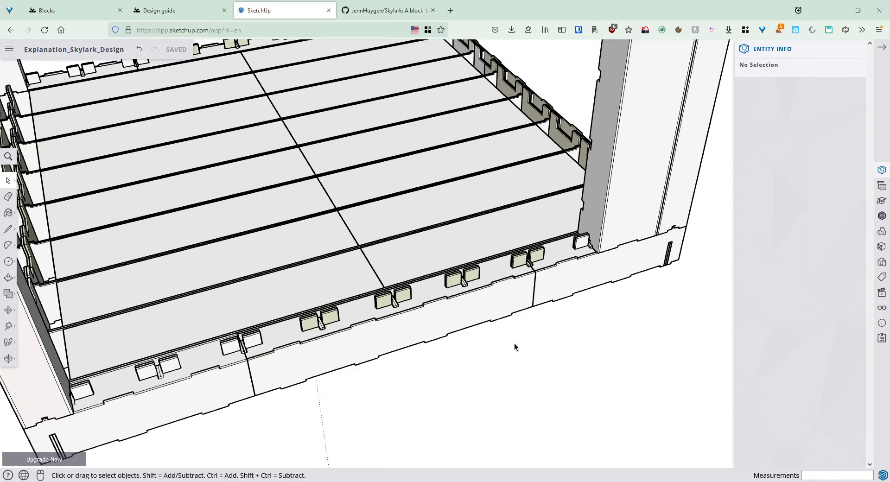
Copy the wall block by its own width along the floor edge, multiply the copy with x7, and deselect.
middle_drag(586, 257, 389, 297)
scroll(523, 301, up, 3)
mouse_move(523, 299)
middle_down()
mouse_move(589, 283)
mouse_move(613, 294)
middle_up()
key(space)
click(613, 295)
key(m)
key(ctrl)
click(671, 324)
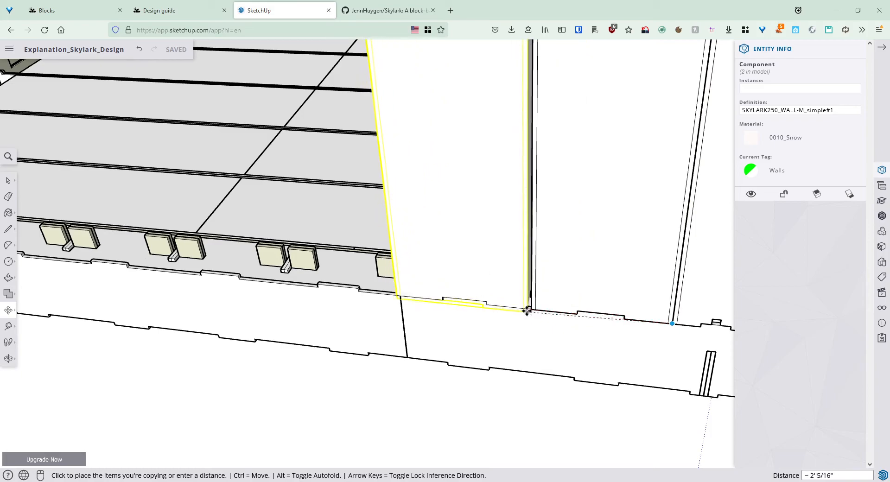
click(531, 310)
text(x7)
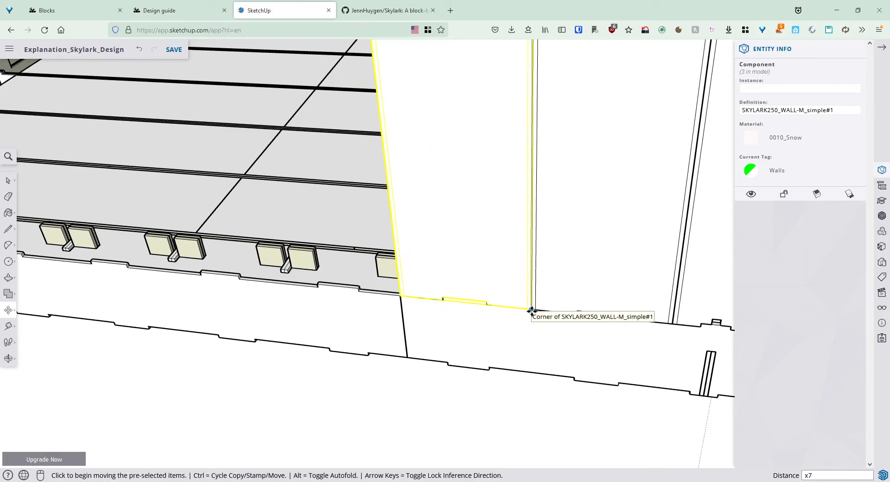
key(Return)
key(space)
click(321, 386)
Copy the end wall block of the finished row to the open floor area beside it, and deselect the copy.
middle_drag(321, 385, 182, 300)
scroll(182, 299, down, 5)
middle_drag(198, 256, 622, 319)
scroll(404, 349, down, 2)
scroll(580, 344, up, 4)
middle_drag(561, 367, 624, 318)
click(624, 318)
key(m)
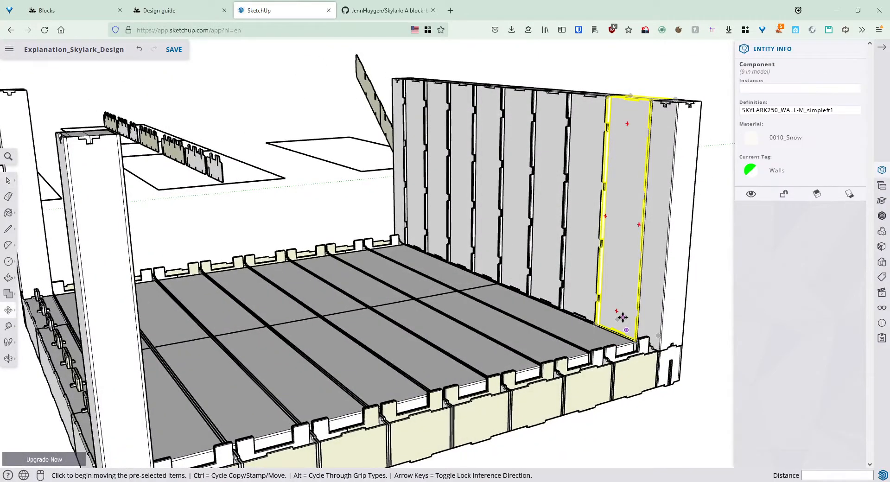
click(624, 318)
click(563, 336)
key(space)
click(647, 418)
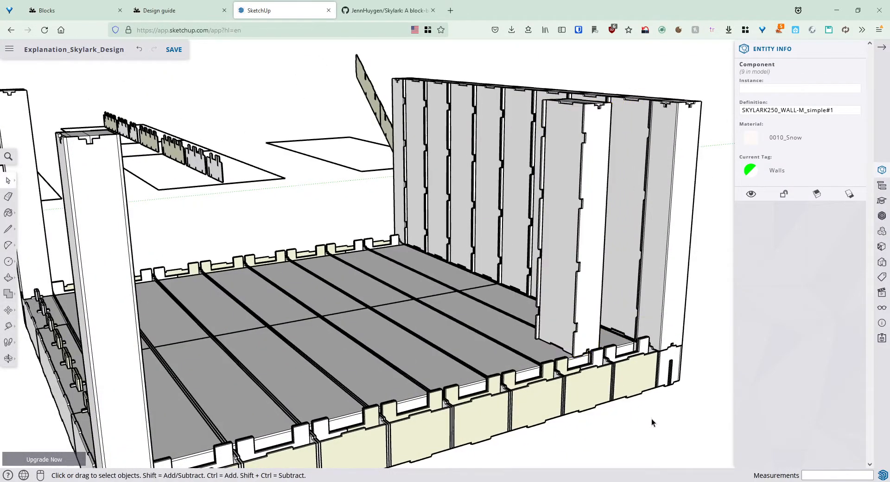
Rotate the loose wall block copy a quarter turn about the vertical axis around a point outside the floor, and deselect it.
scroll(626, 394, up, 3)
click(559, 296)
middle_drag(627, 424, 512, 336)
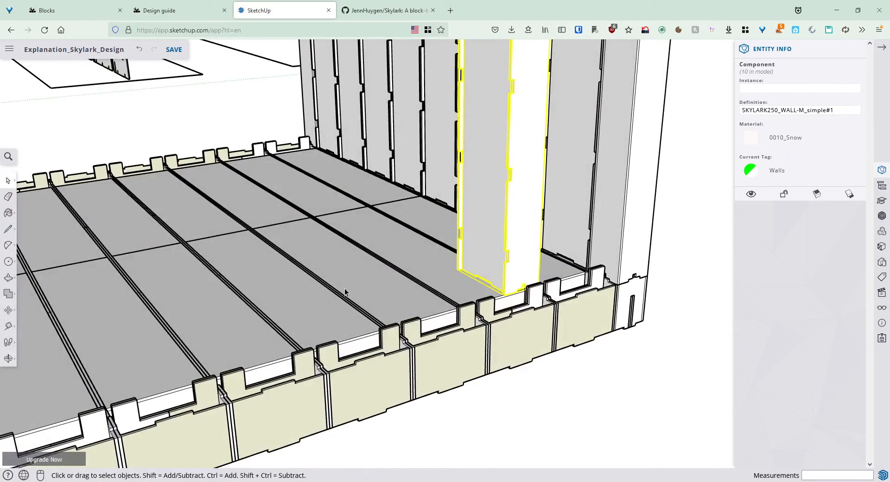
click(7, 310)
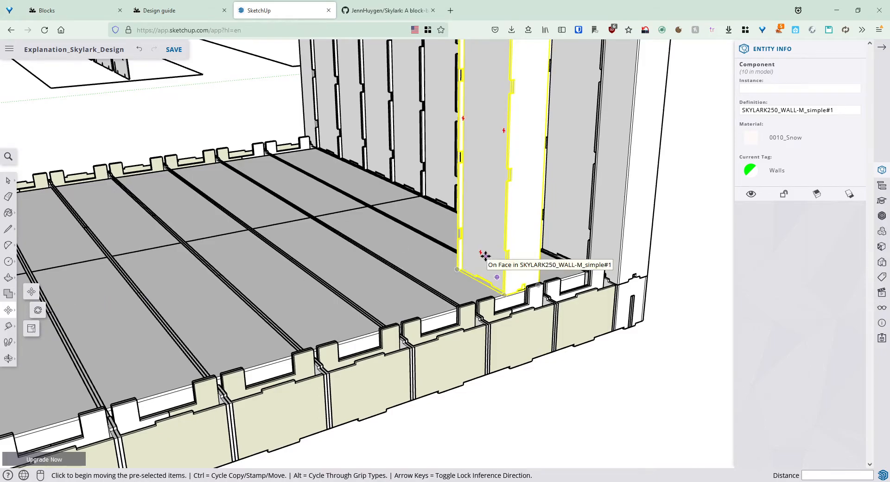
click(39, 311)
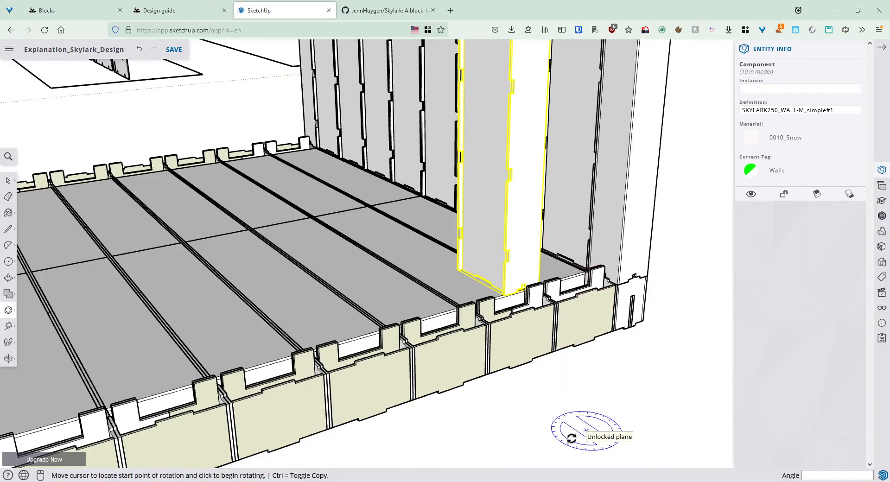
click(548, 447)
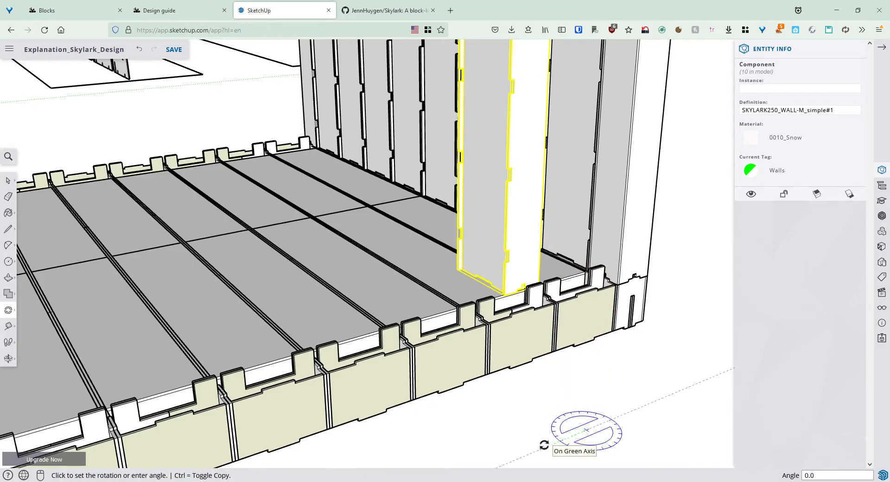
click(533, 394)
key(b)
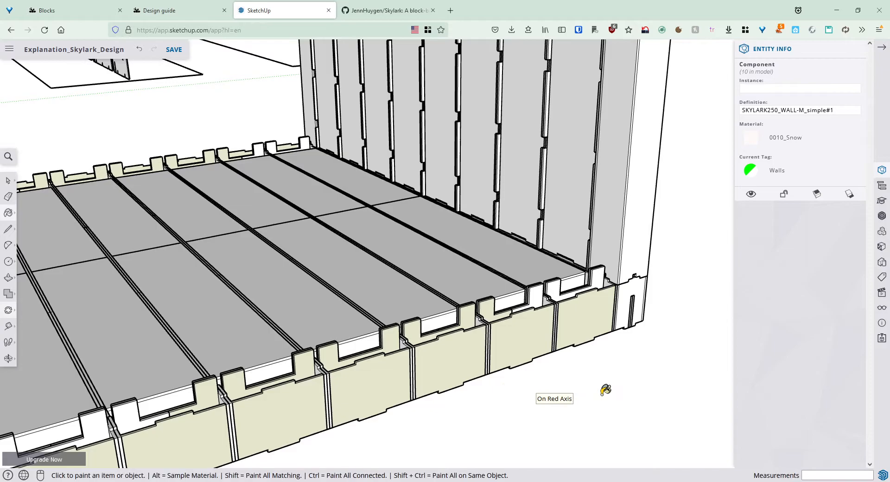
key(space)
click(616, 400)
Move the rotated wall block by its bottom corner onto the adjoining floor edge beside the corner post, and deselect it.
scroll(658, 393, down, 4)
shift+middle_drag(658, 394, 419, 425)
click(475, 404)
key(m)
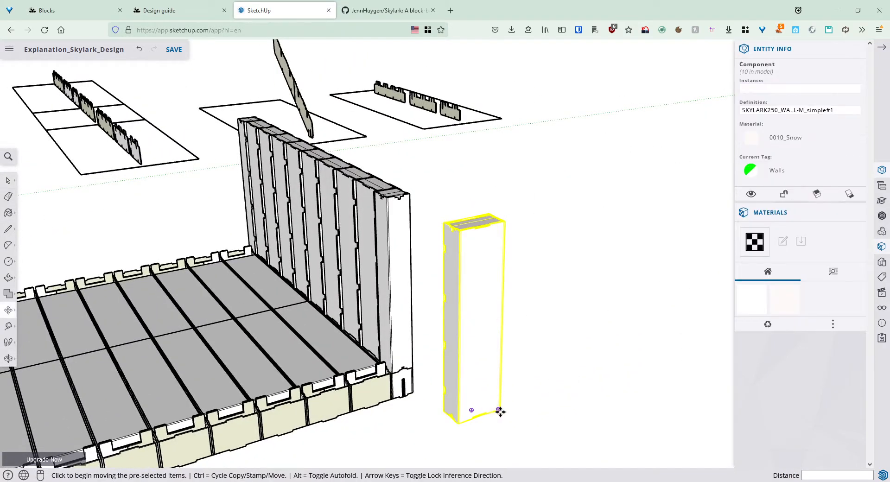
click(499, 410)
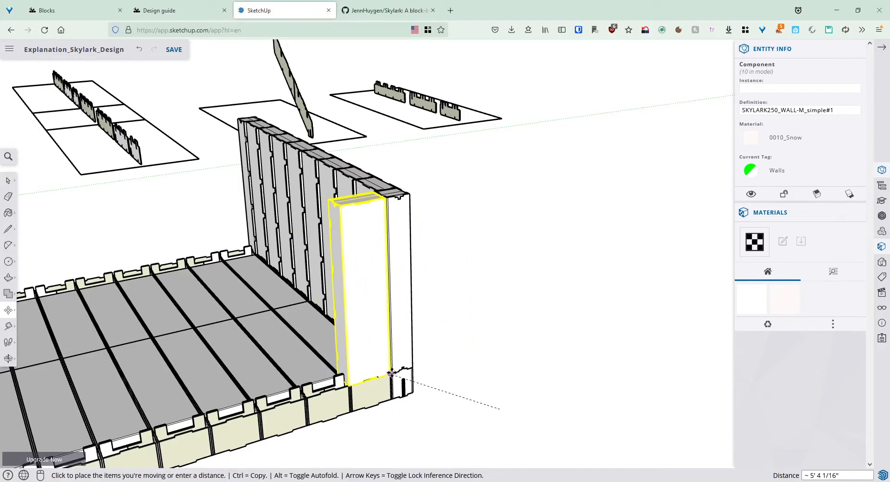
click(391, 373)
key(space)
click(394, 423)
Shift the rotated wall block about 11/16" so its bottom corner snaps to the corner post's edge, and deselect it.
scroll(365, 382, up, 5)
middle_drag(390, 361, 322, 334)
scroll(341, 340, up, 2)
click(341, 341)
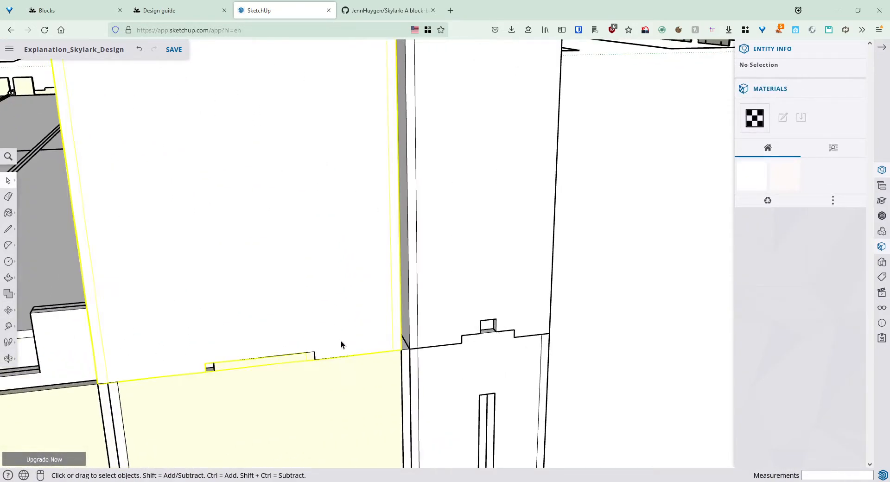
key(m)
click(402, 351)
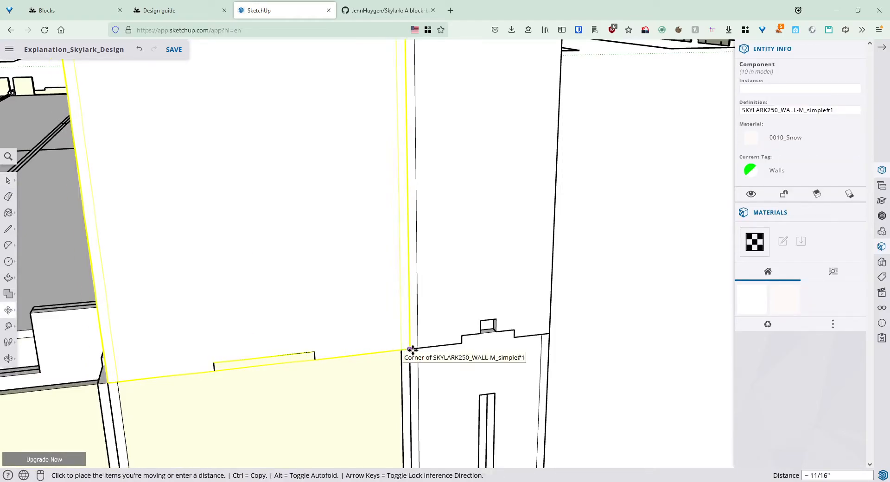
click(411, 350)
key(space)
scroll(653, 353, down, 2)
click(653, 354)
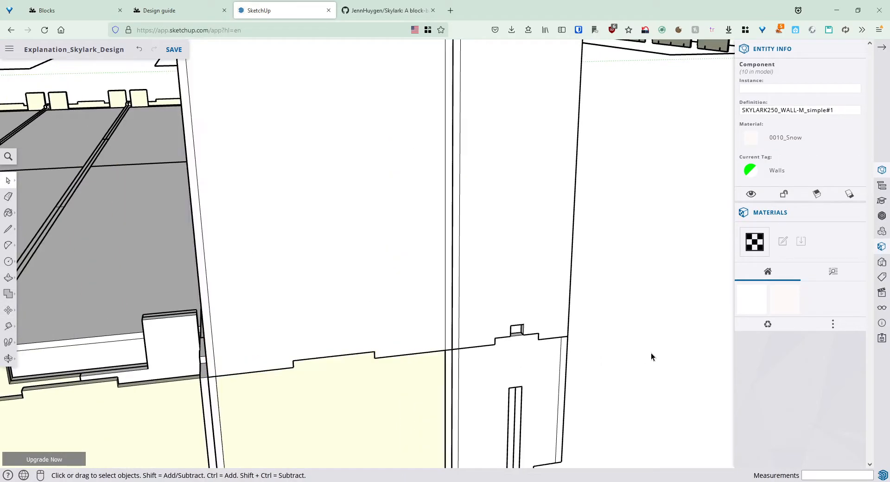
Array the rotated wall block along the adjoining floor edge as seven copies spaced by the block width, and deselect them.
scroll(312, 347, down, 5)
shift+middle_drag(236, 343, 476, 375)
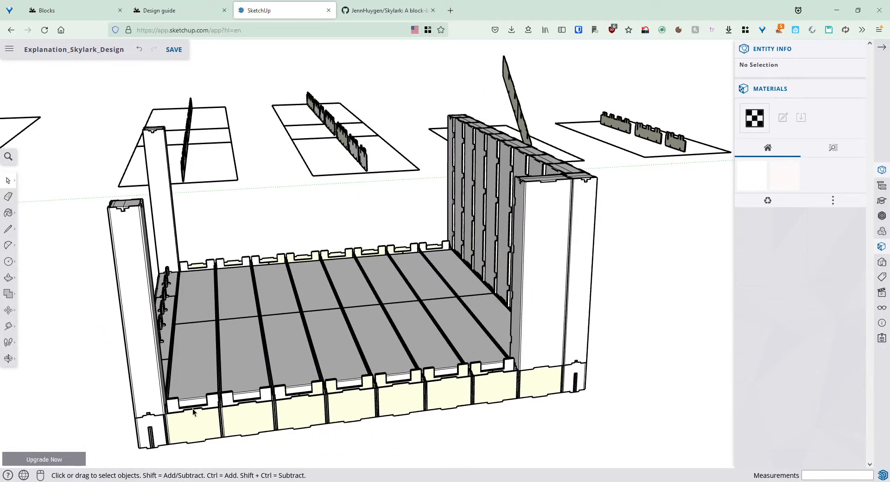
scroll(422, 389, up, 5)
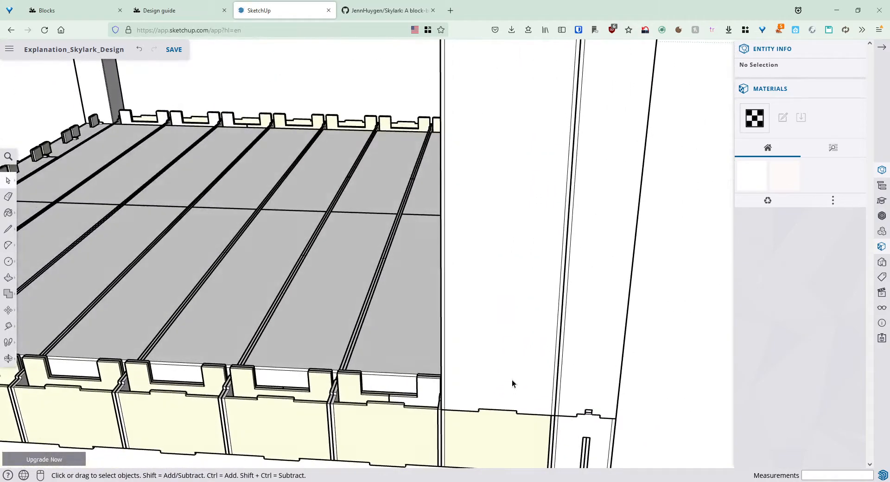
click(507, 382)
key(m)
key(ctrl)
scroll(538, 407, up, 5)
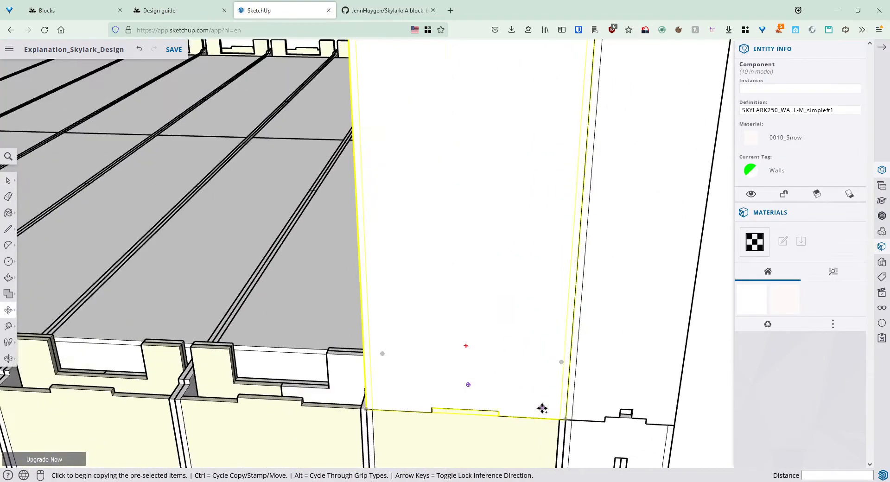
click(573, 422)
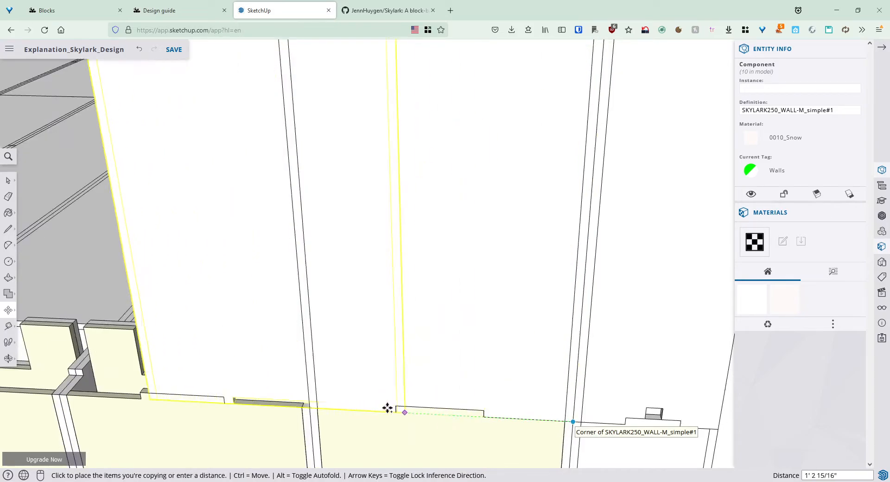
click(307, 408)
text(x)
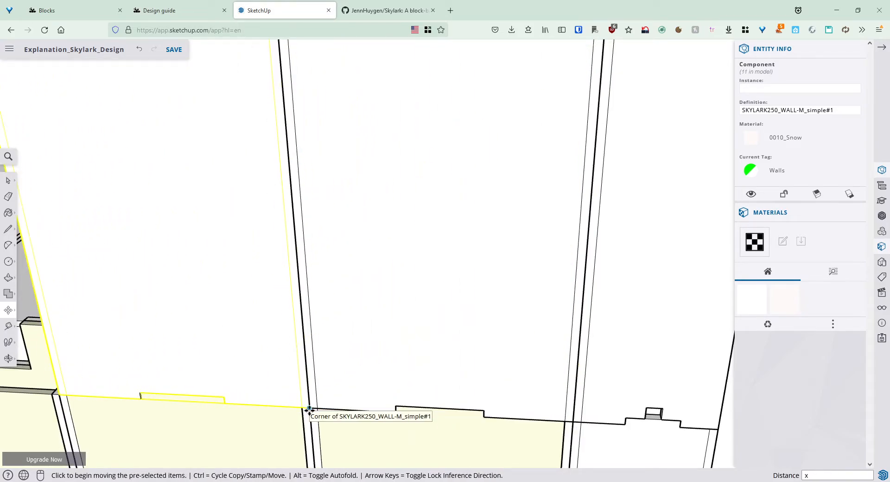
key(Return)
key(space)
scroll(256, 377, down, 10)
key(Escape)
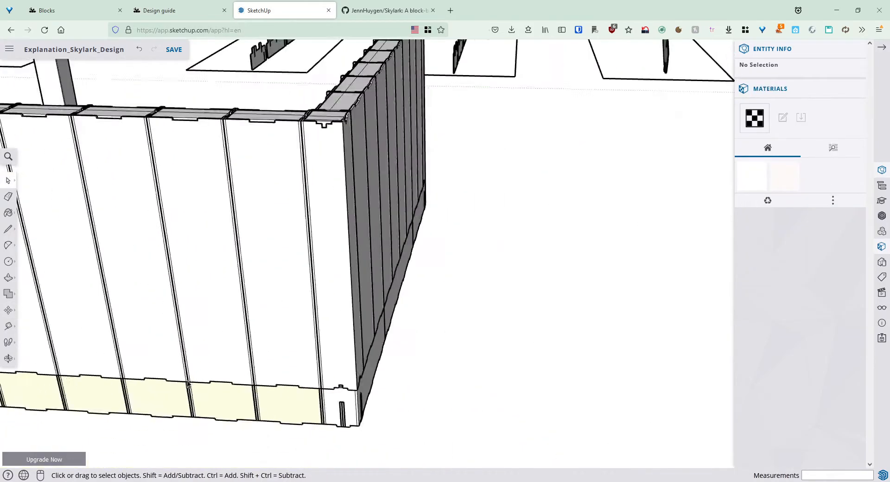
Copy the end block of the new wall row to the open area in front of the third floor edge.
middle_drag(137, 369, 365, 224)
middle_drag(510, 350, 556, 354)
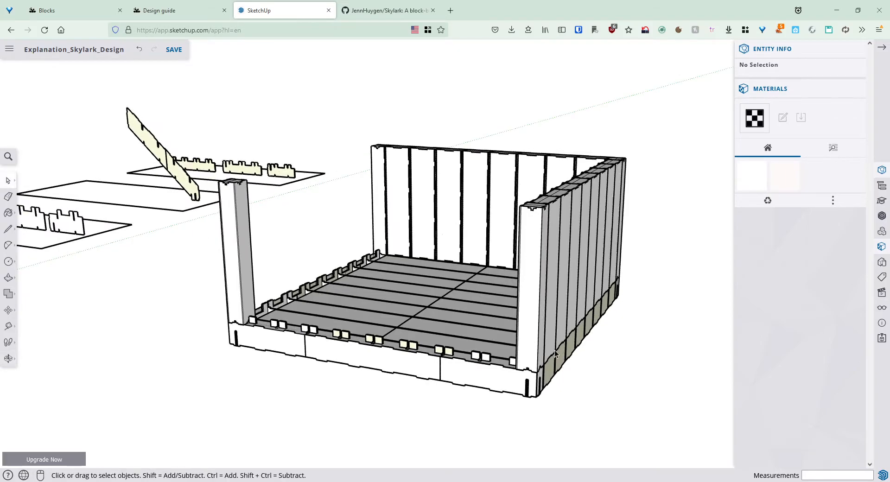
click(552, 353)
key(m)
key(ctrl)
click(553, 353)
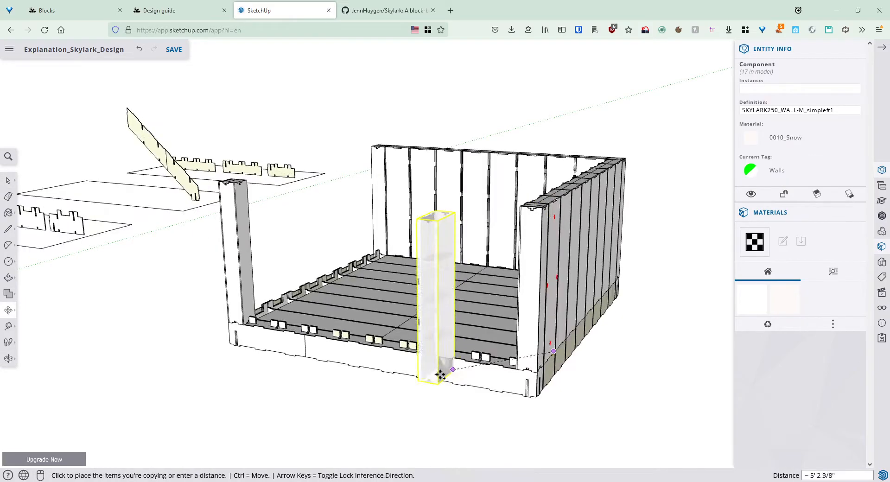
click(394, 393)
key(space)
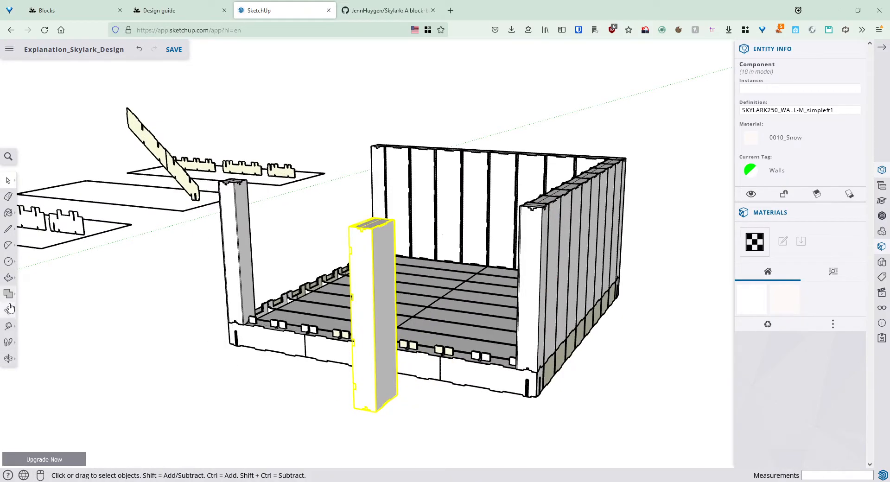
Rotate the copied WALL-M block 90° in plan so it faces the third floor edge.
click(9, 309)
click(38, 310)
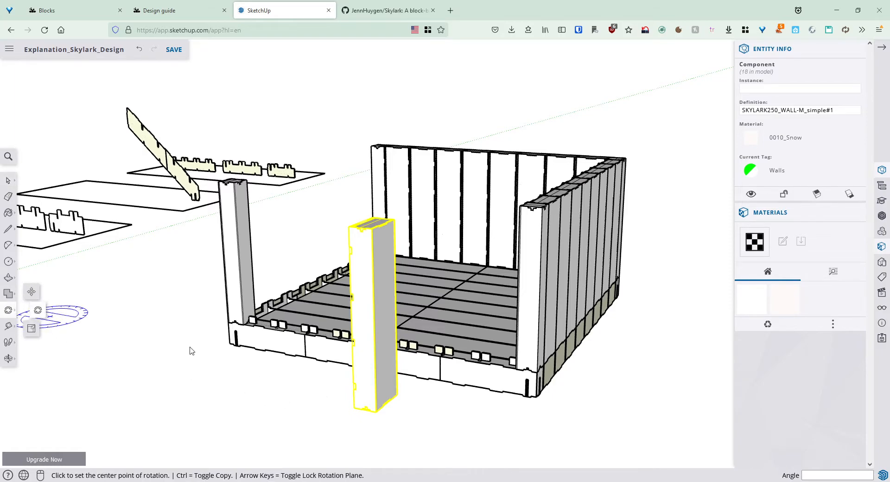
click(286, 396)
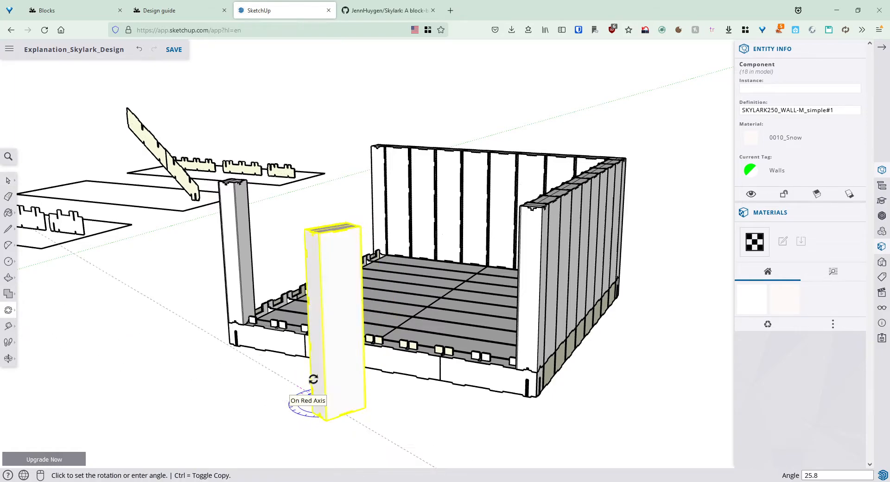
click(350, 380)
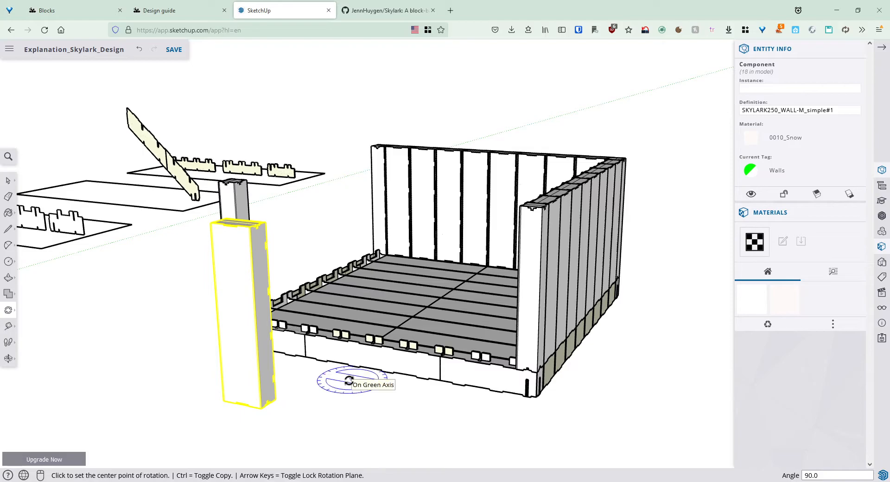
key(space)
Move the rotated wall block by its bottom corner onto the third floor edge against the corner post, and deselect it.
scroll(252, 401, up, 5)
key(m)
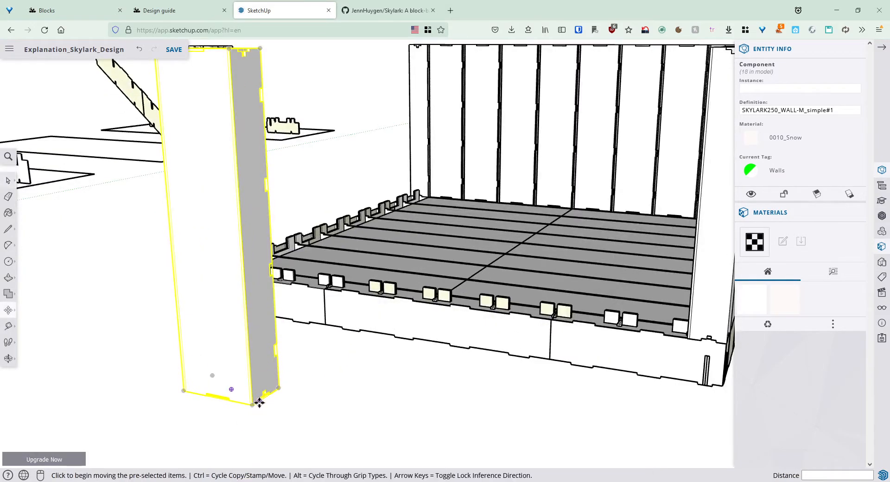
click(253, 404)
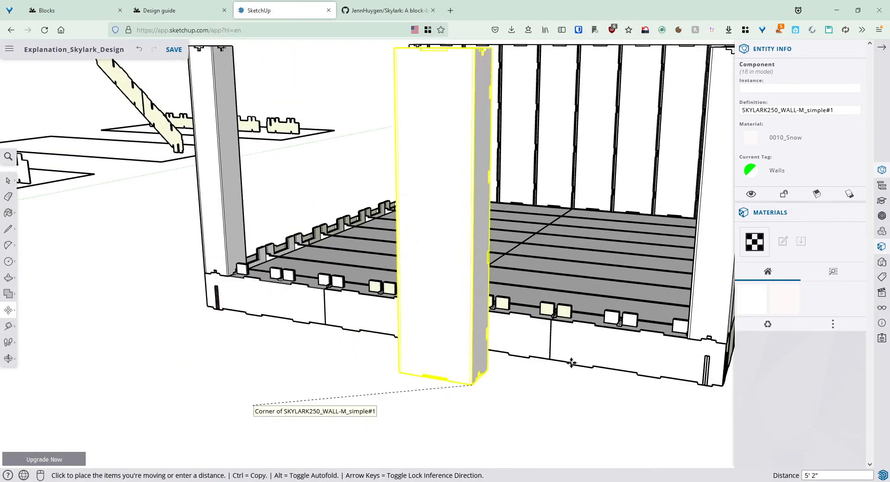
click(684, 340)
key(space)
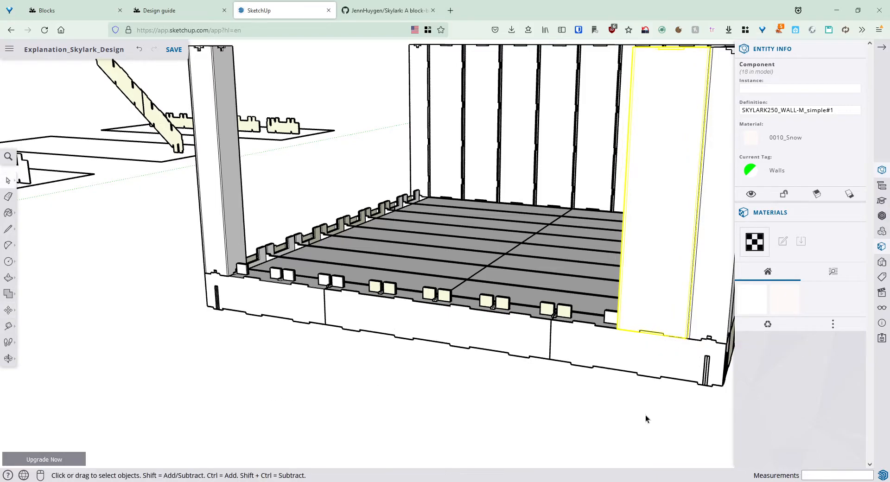
click(646, 415)
Array the wall block along the third floor edge as seven copies spaced one block width, about 1' 11 5/8", and deselect them.
scroll(627, 328, up, 5)
middle_drag(633, 307, 644, 336)
scroll(627, 344, down, 5)
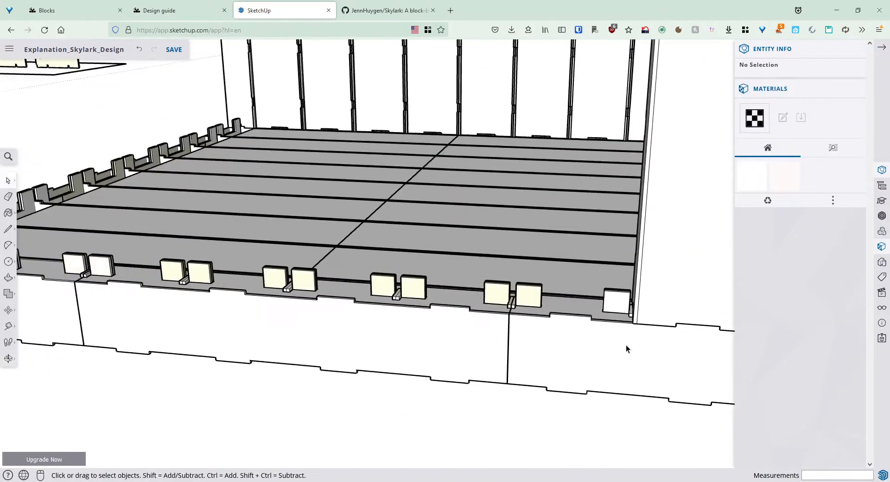
middle_drag(604, 307, 571, 341)
click(571, 341)
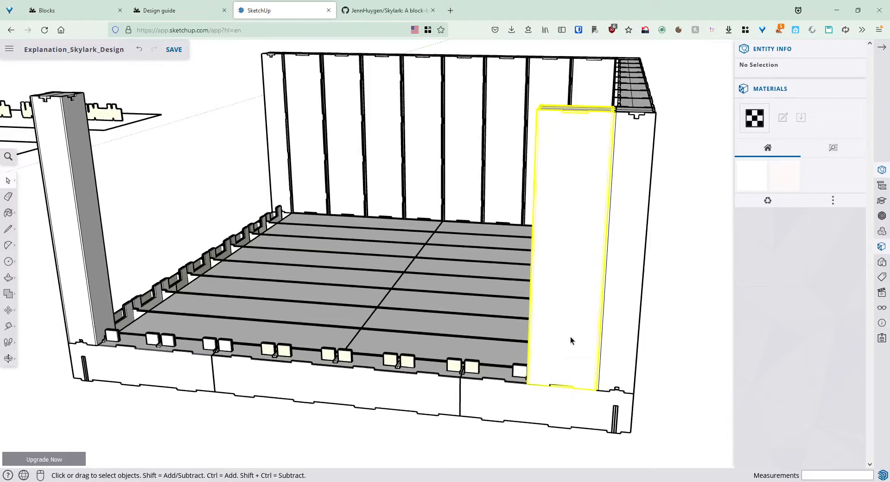
key(m)
key(ctrl)
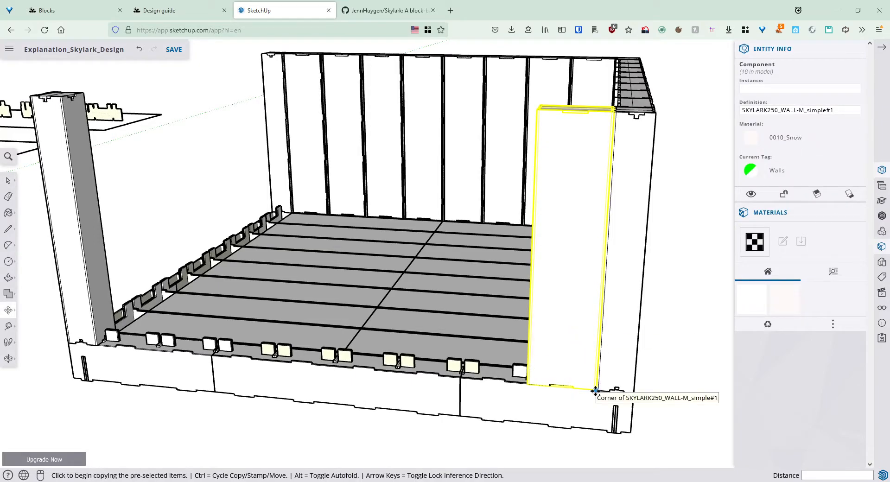
click(595, 391)
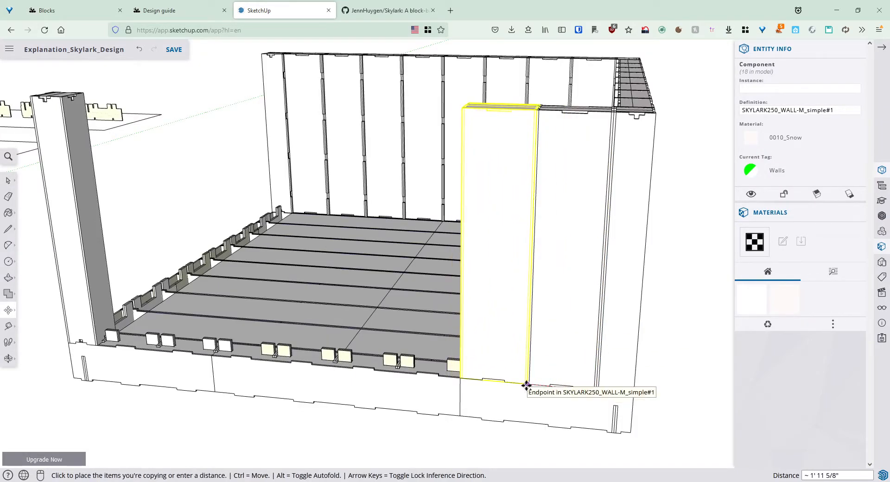
click(527, 385)
text(x7)
key(Return)
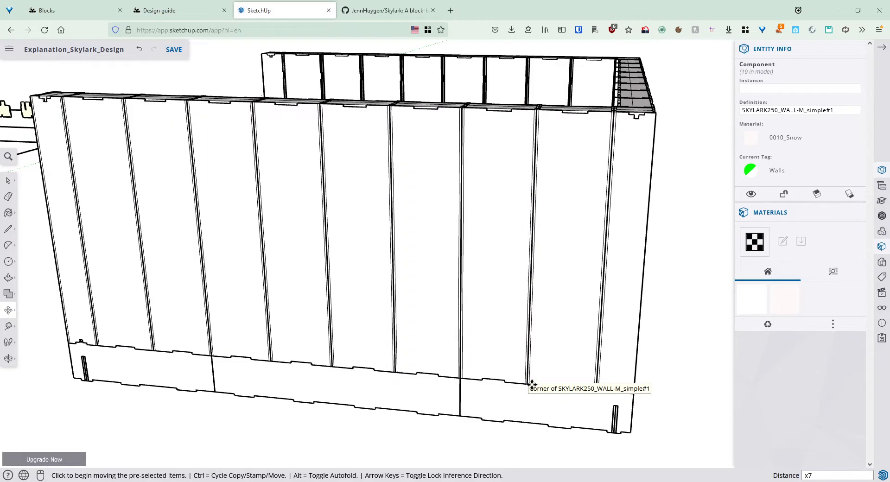
key(space)
click(276, 451)
Examine the three walled sides and the remaining open side from several angles, including the wall blocks in the library layout.
scroll(245, 279, down, 5)
middle_drag(221, 283, 545, 290)
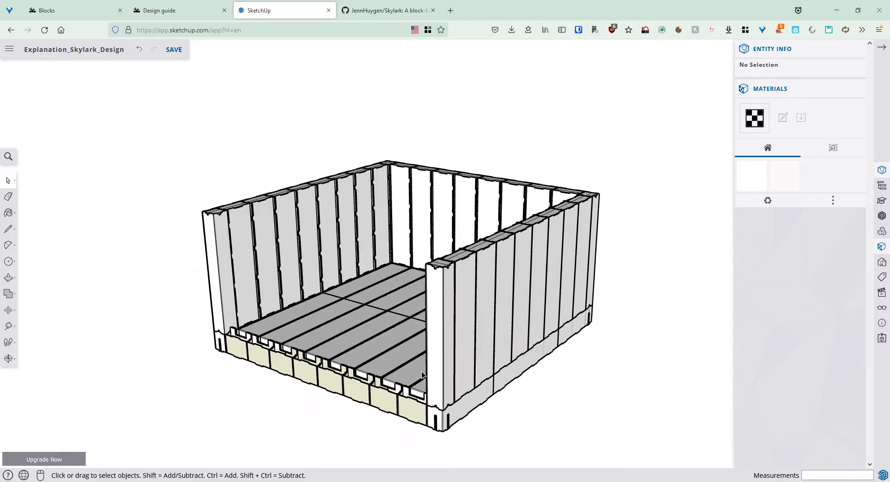
middle_drag(513, 362, 361, 365)
scroll(405, 373, down, 3)
scroll(423, 386, up, 1)
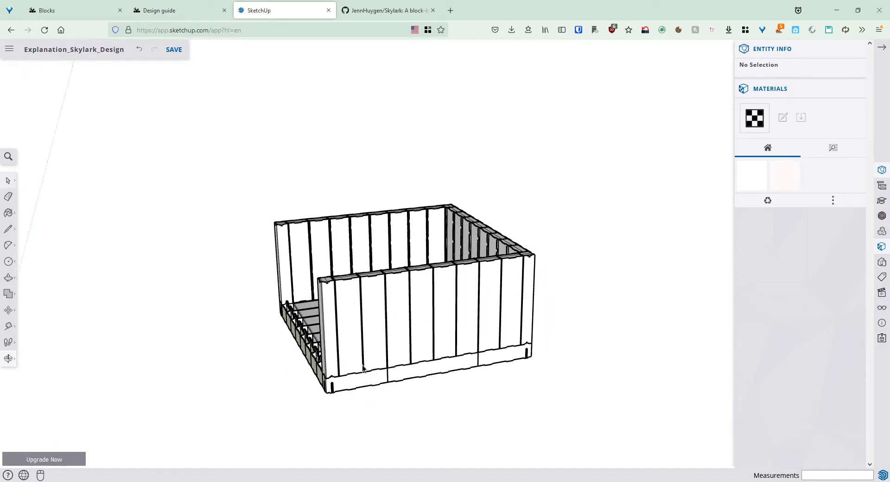
scroll(366, 350, down, 2)
scroll(361, 404, down, 3)
middle_drag(264, 423, 385, 381)
scroll(385, 381, down, 2)
middle_drag(338, 428, 366, 274)
scroll(404, 265, up, 3)
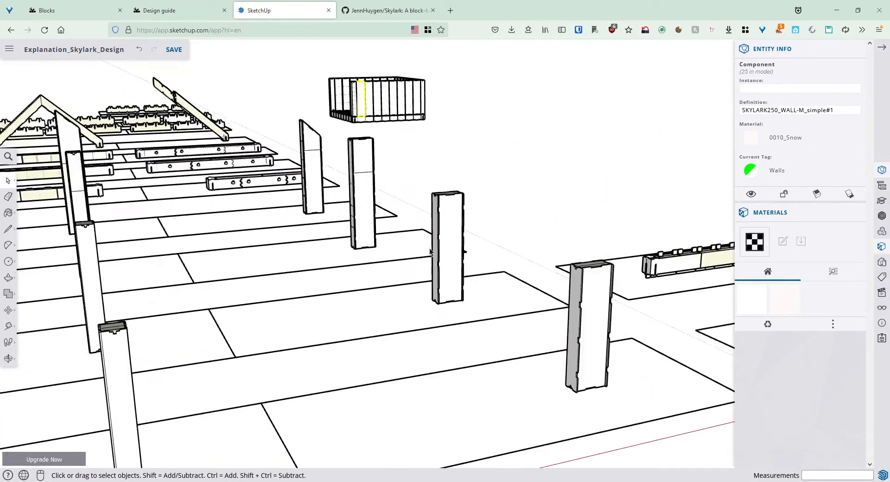
Copy the WALL-XL block from the library layout to the open area in front of the unwalled floor edge.
middle_drag(372, 218, 362, 258)
click(361, 261)
key(m)
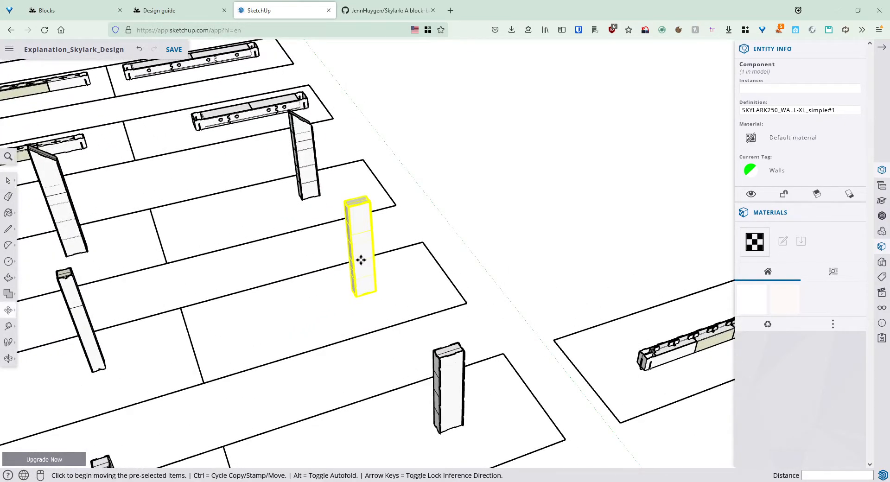
key(ctrl)
click(354, 255)
middle_drag(352, 258, 443, 477)
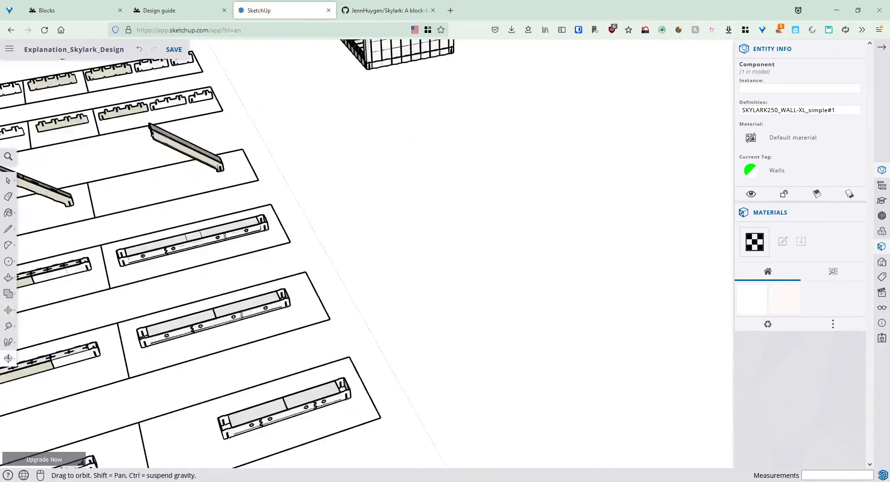
scroll(328, 79, down, 1)
shift+middle_drag(339, 81, 392, 344)
scroll(392, 344, up, 10)
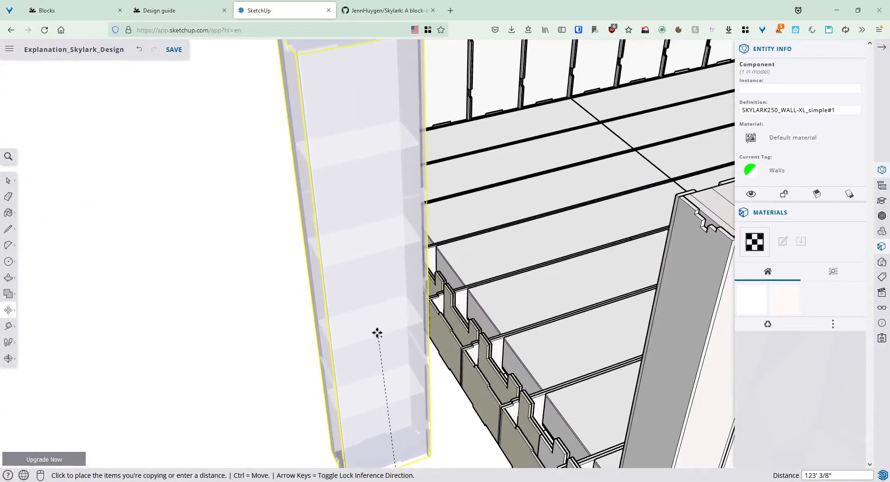
click(379, 338)
key(space)
Rotate the WALL-XL copy 90° in plan to align it with the unwalled floor edge.
scroll(459, 433, down, 4)
middle_drag(453, 443, 300, 324)
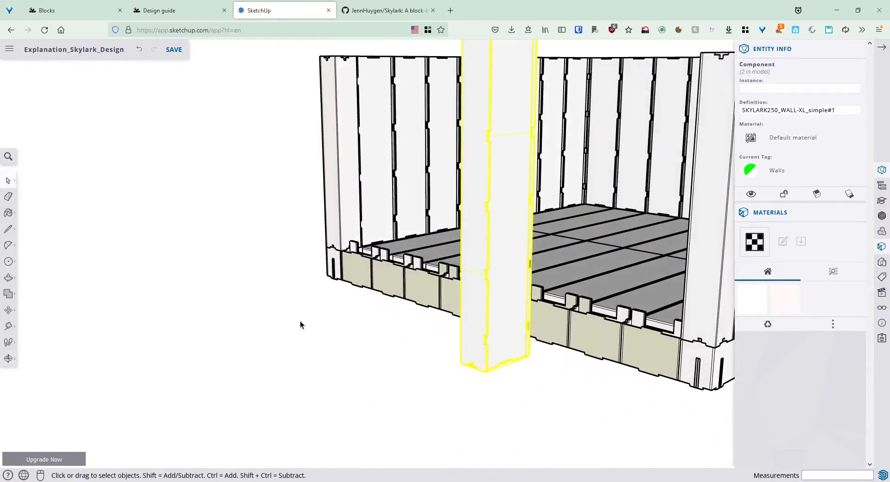
click(8, 310)
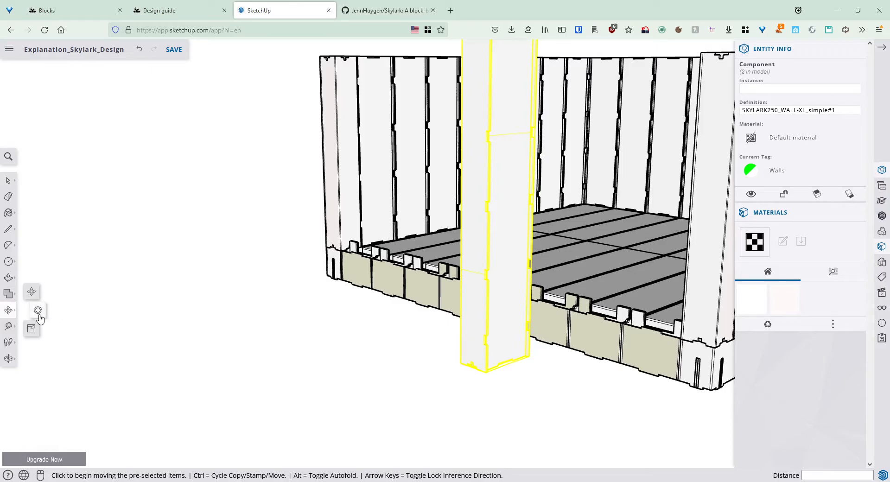
click(38, 310)
click(528, 397)
click(568, 399)
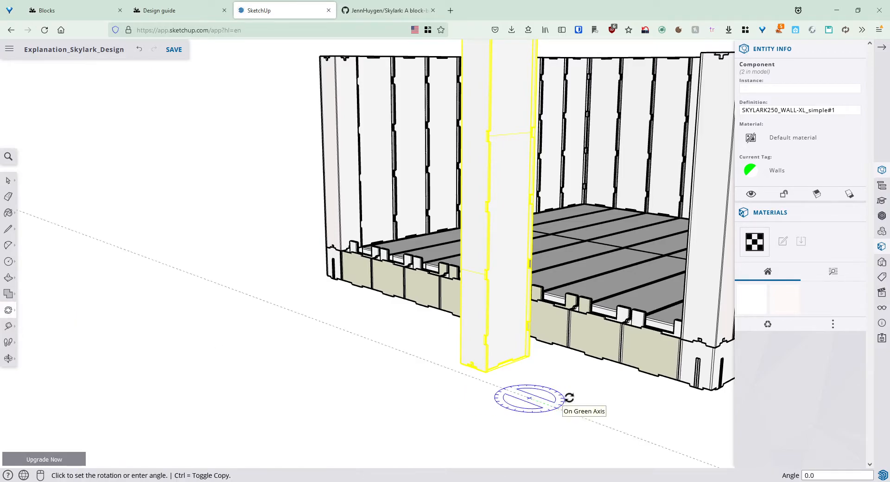
click(574, 371)
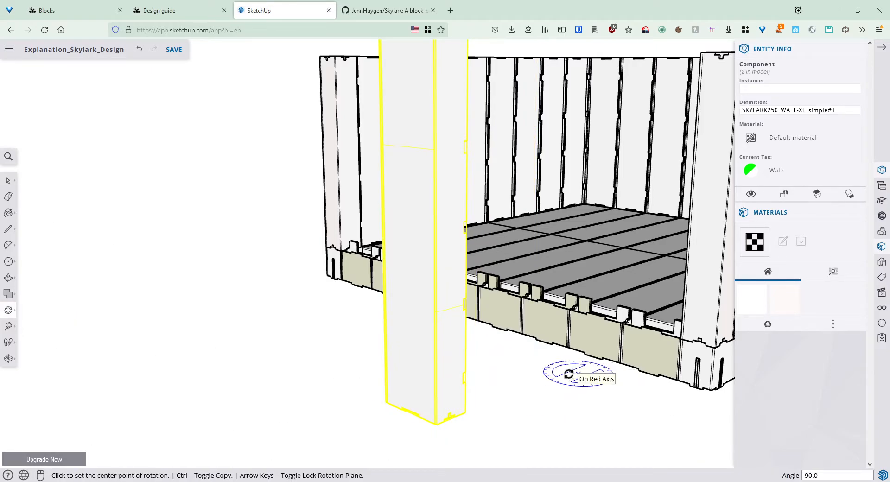
key(space)
Move the WALL-XL copy by its bottom corner onto the open floor edge against the corner post, and deselect it.
key(m)
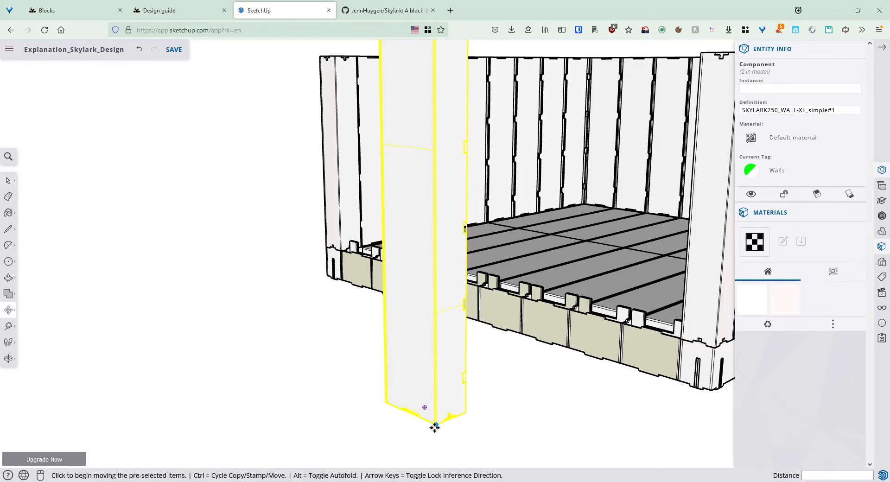
click(436, 424)
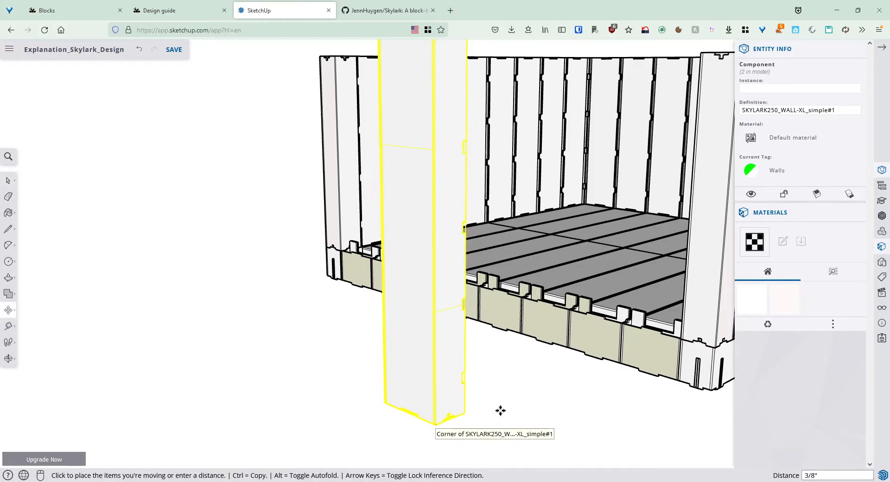
click(681, 338)
key(space)
click(627, 422)
Examine how the WALL-XL block's height compares with the corner post and the adjoining WALL-M rows from several angles.
scroll(658, 293, down, 1)
scroll(658, 293, down, 3)
middle_drag(675, 209, 601, 268)
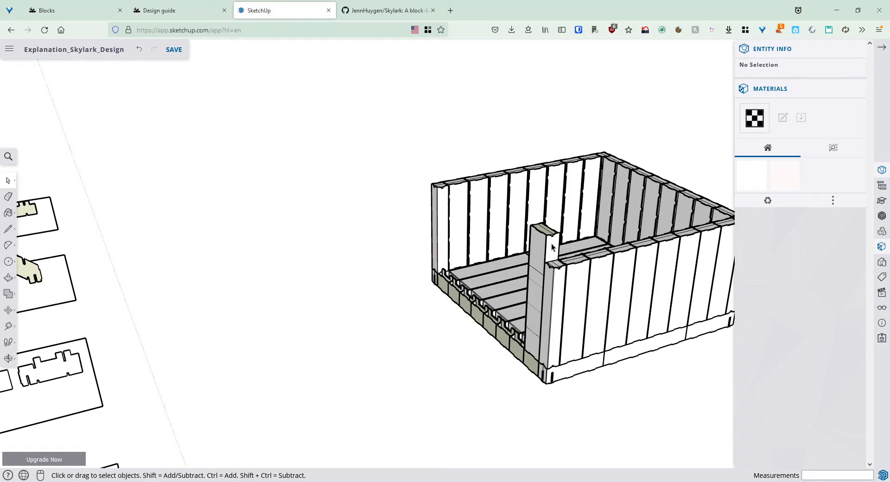
middle_drag(551, 246, 377, 276)
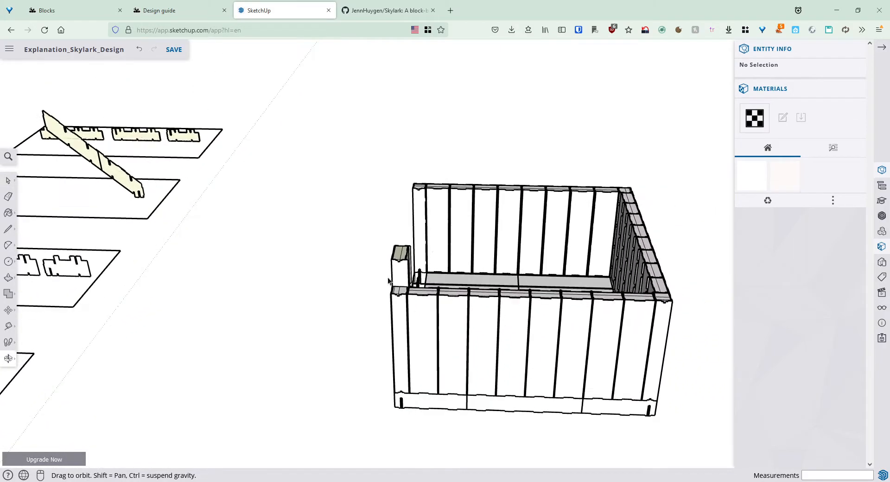
scroll(429, 294, up, 3)
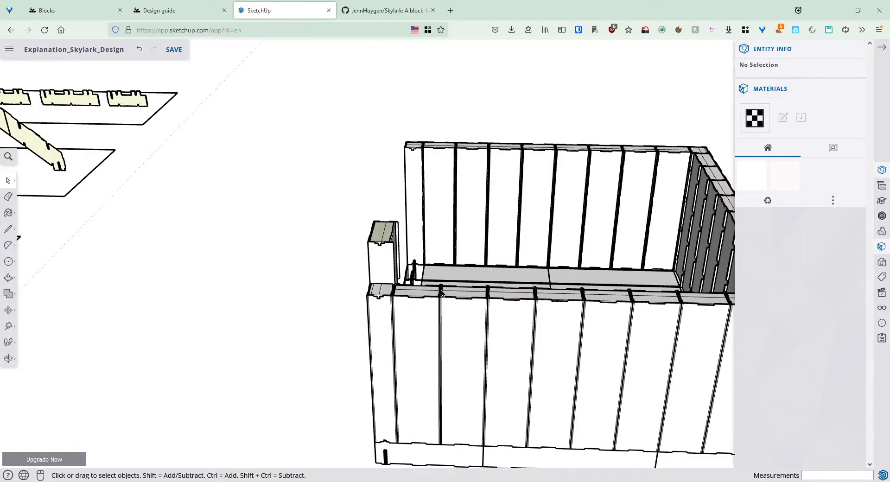
scroll(421, 279, down, 5)
middle_drag(308, 254, 353, 279)
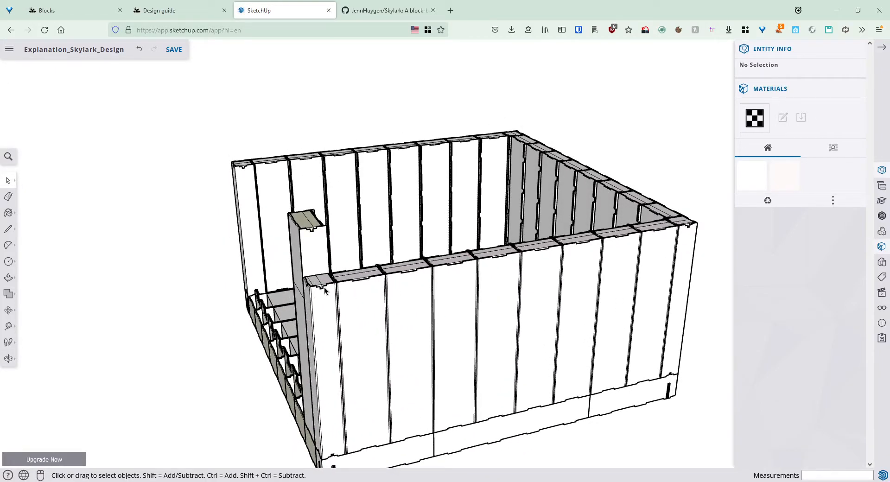
middle_drag(325, 277, 518, 275)
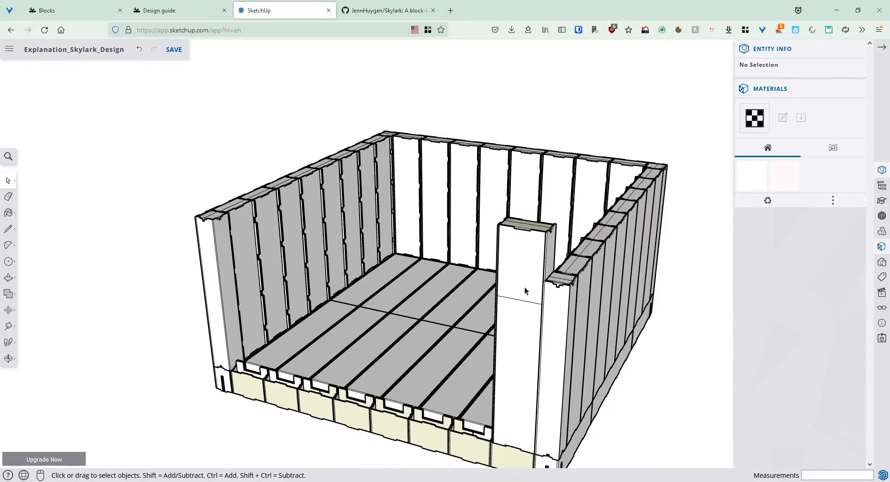
click(524, 287)
middle_drag(630, 325, 305, 315)
click(316, 437)
middle_drag(363, 339, 333, 222)
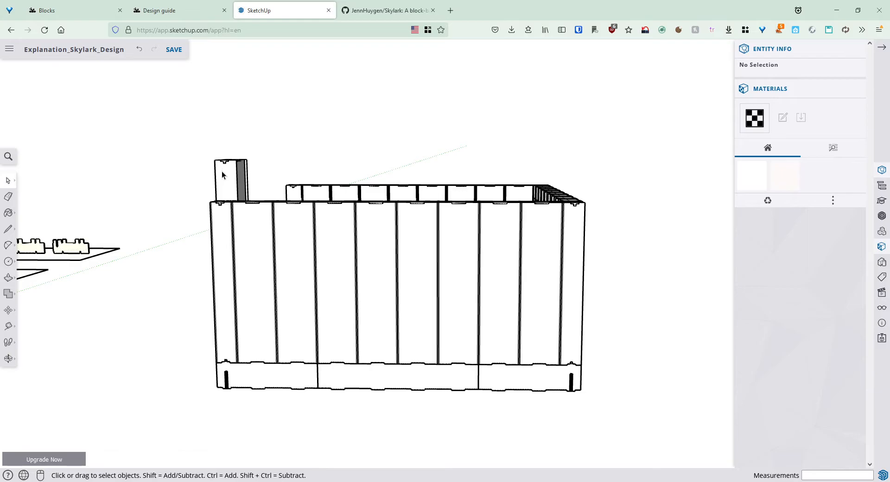
middle_drag(222, 251, 214, 329)
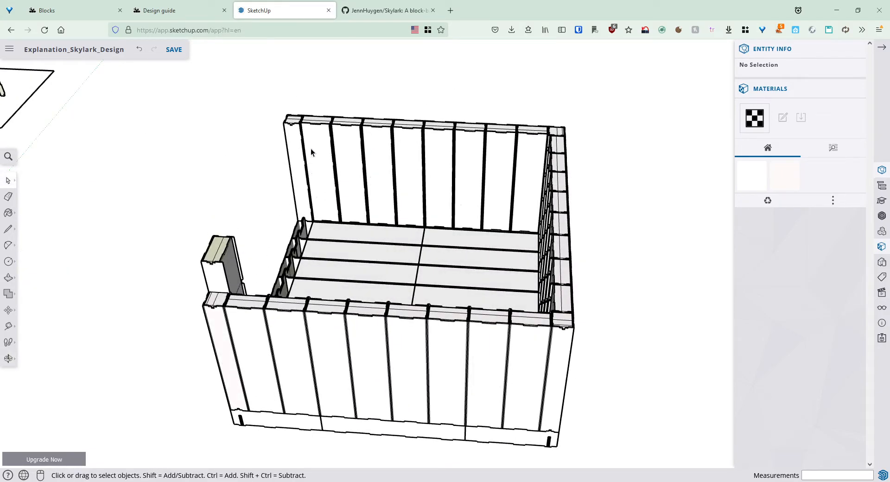
middle_drag(542, 285, 206, 150)
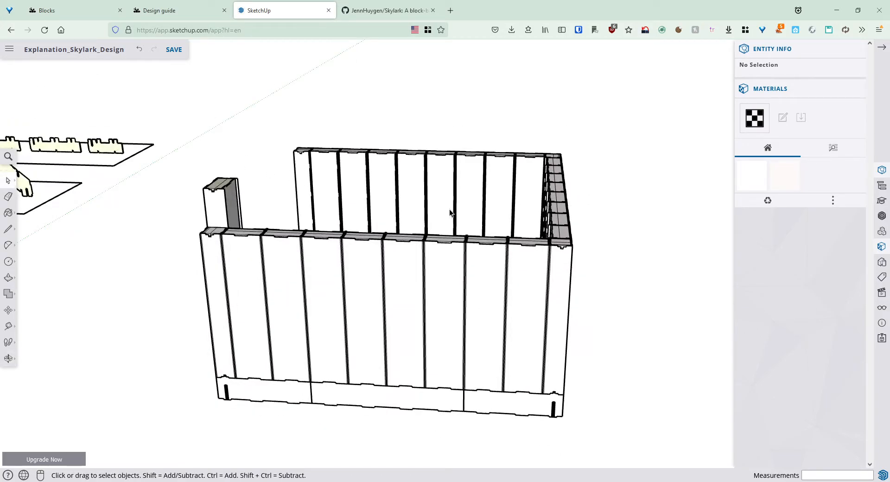
Delete the WALL-XL block from the open floor edge.
drag(521, 252, 421, 244)
key(space)
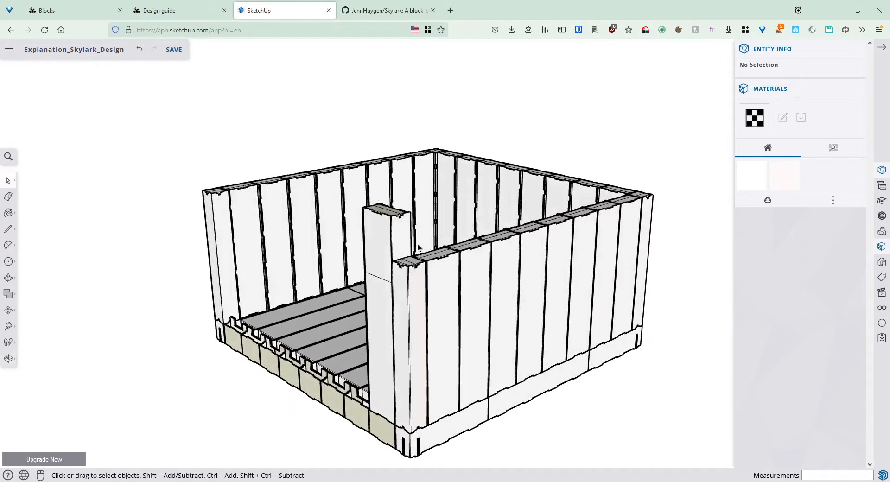
click(379, 242)
key(Delete)
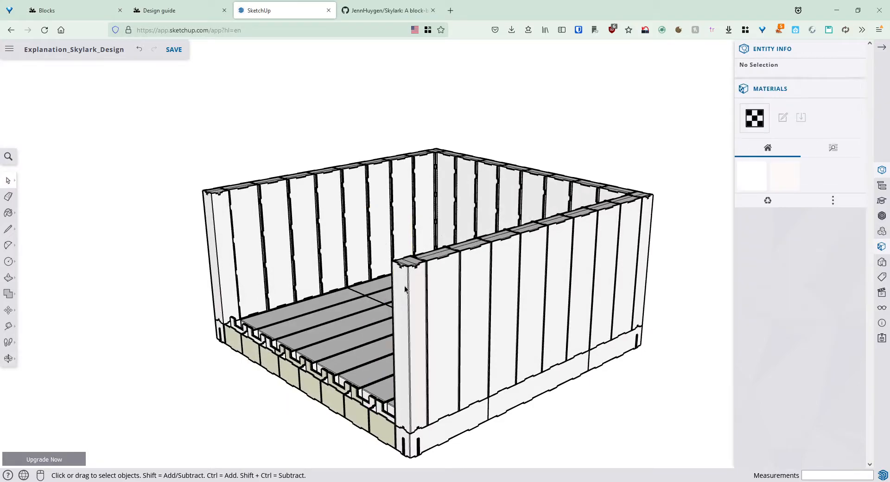
scroll(427, 312, down, 5)
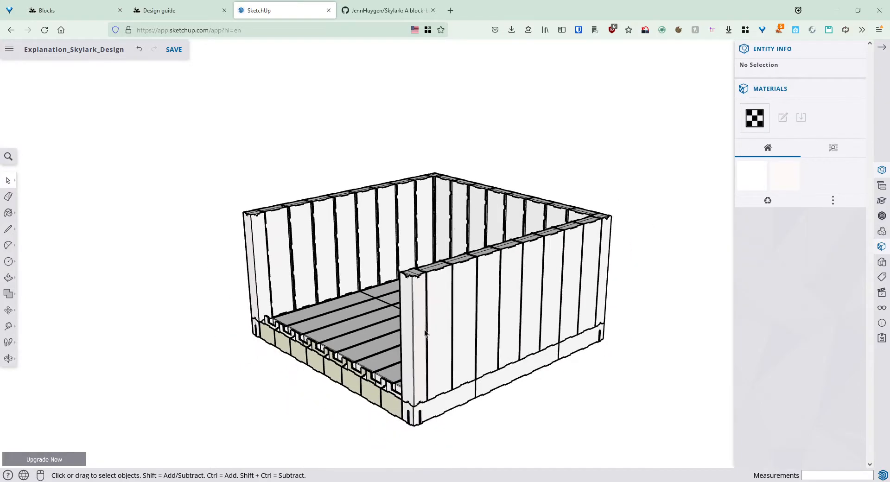
middle_drag(405, 416, 318, 322)
scroll(320, 325, down, 4)
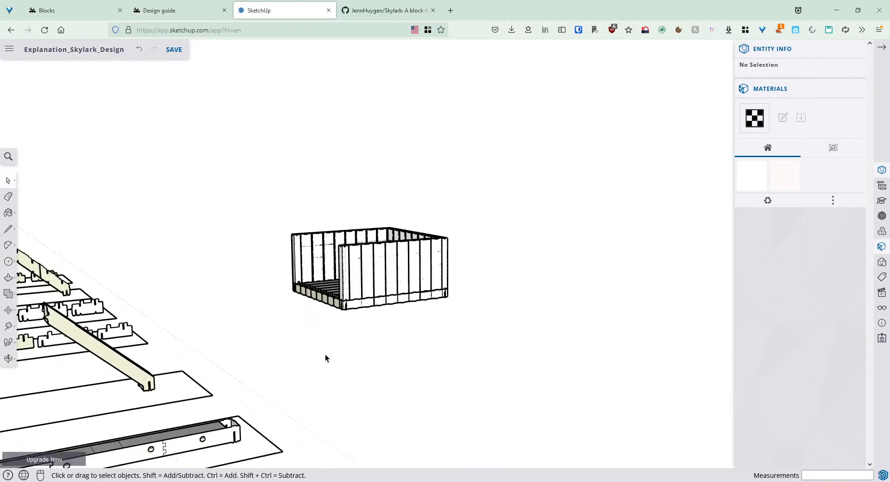
Select the WINDOW-M1 block among the laid-out wall blocks.
shift+middle_drag(244, 418, 304, 185)
scroll(322, 323, down, 3)
scroll(322, 323, down, 2)
scroll(502, 324, down, 6)
middle_drag(397, 420, 450, 418)
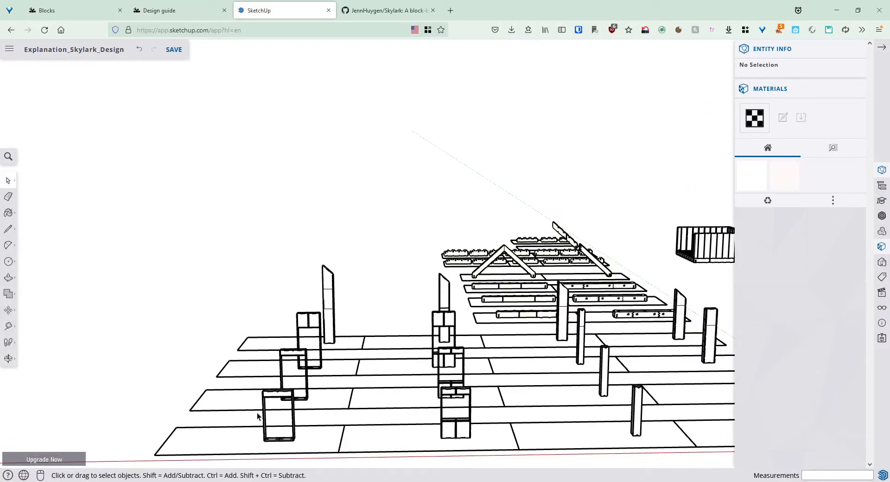
mouse_move(473, 360)
middle_down()
mouse_move(461, 423)
mouse_move(469, 349)
mouse_move(462, 355)
middle_up()
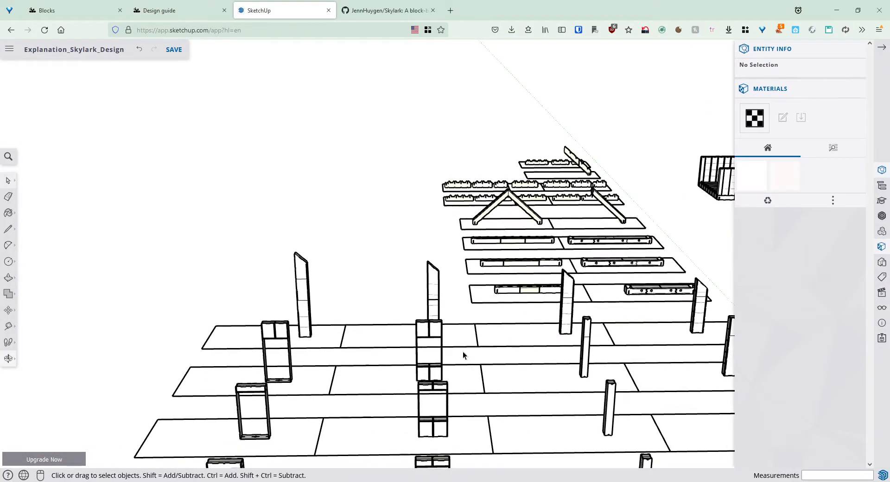
click(439, 389)
key(m)
click(438, 385)
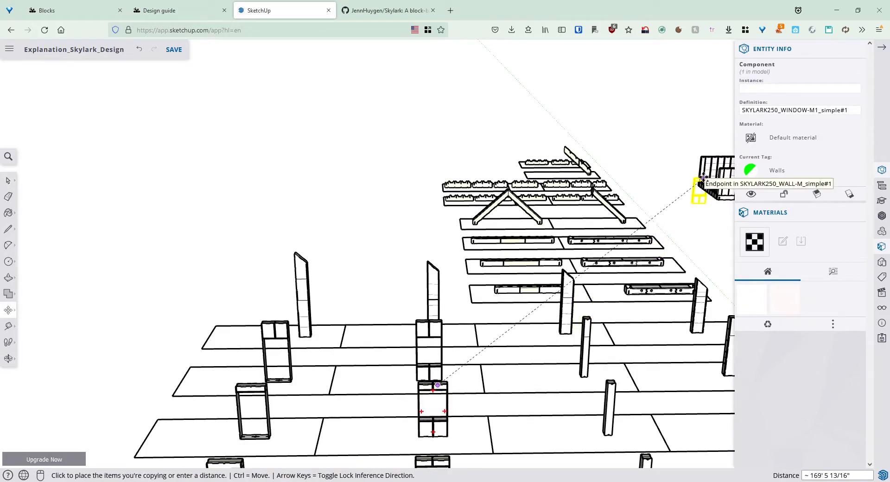
key(space)
Copy the WINDOW-M1 block onto the empty ground near the open side of the walled floor.
key(m)
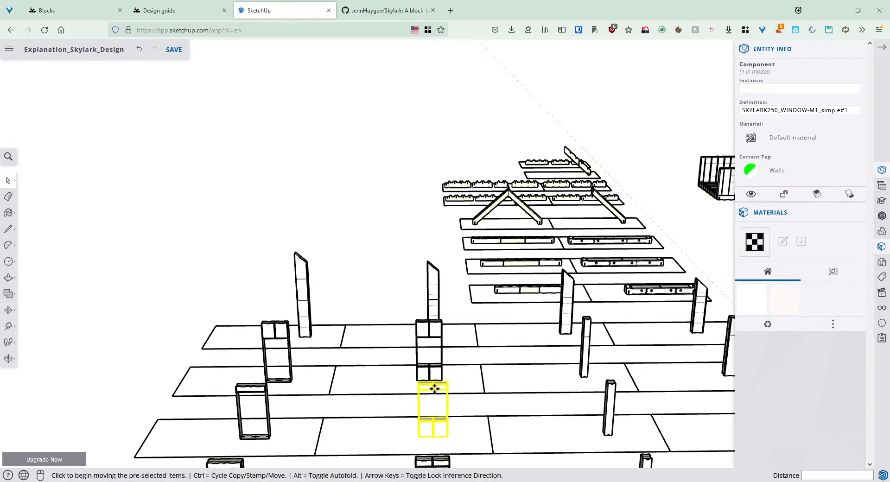
key(ctrl)
click(433, 390)
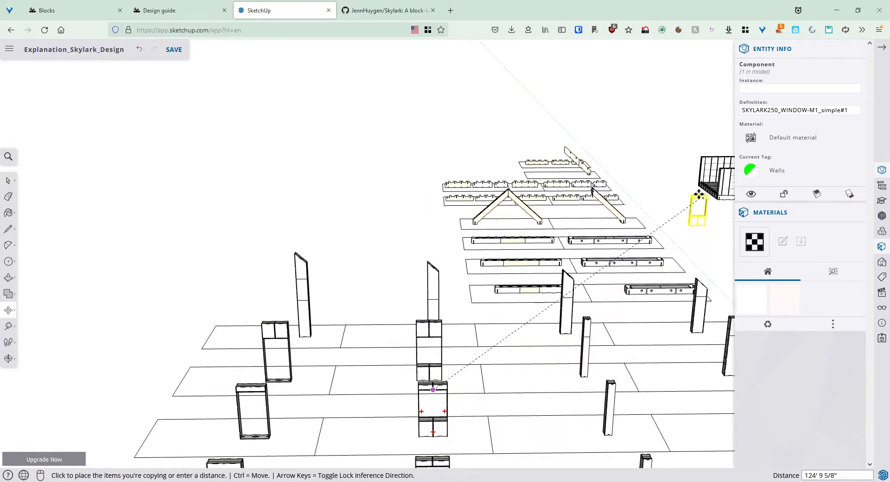
click(686, 185)
key(space)
Move the WINDOW-M1 copy nearer to the open floor edge.
scroll(698, 207, up, 5)
middle_drag(697, 198, 604, 326)
scroll(537, 302, up, 3)
key(m)
click(567, 245)
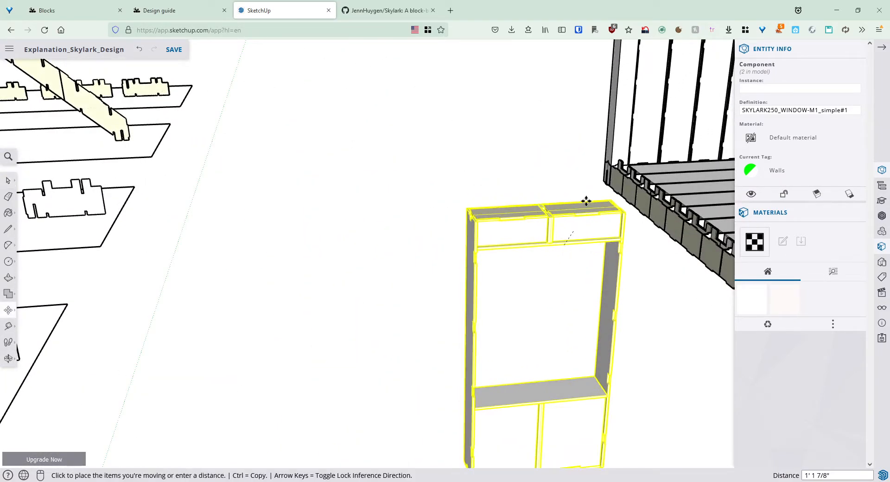
click(582, 135)
key(space)
click(618, 328)
Rotate the WINDOW-M1 copy in plan so it runs parallel to the open floor edge.
scroll(581, 292, up, 3)
middle_drag(582, 292, 670, 322)
middle_drag(655, 290, 672, 239)
scroll(599, 272, up, 3)
click(672, 240)
click(7, 313)
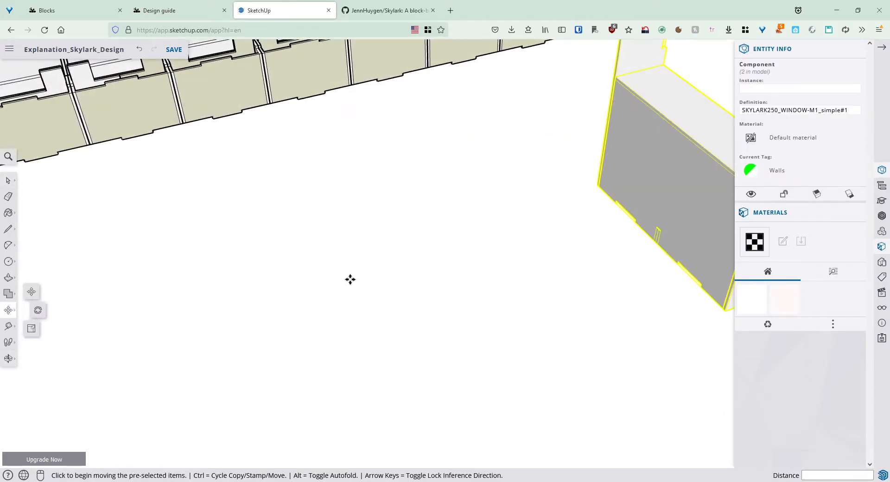
click(40, 309)
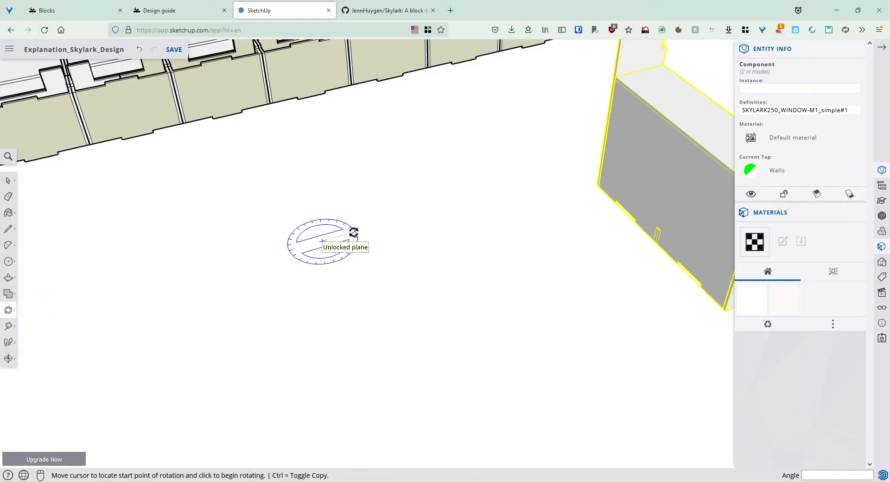
click(301, 208)
key(space)
Move the rotated WINDOW-M1 copy so its bottom corner is accessible in front of the open floor edge.
scroll(330, 132, down, 5)
middle_drag(369, 90, 346, 290)
scroll(355, 318, up, 3)
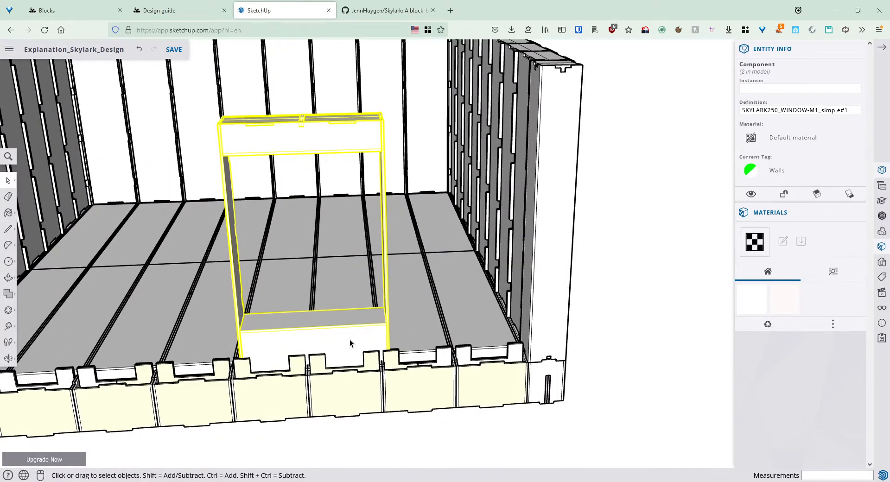
key(m)
click(339, 335)
click(337, 310)
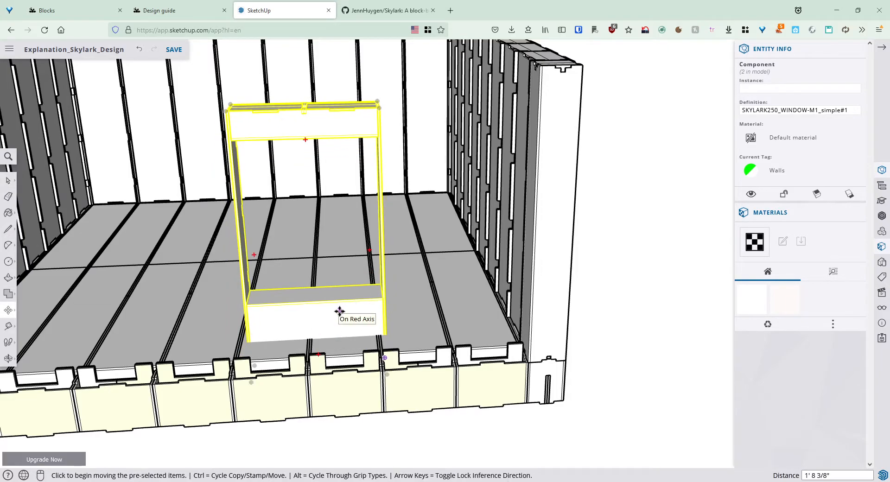
click(339, 311)
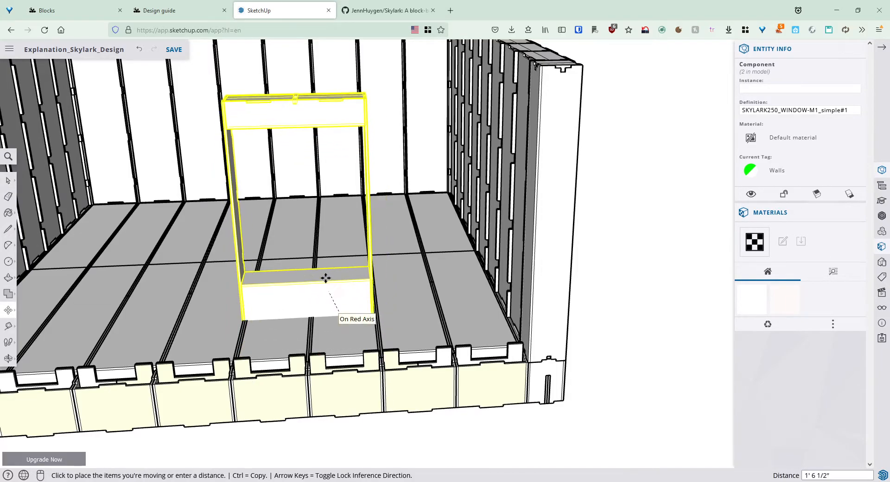
click(377, 411)
key(space)
Move the WINDOW-M1 copy by its bottom corner onto the open floor edge beside the corner post, and deselect it.
scroll(444, 430, down, 3)
key(m)
click(433, 462)
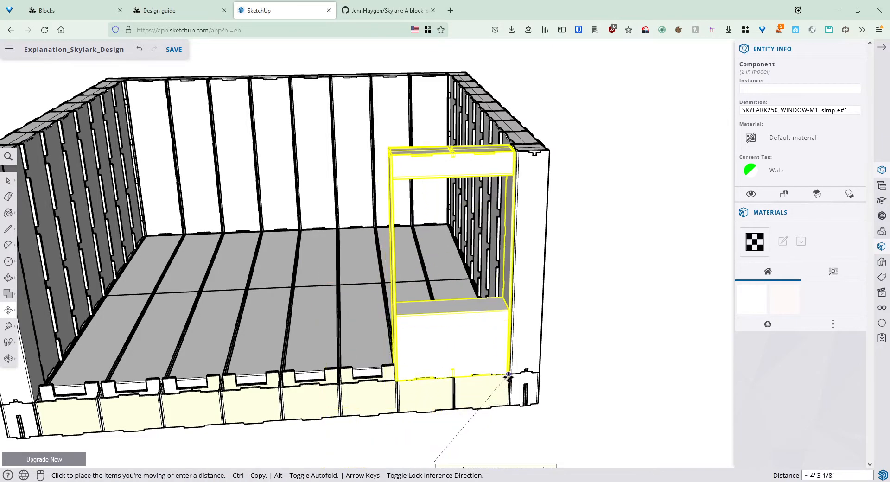
click(509, 373)
key(space)
click(479, 443)
scroll(480, 402, down, 3)
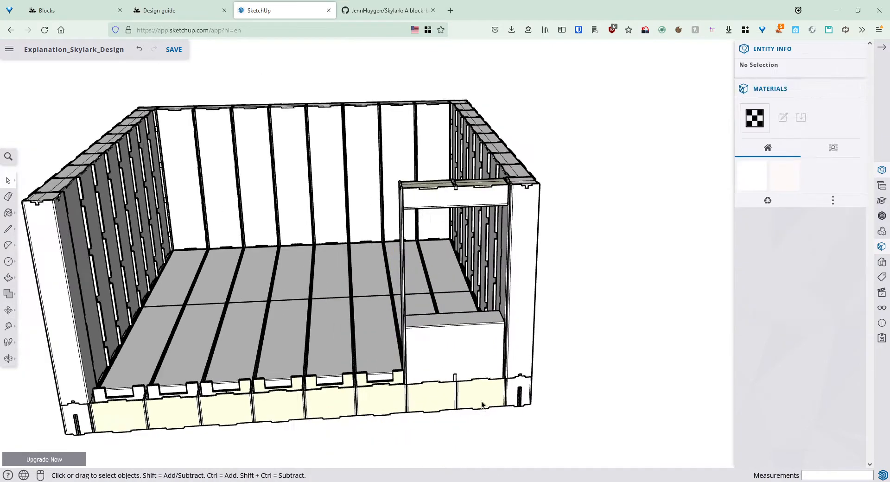
Shift the WINDOW-M1 block by its lower corner to sit flush against the corner post, and deselect it.
scroll(468, 390, up, 5)
click(496, 358)
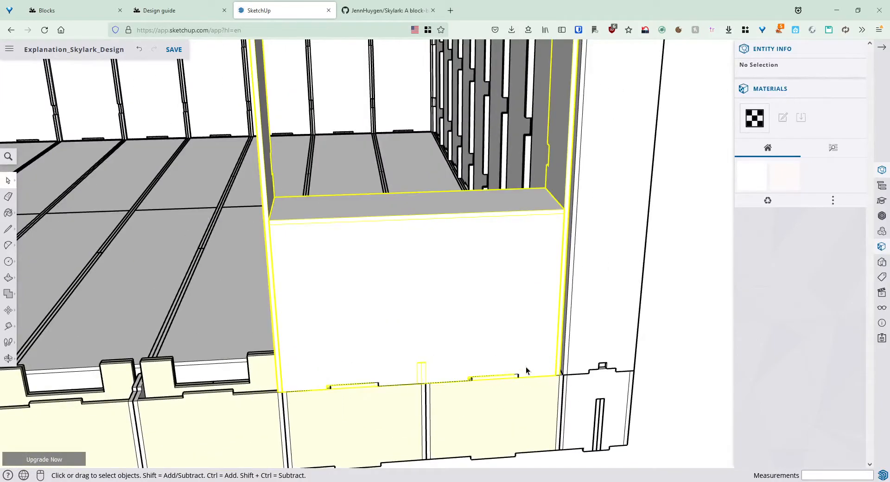
key(m)
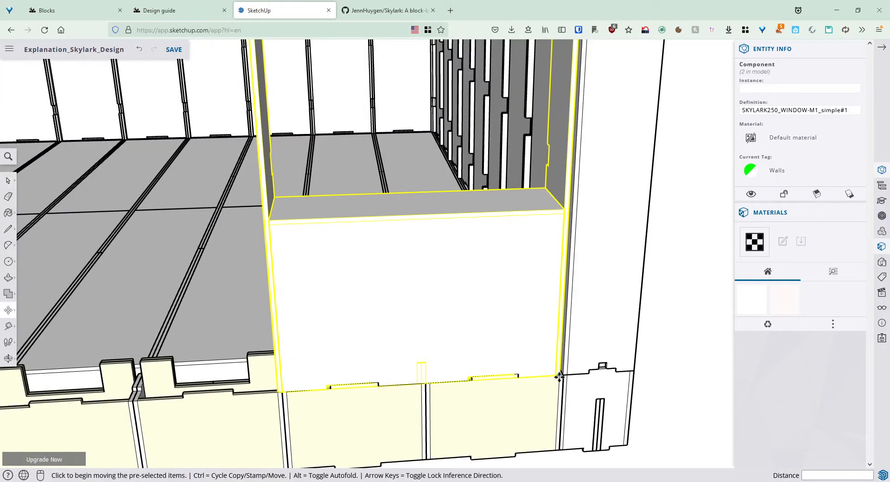
click(559, 376)
click(573, 380)
key(space)
click(692, 406)
scroll(479, 386, down, 5)
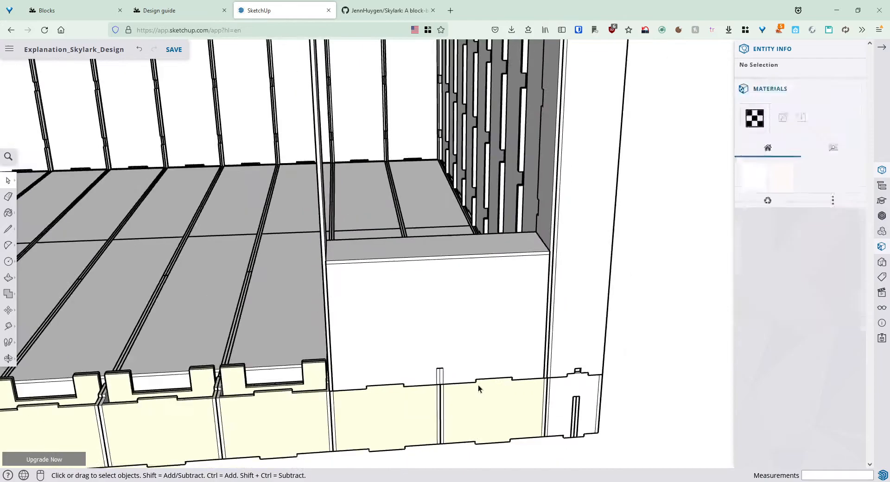
Examine how the WINDOW-M1 block's width relates to the floor blocks beneath it and the WALL-M blocks on the adjoining side.
middle_drag(399, 341, 413, 353)
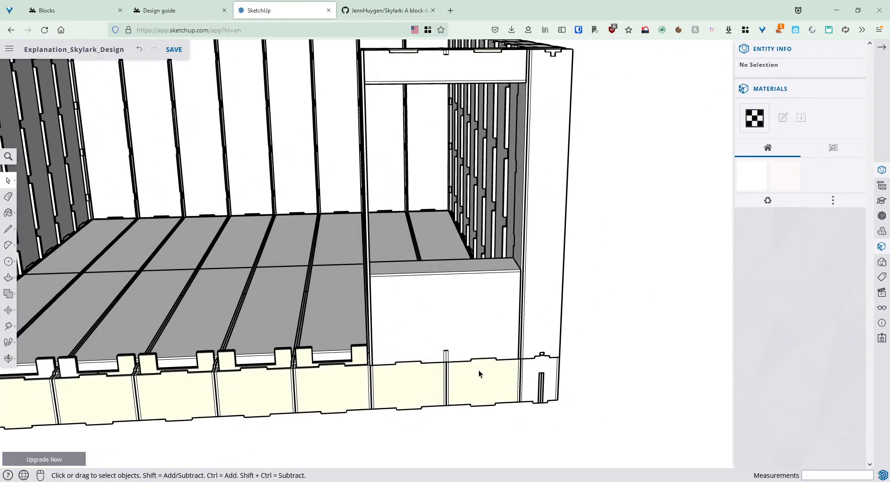
click(421, 374)
click(491, 376)
click(432, 376)
click(499, 377)
middle_drag(627, 324, 310, 352)
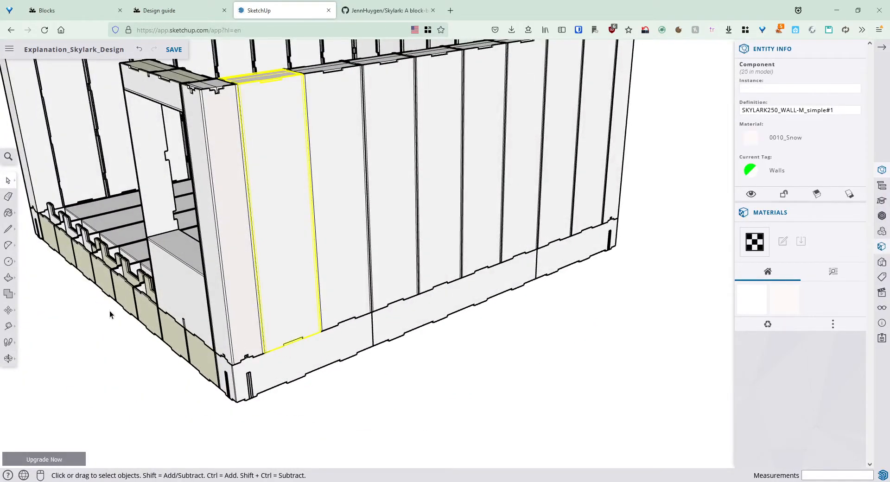
middle_drag(204, 257, 316, 207)
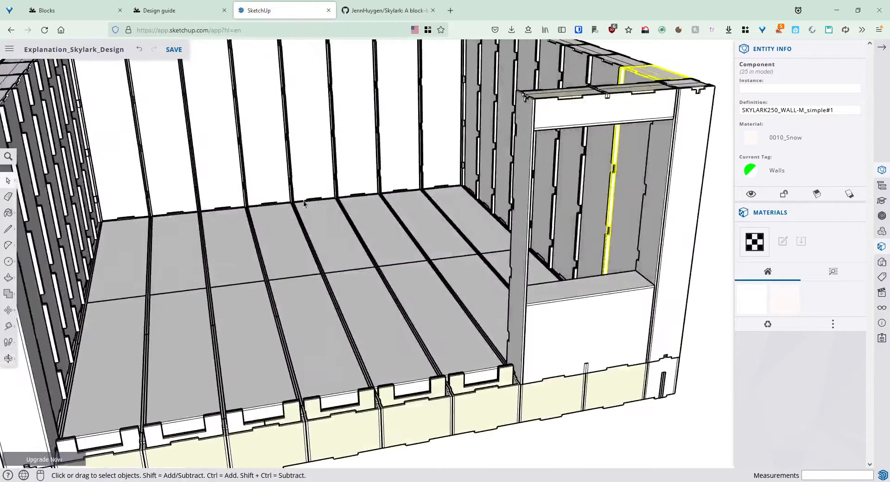
scroll(435, 319, down, 3)
middle_drag(492, 331, 414, 376)
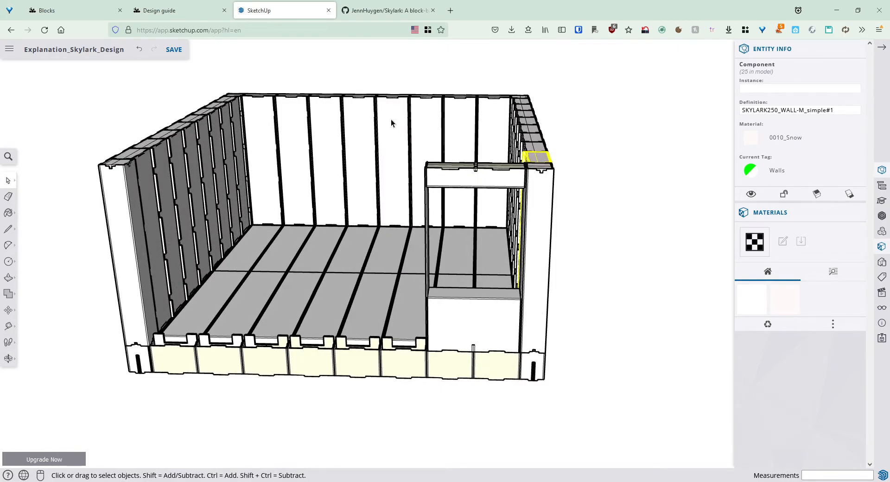
Copy the DOOR-M1 block from the laid-out wall blocks onto the empty ground beside the walled floor.
scroll(477, 233, down, 10)
middle_drag(562, 366, 186, 373)
middle_drag(130, 420, 223, 418)
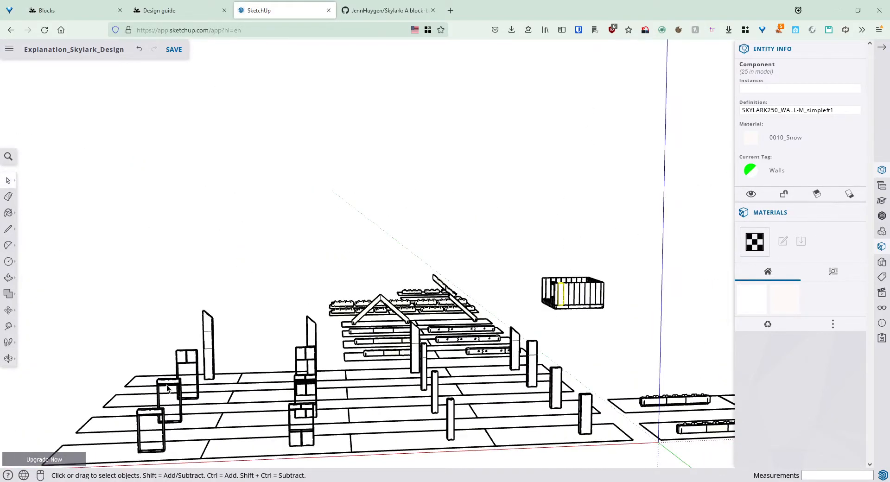
key(m)
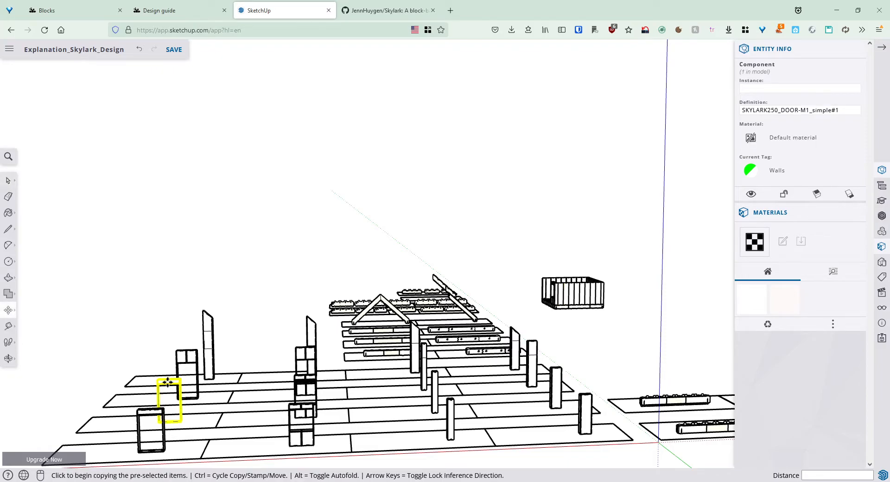
click(168, 381)
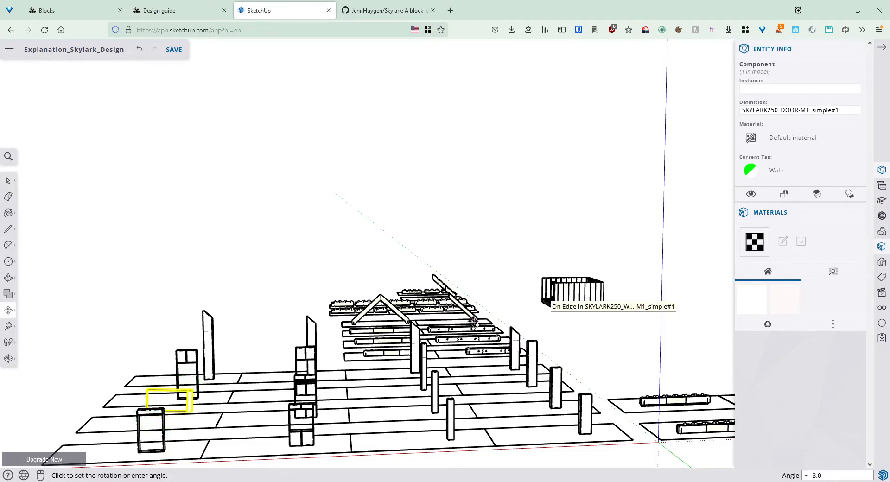
key(ctrl+z)
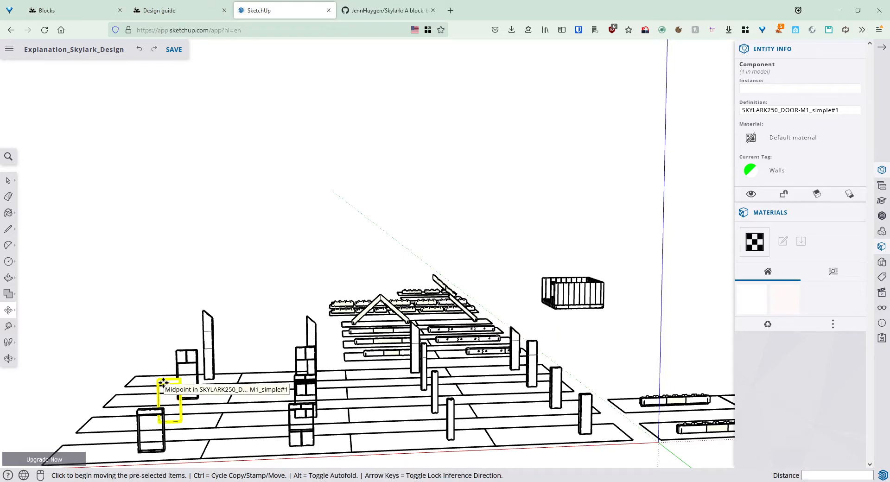
key(ctrl)
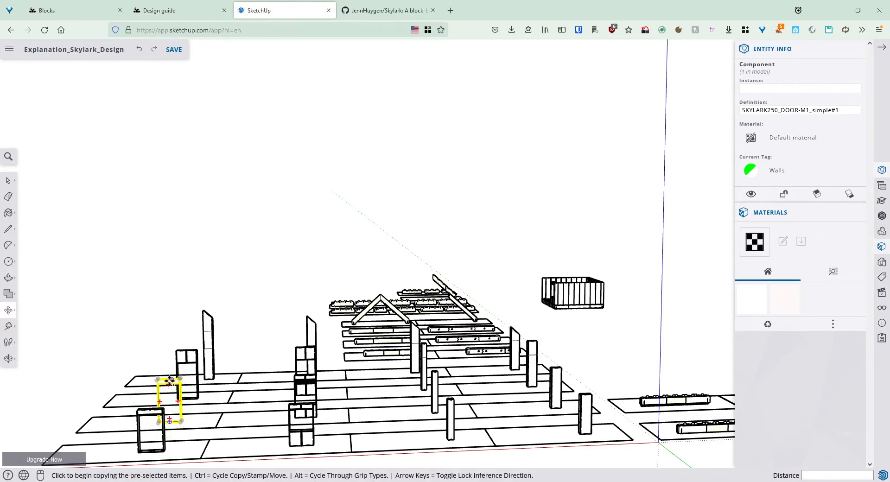
scroll(173, 385, up, 2)
scroll(177, 385, up, 1)
click(178, 379)
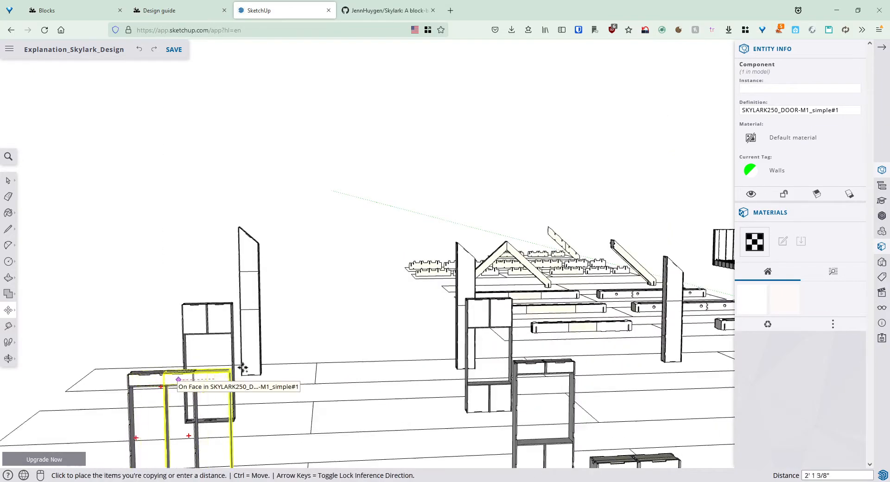
shift+middle_drag(689, 260, 403, 423)
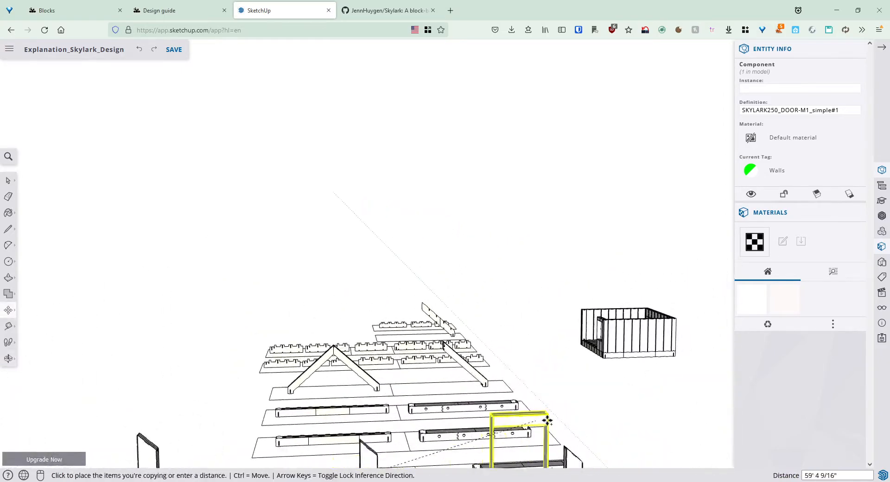
scroll(579, 398, up, 3)
middle_drag(549, 300, 433, 353)
click(407, 330)
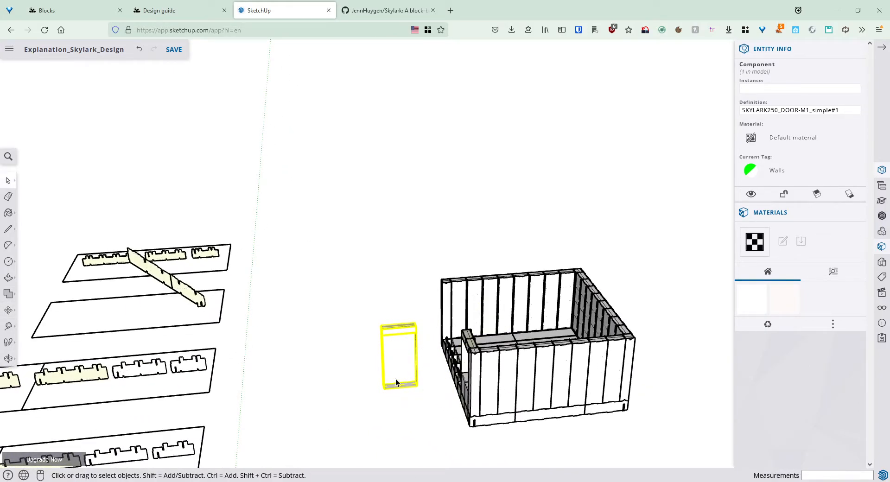
Examine the DOOR-M1 copy's frame and bottom plate next to the open floor edge.
scroll(395, 381, up, 5)
click(423, 391)
middle_drag(435, 396, 548, 371)
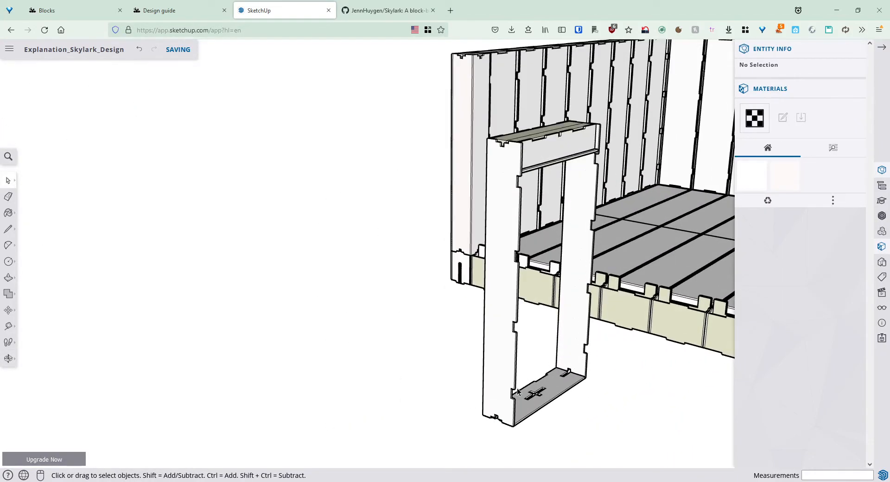
middle_drag(504, 399, 354, 322)
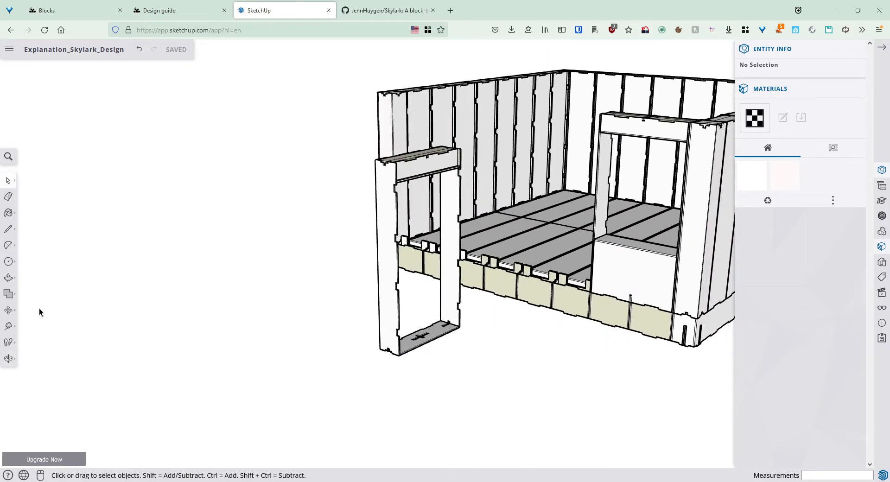
click(9, 311)
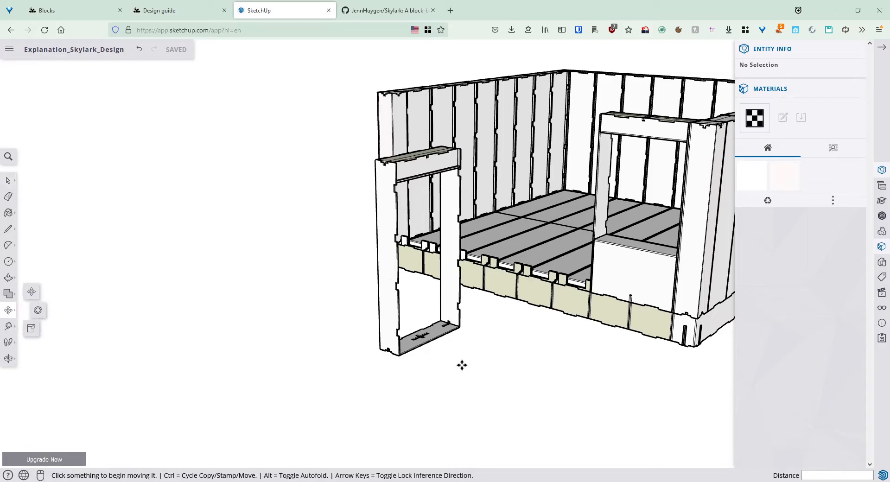
click(38, 311)
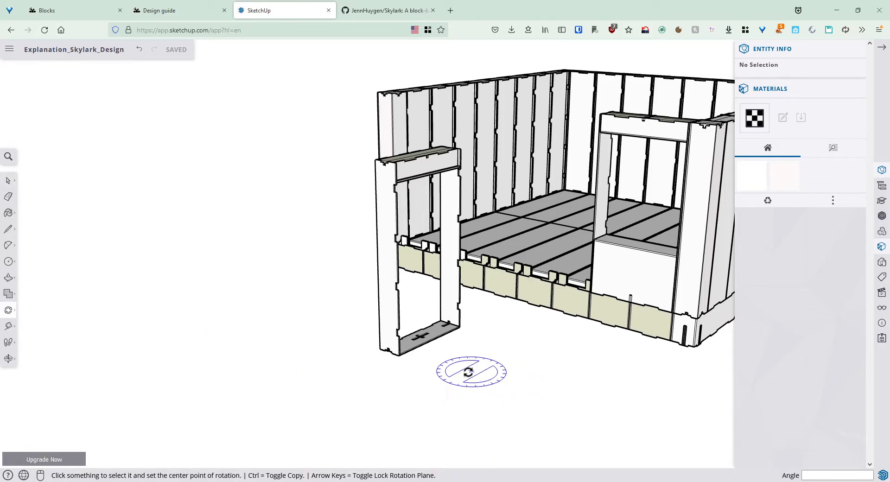
key(space)
Rotate the DOOR-M1 copy 90 degrees on the ground plane so it lines up with the open floor edge.
click(415, 340)
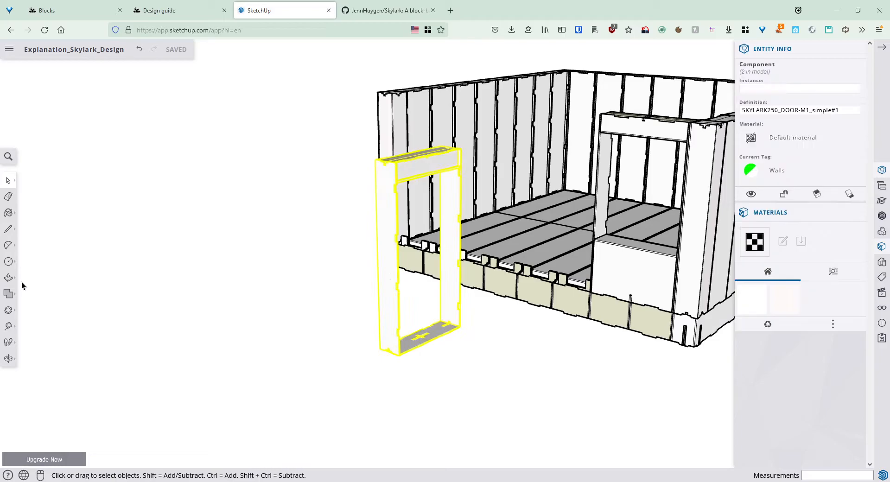
click(8, 312)
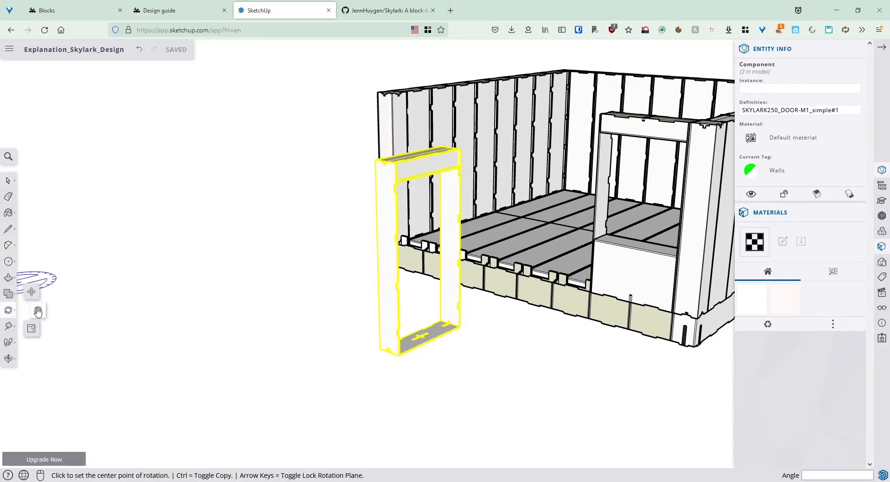
click(38, 311)
click(481, 364)
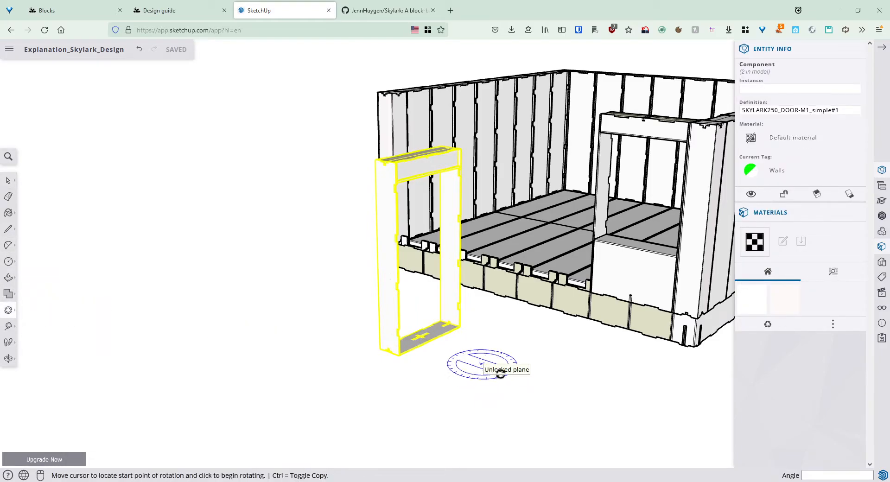
click(505, 373)
click(509, 350)
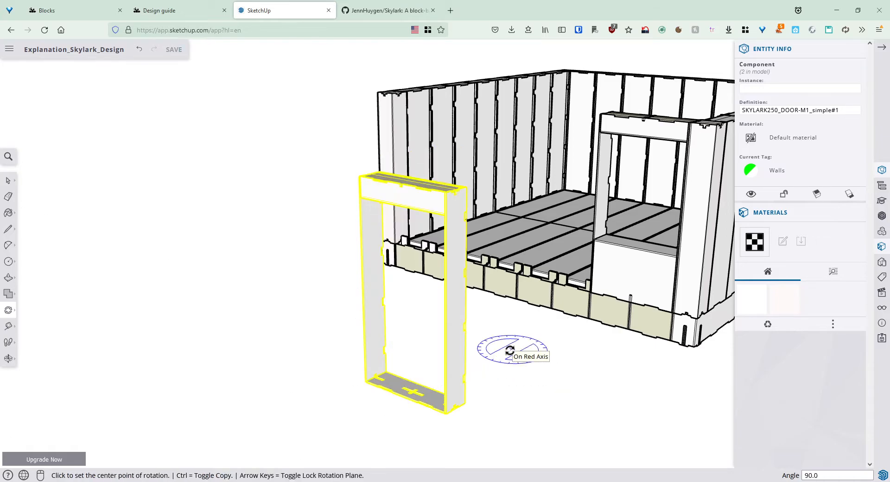
Move the DOOR-M1 block by its lower front corner onto the open floor edge, snapping to a floor block corner, and deselect it.
key(space)
scroll(429, 430, up, 3)
click(430, 427)
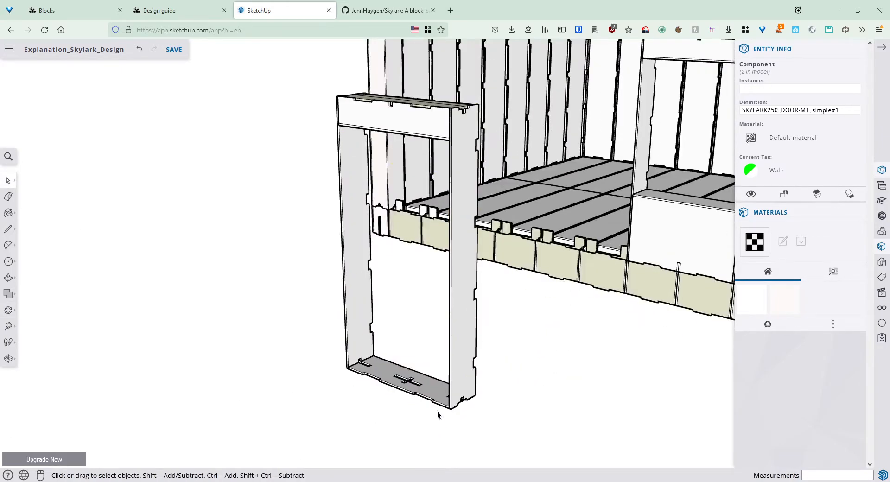
key(m)
click(450, 409)
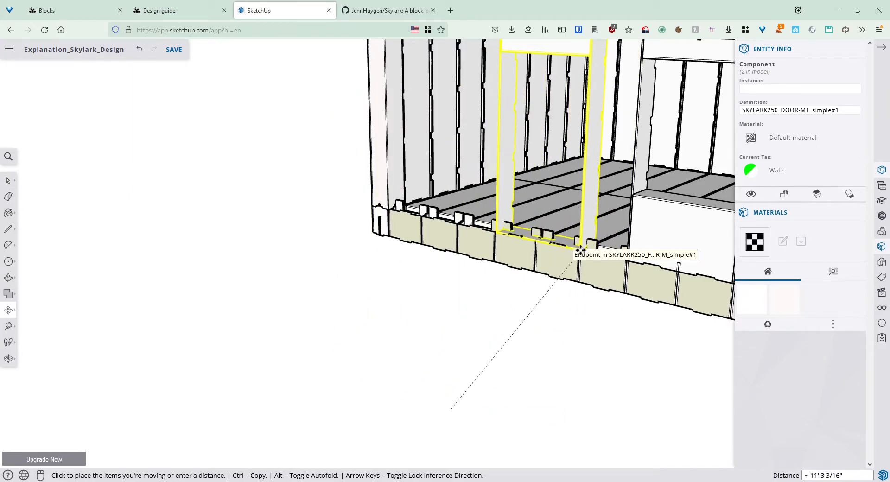
key(space)
click(552, 313)
Shift the DOOR-M1 block along the floor edge by its lower corner to sit directly beside the WINDOW-M1 block, and deselect it.
middle_drag(506, 278, 503, 232)
click(509, 233)
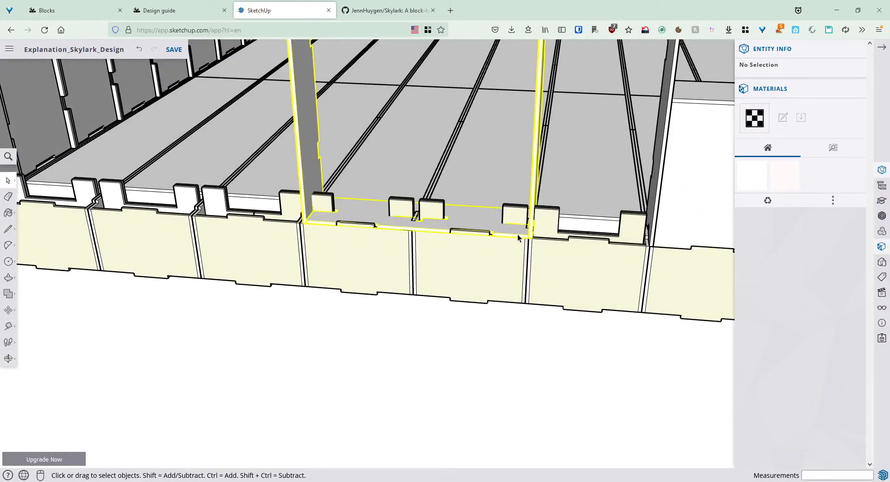
key(m)
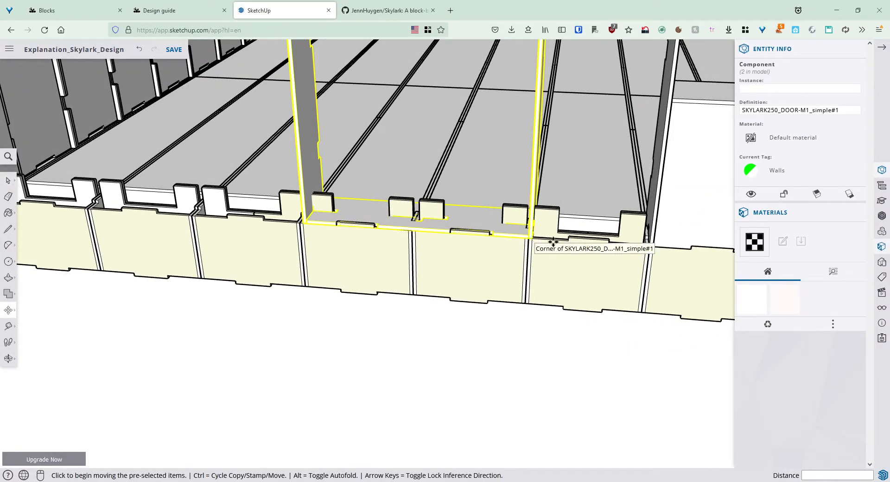
click(545, 241)
click(649, 247)
key(space)
click(535, 356)
scroll(509, 314, down, 5)
scroll(496, 304, down, 2)
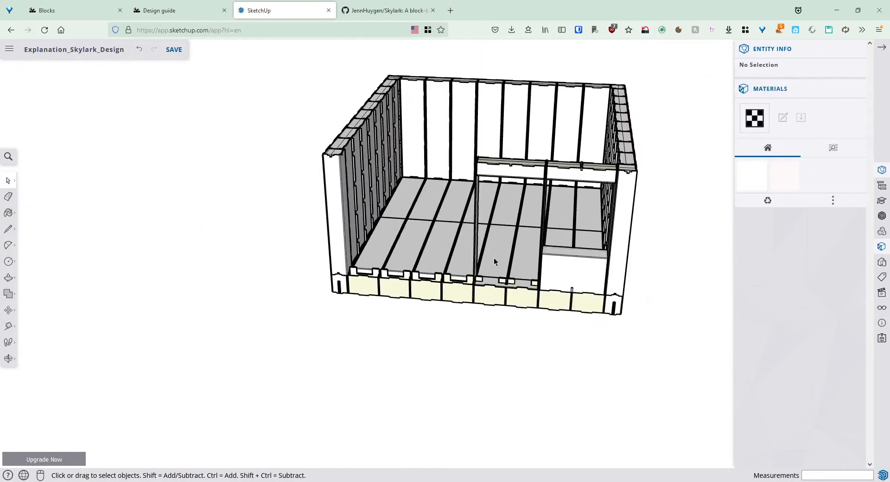
Copy a WALL-M block from the back wall onto the empty ground in front of the open side.
middle_drag(439, 187, 458, 162)
click(457, 158)
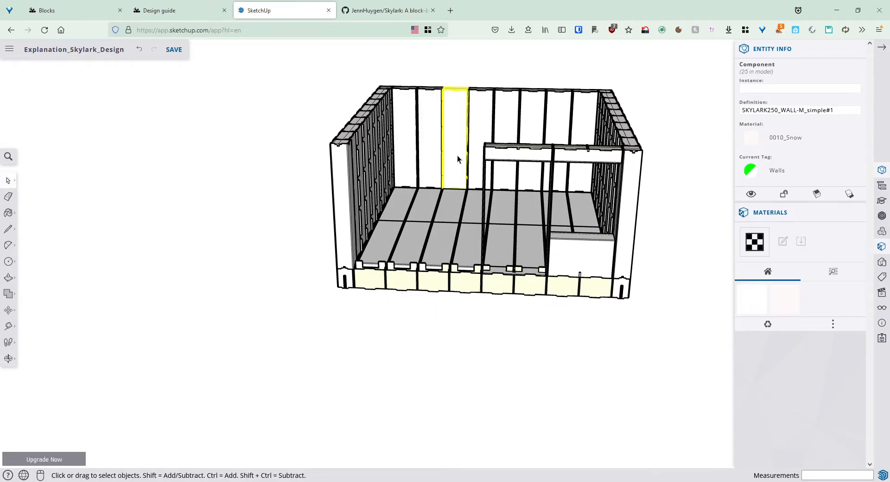
key(m)
key(ctrl)
click(457, 155)
click(403, 320)
key(space)
click(461, 340)
Rotate the WALL-M copy half a turn about a point on the ground beside it, and deselect it.
scroll(461, 340, up, 5)
click(354, 353)
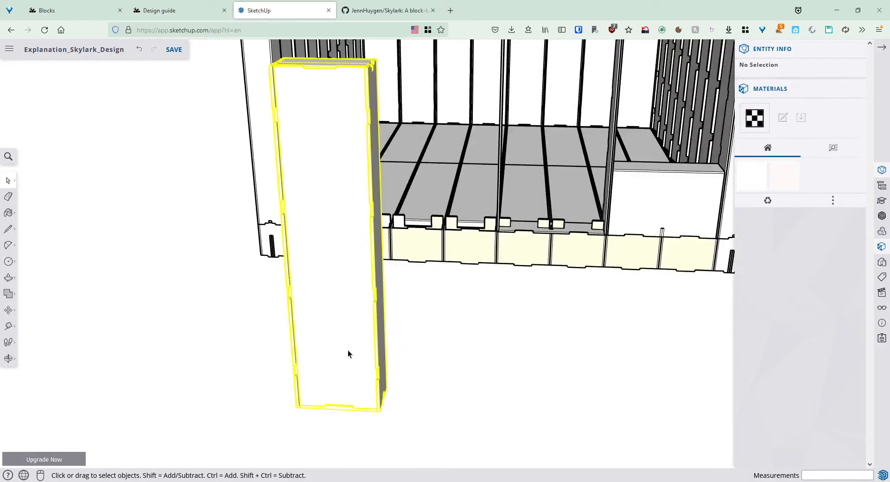
click(7, 309)
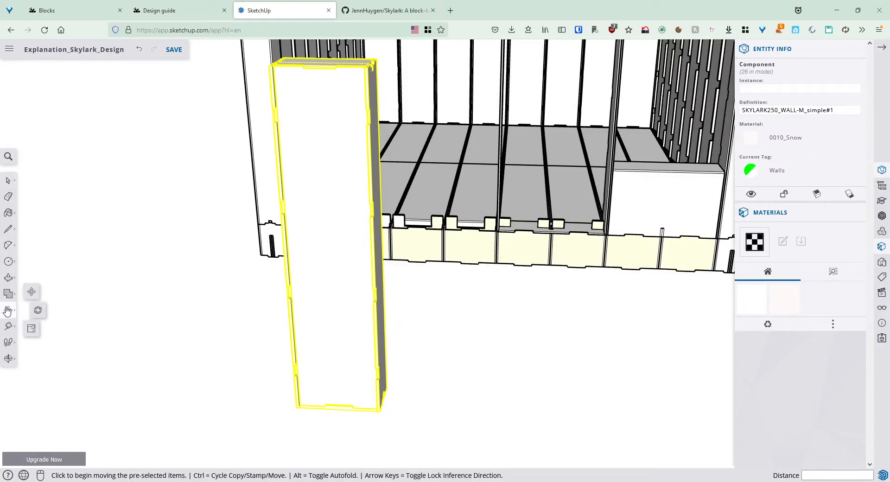
click(38, 311)
click(469, 355)
click(497, 355)
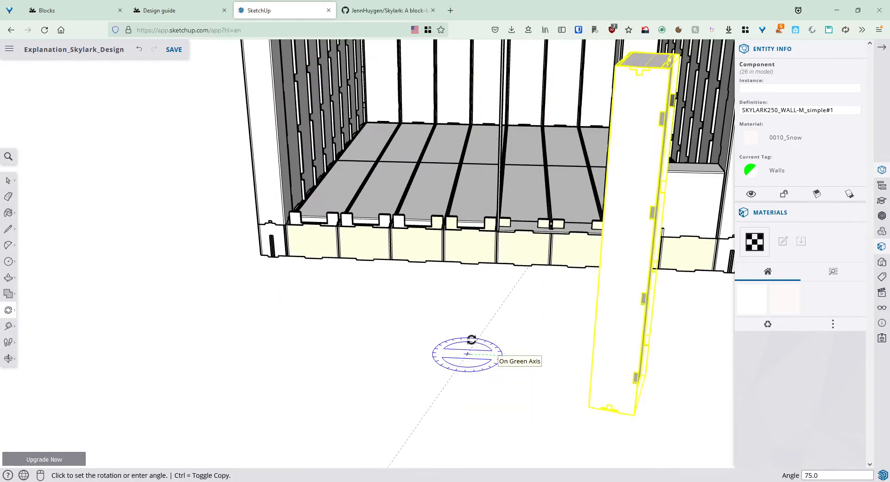
click(439, 351)
key(space)
click(560, 340)
Move the WALL-M copy by its lower corner onto the floor edge next to the DOOR-M1 block.
scroll(563, 285, up, 3)
click(576, 221)
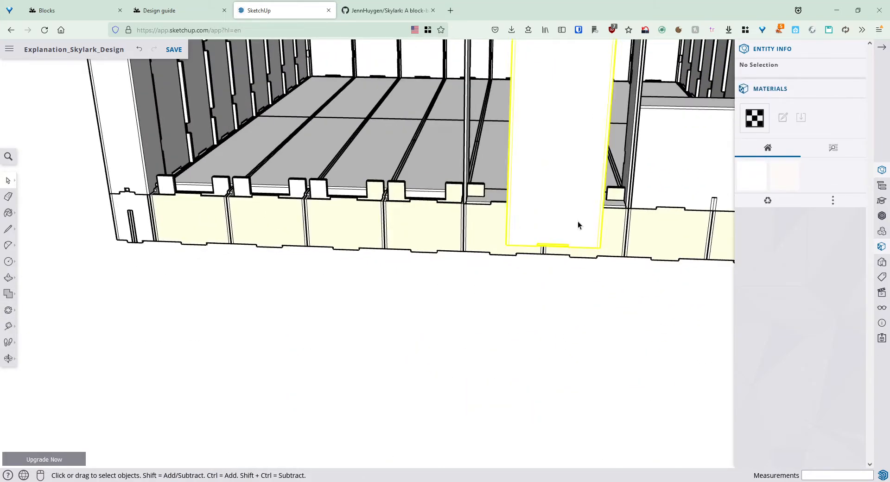
key(m)
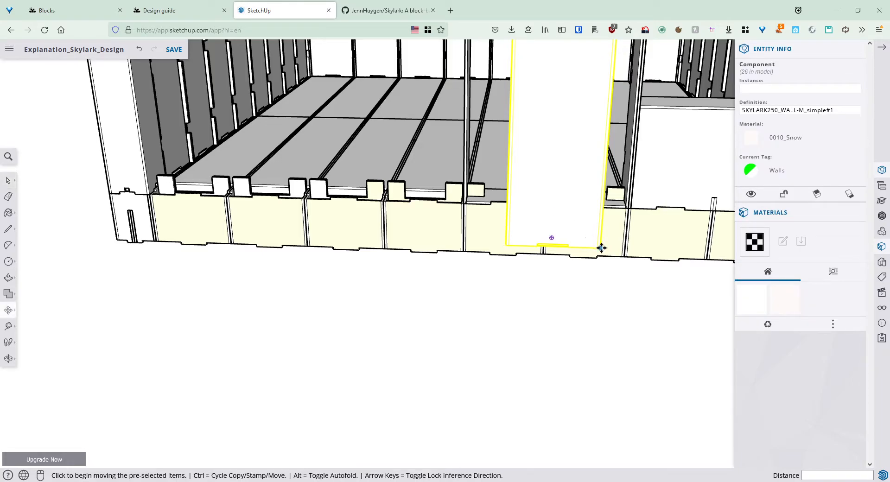
click(599, 247)
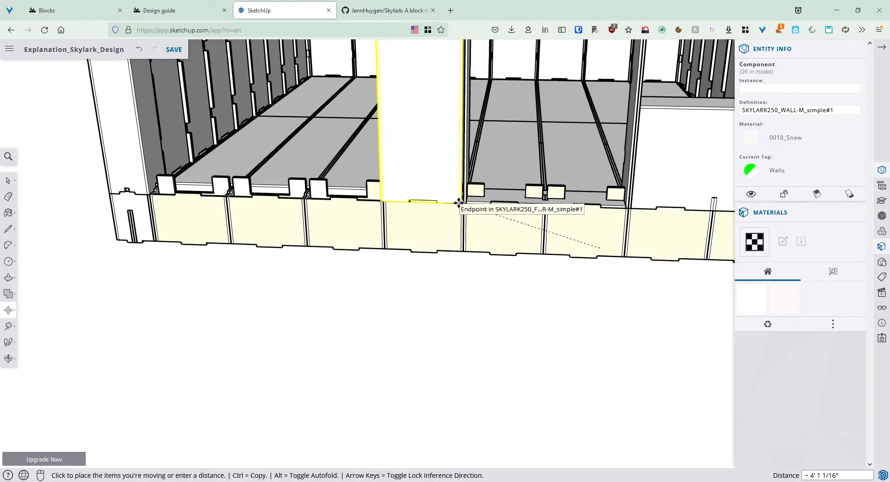
click(459, 203)
key(space)
Nudge the WALL-M block by its lower corner onto the floor block's endpoint so it sits flush with the DOOR-M1 block.
scroll(407, 204, up, 5)
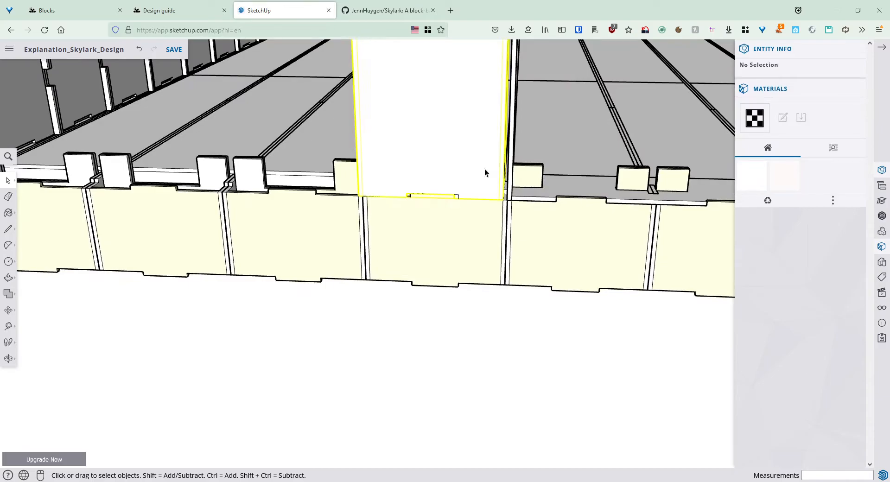
click(484, 171)
key(m)
click(506, 200)
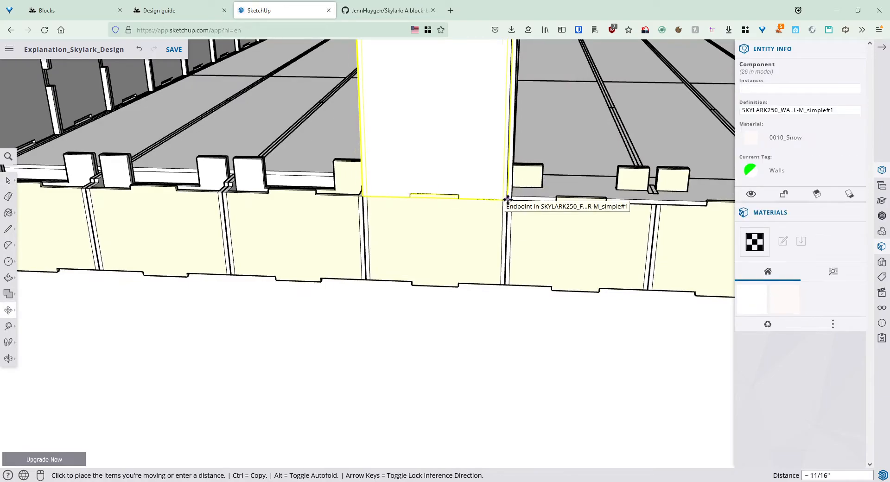
scroll(507, 200, up, 3)
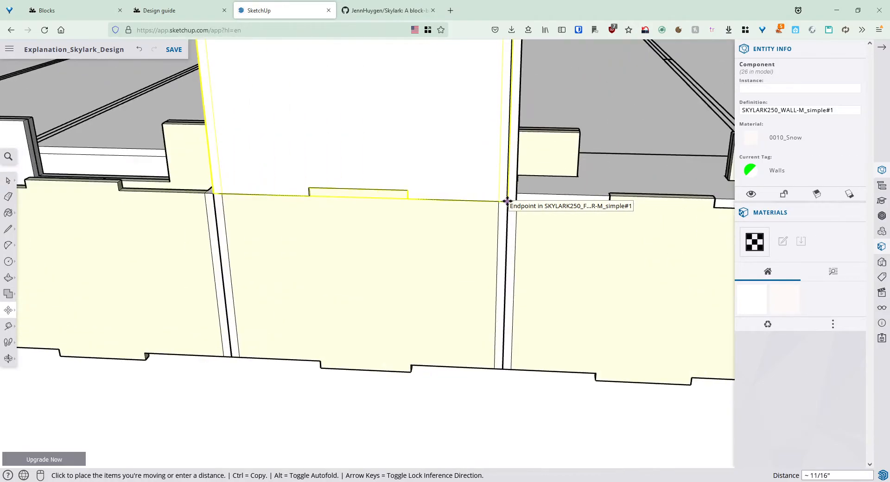
click(508, 201)
key(space)
Copy the WALL-M block one block width along the floor edge and repeat it for three copies up to the corner post.
scroll(376, 347, down, 7)
middle_drag(336, 380, 378, 351)
key(m)
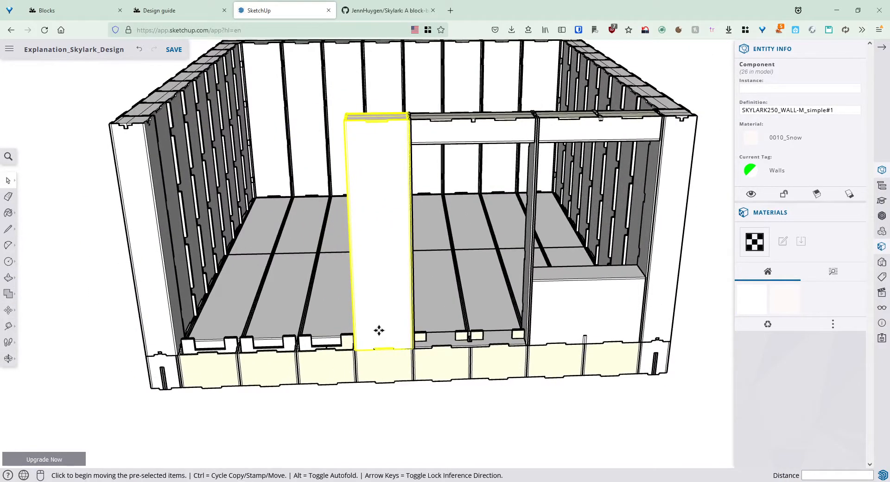
key(ctrl)
click(411, 348)
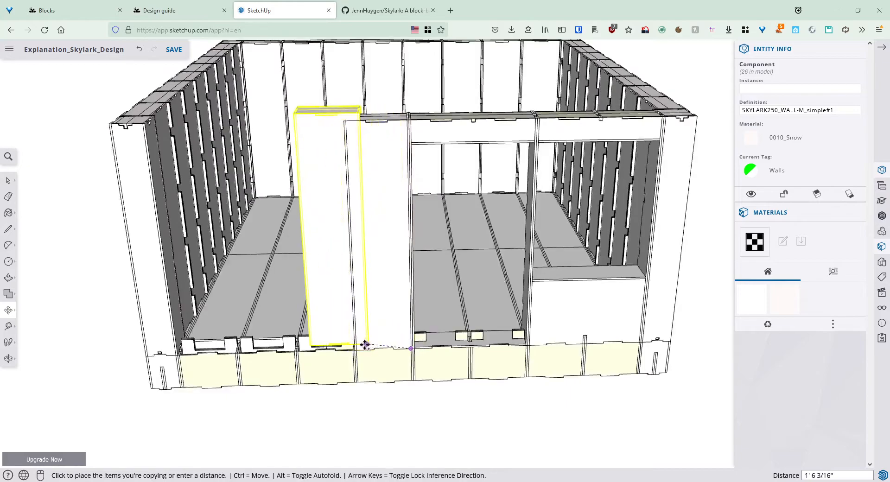
click(352, 347)
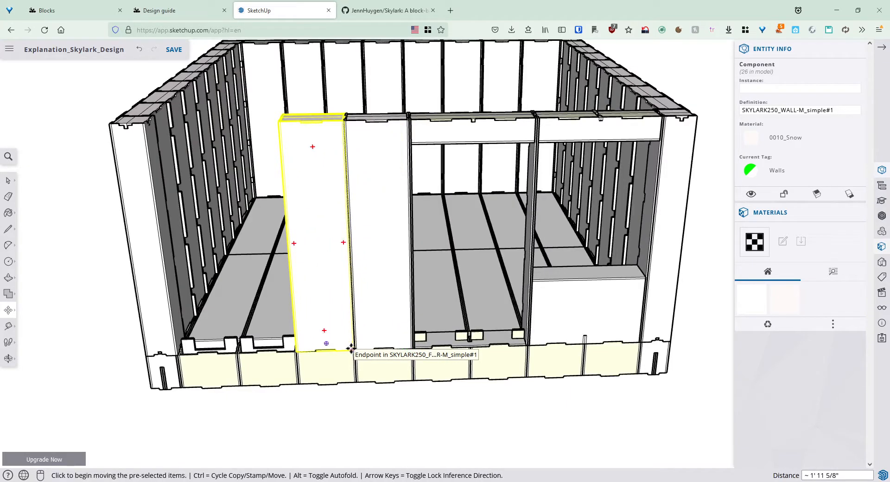
key(Return)
key(space)
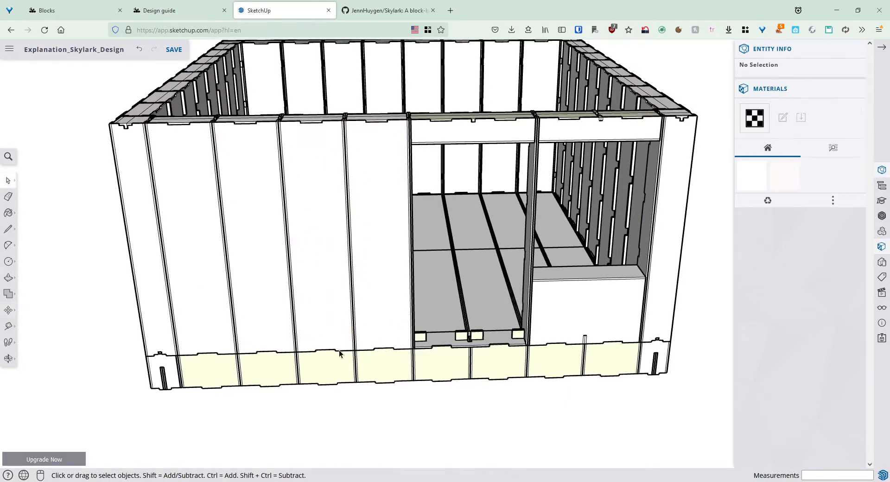
Examine the fully walled building from all sides, including the door and window openings.
scroll(550, 306, down, 5)
middle_drag(549, 306, 81, 312)
scroll(421, 277, up, 3)
middle_drag(421, 277, 348, 256)
drag(549, 319, 744, 196)
drag(433, 282, 333, 226)
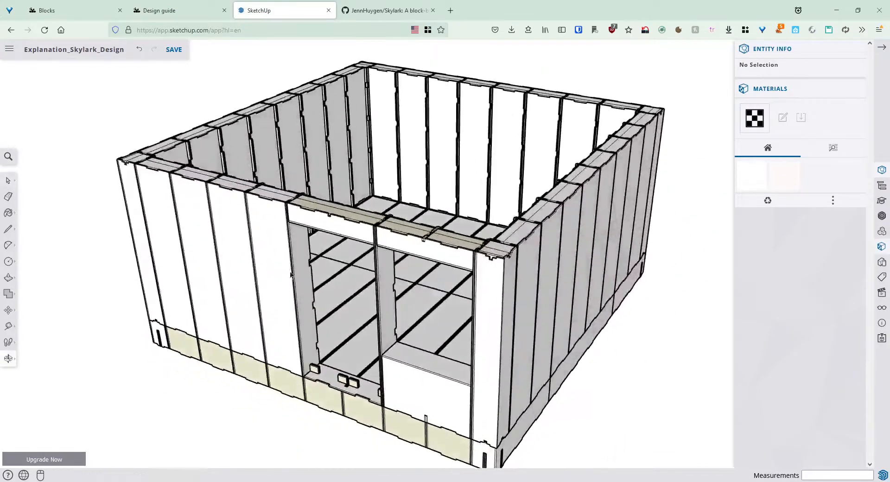
key(space)
middle_drag(344, 406, 364, 357)
scroll(374, 313, down, 3)
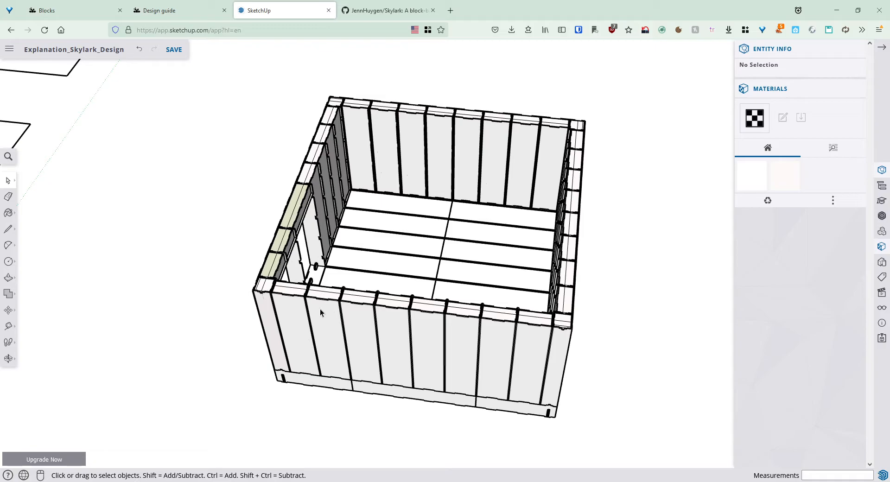
middle_drag(333, 346, 434, 291)
scroll(459, 366, up, 3)
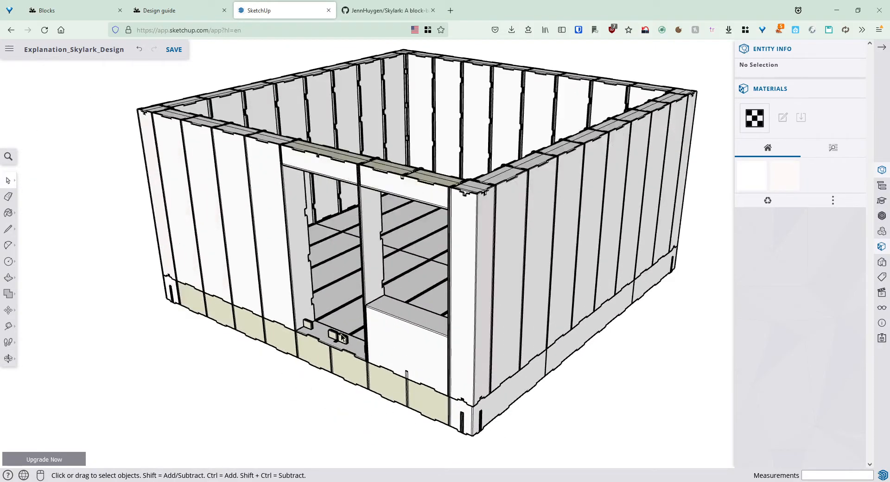
Select the group of raised floor tabs in the door opening to point it out, and deselect it.
click(337, 343)
click(341, 341)
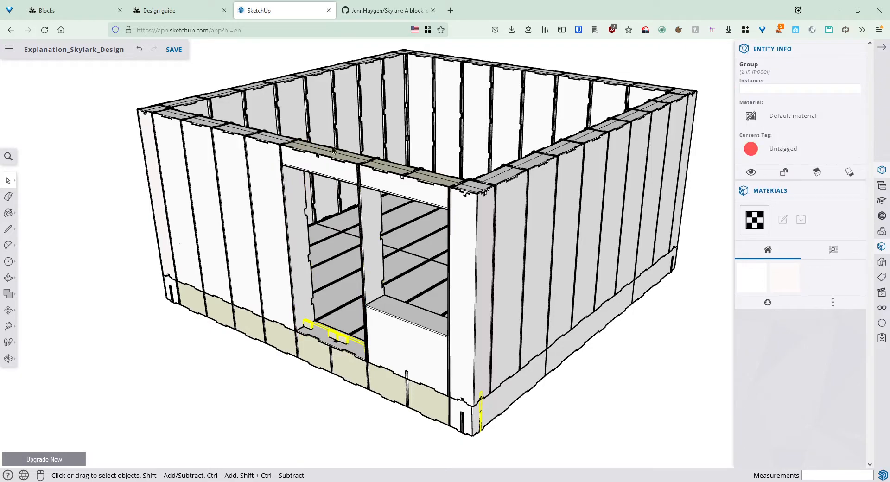
click(640, 365)
scroll(431, 301, down, 3)
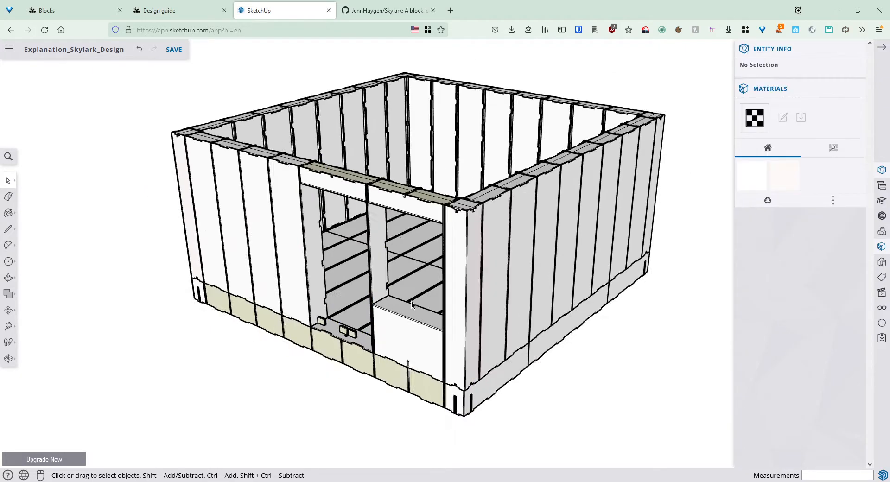
Copy the COMB-B/END-Y1 piece from the laid-out combs onto the empty ground beside the walled building.
middle_drag(463, 348, 529, 358)
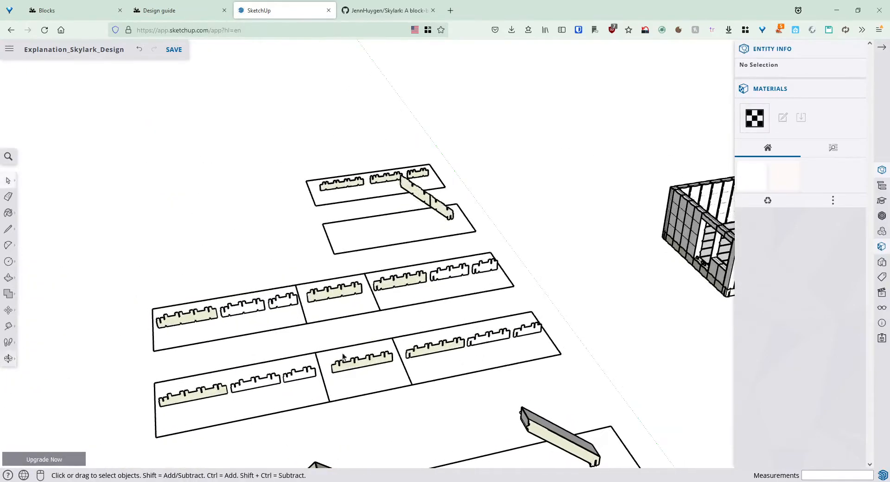
scroll(218, 338, up, 3)
scroll(395, 310, up, 3)
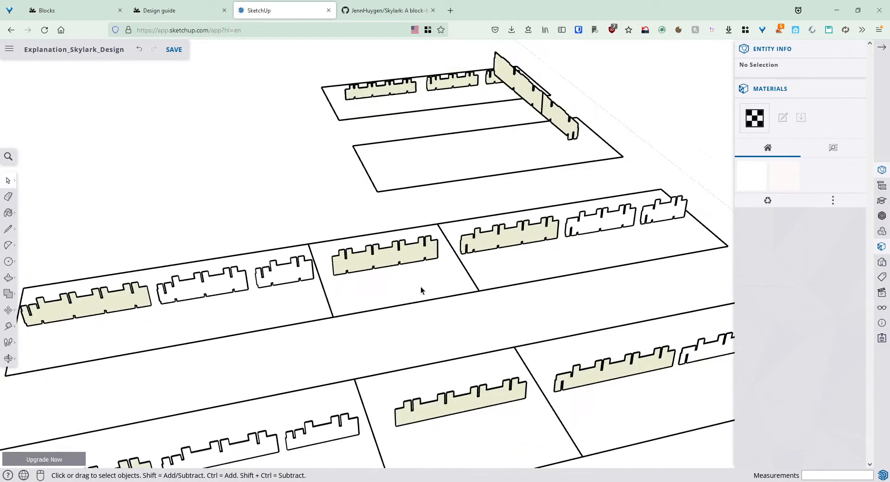
click(504, 245)
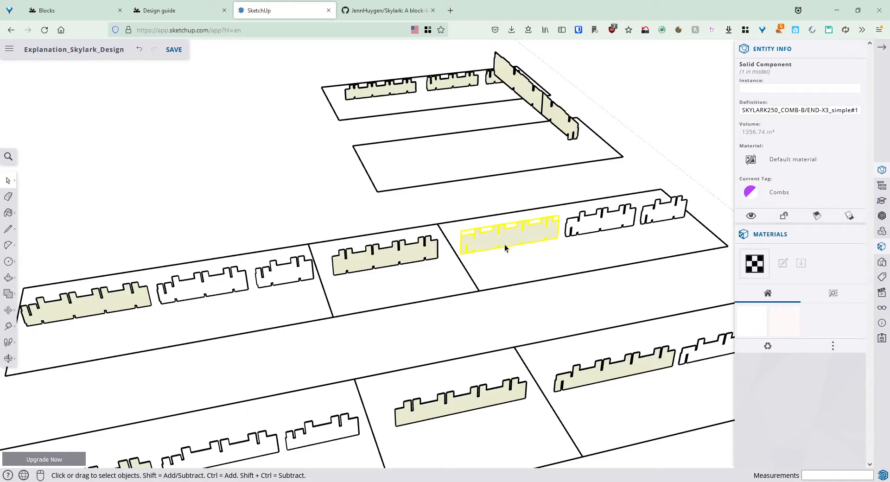
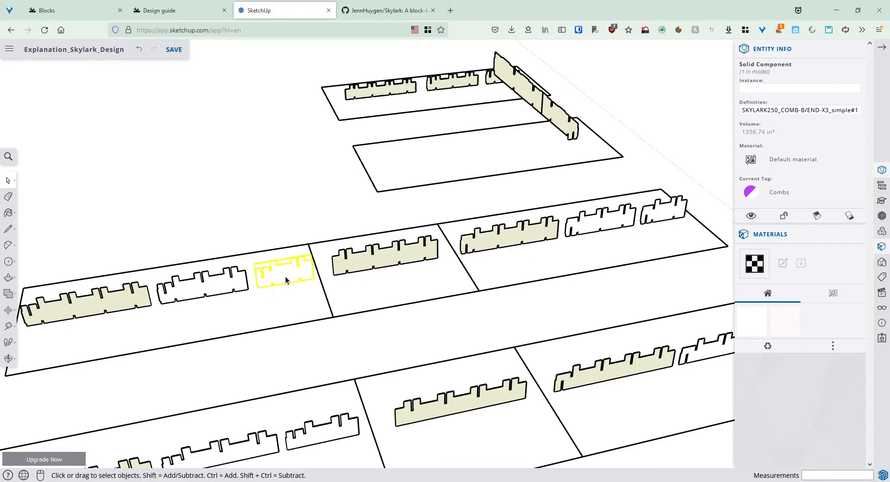
key(m)
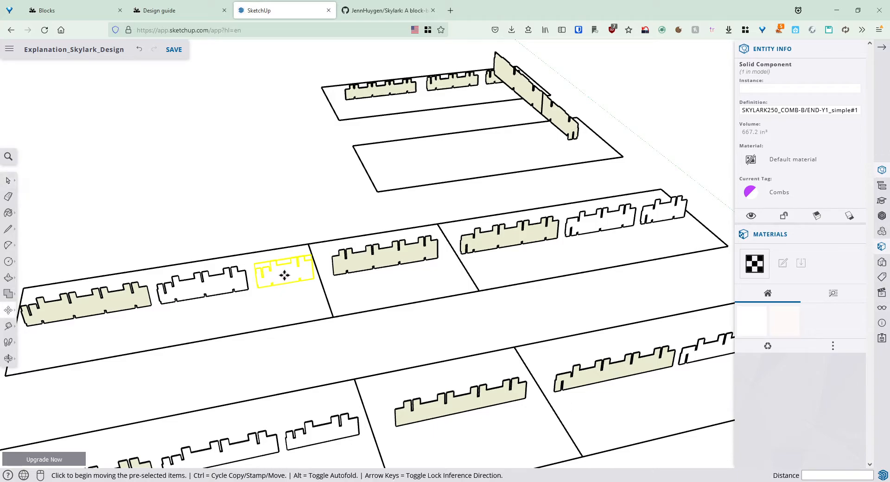
key(ctrl)
click(285, 276)
shift+middle_drag(652, 186, 191, 288)
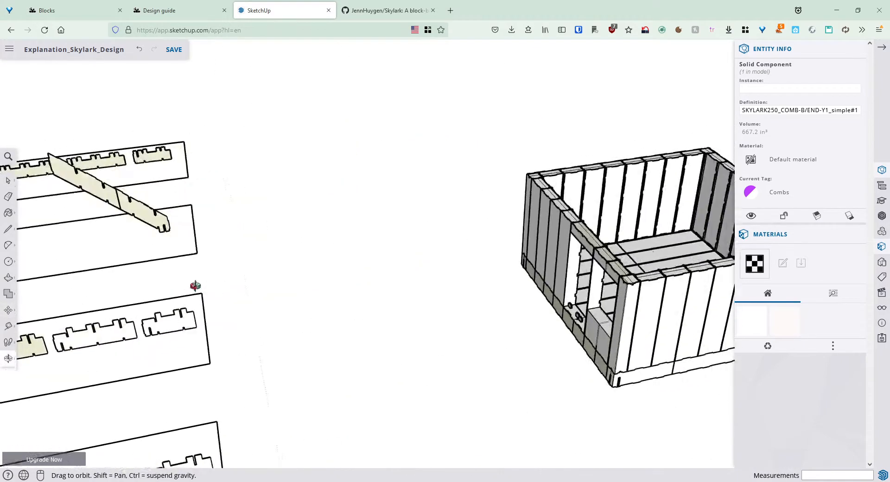
click(465, 278)
key(space)
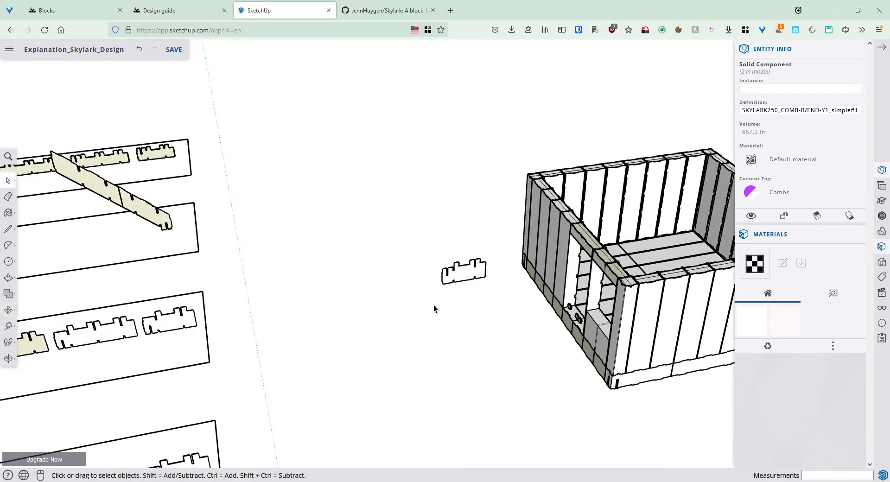
Copy the COMB-B/END-Y2 piece from the laid-out combs to the ground beside the END-Y1 copy near the building.
click(432, 307)
shift+middle_drag(137, 338, 234, 352)
click(200, 349)
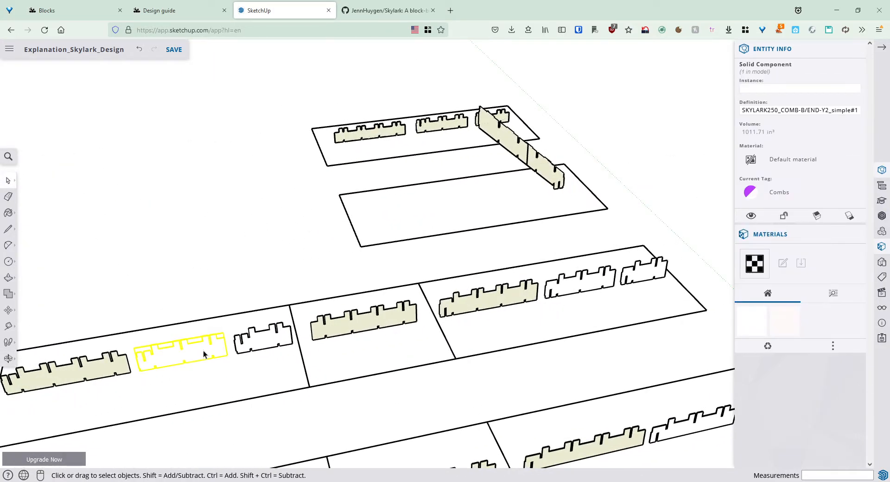
key(m)
key(ctrl)
click(199, 351)
middle_drag(644, 293, 408, 300)
click(596, 296)
key(space)
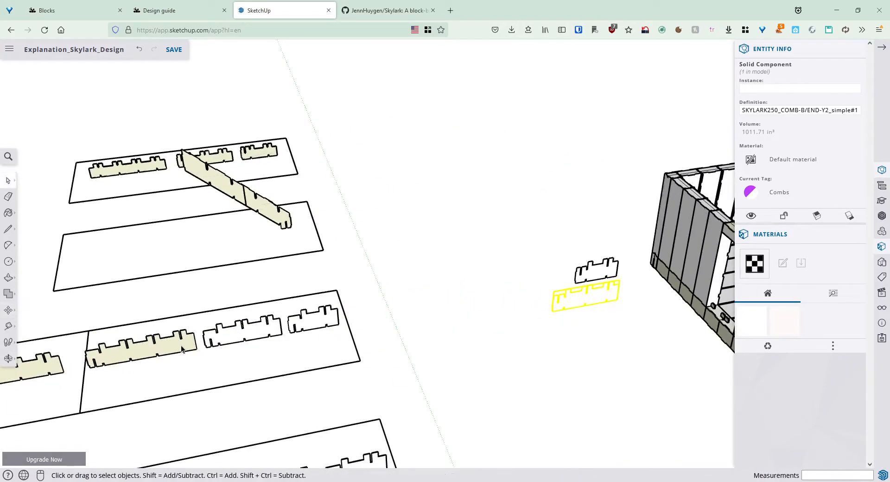
Copy the COMB-B/MID-1 piece from the laid-out combs to the ground in front of the END-Y2 copy.
click(43, 366)
key(m)
key(ctrl)
click(38, 369)
click(590, 330)
key(space)
click(590, 368)
Rotate the copied COMB-B/MID-1 piece 90 degrees on the ground plane so it runs parallel to the door wall.
scroll(591, 360, up, 3)
middle_drag(565, 326, 348, 305)
click(343, 310)
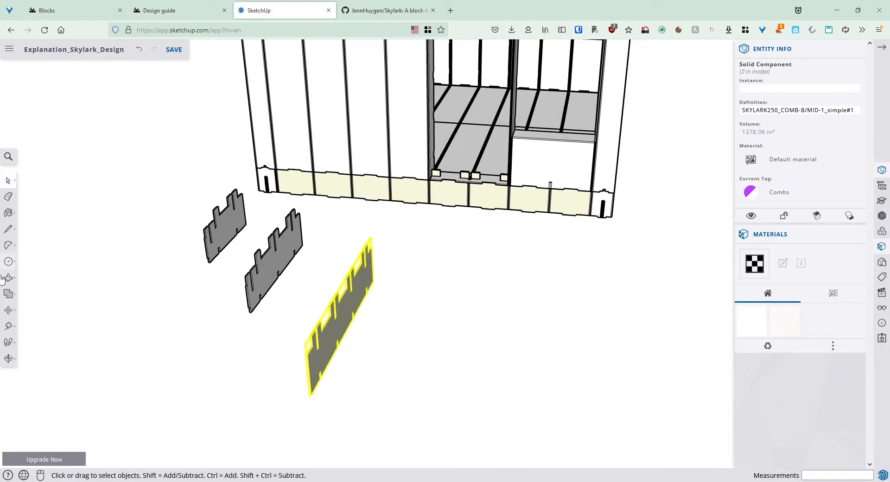
click(7, 311)
click(38, 311)
click(457, 304)
click(422, 305)
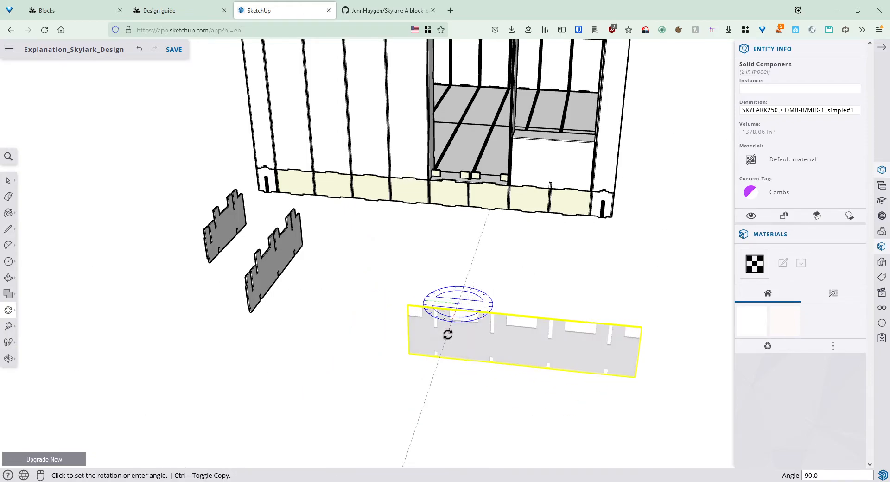
click(448, 334)
key(space)
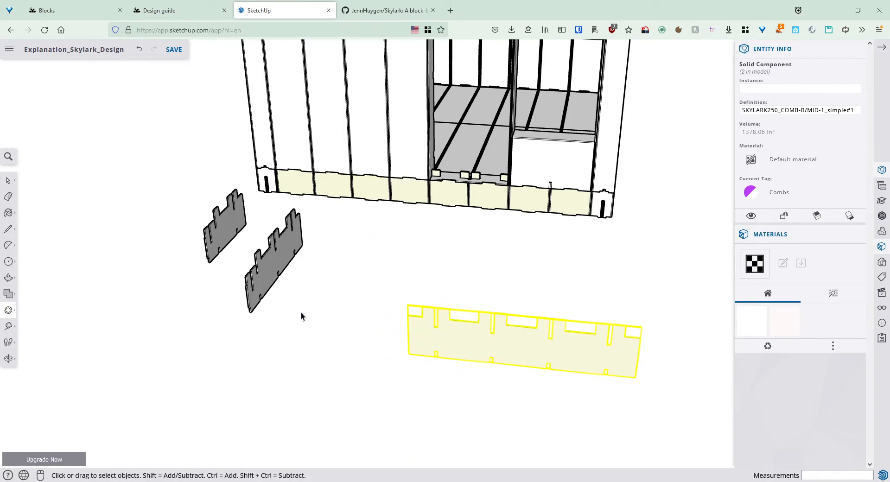
Rotate the copied COMB-B/END-Y2 piece 90 degrees so it runs parallel to the door wall.
click(252, 280)
key(m)
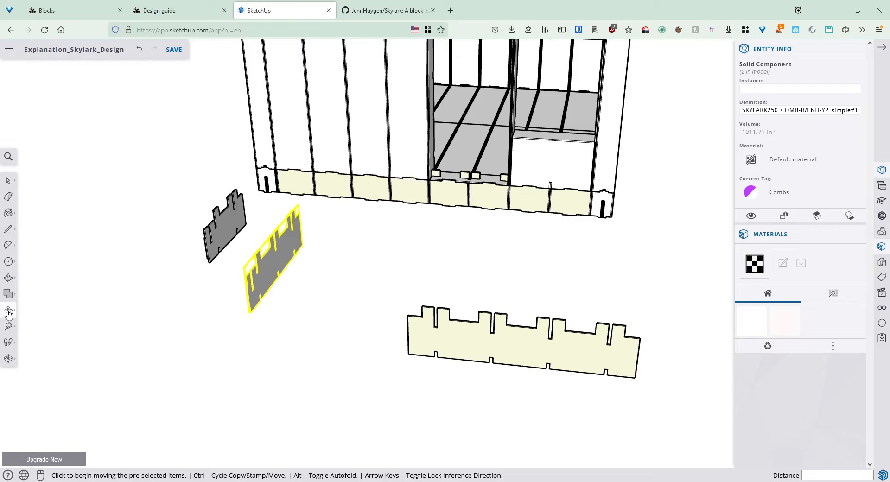
click(7, 311)
click(33, 310)
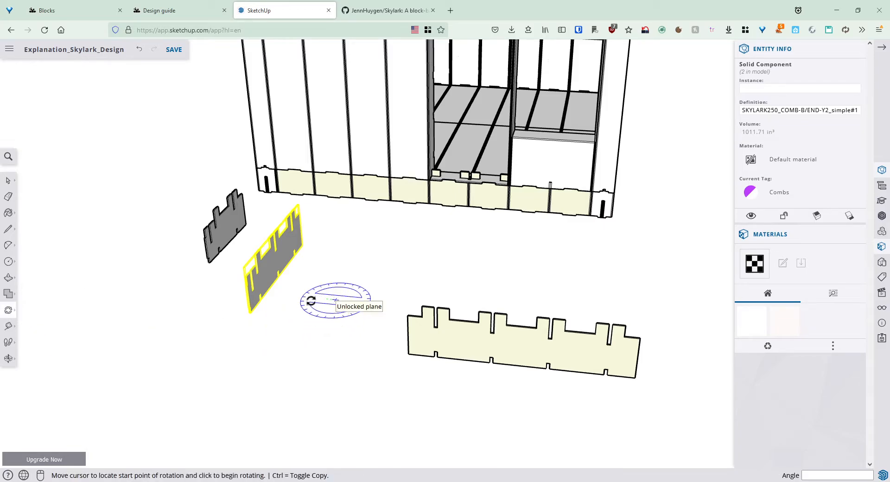
click(304, 300)
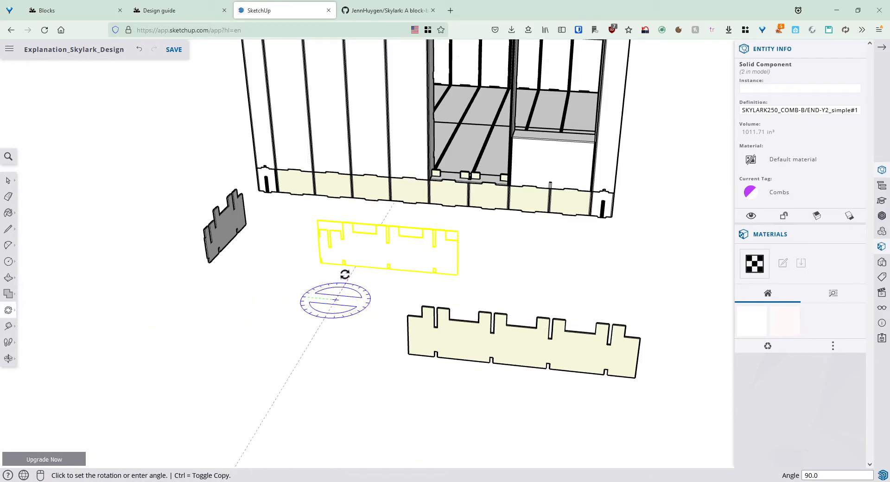
click(345, 274)
key(space)
click(324, 291)
Move the COMB-B/END-Y2 piece along the door wall towards the corner farthest from the window.
scroll(311, 279, up, 3)
middle_drag(311, 279, 393, 239)
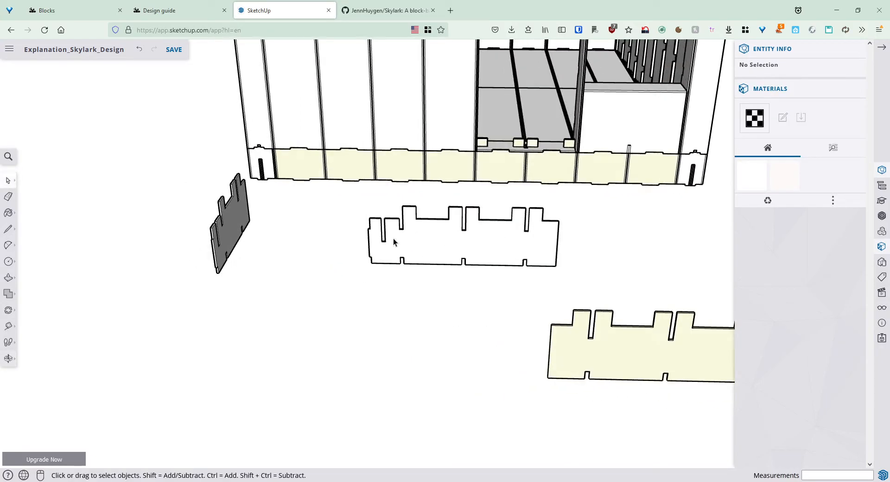
click(417, 244)
key(m)
click(360, 240)
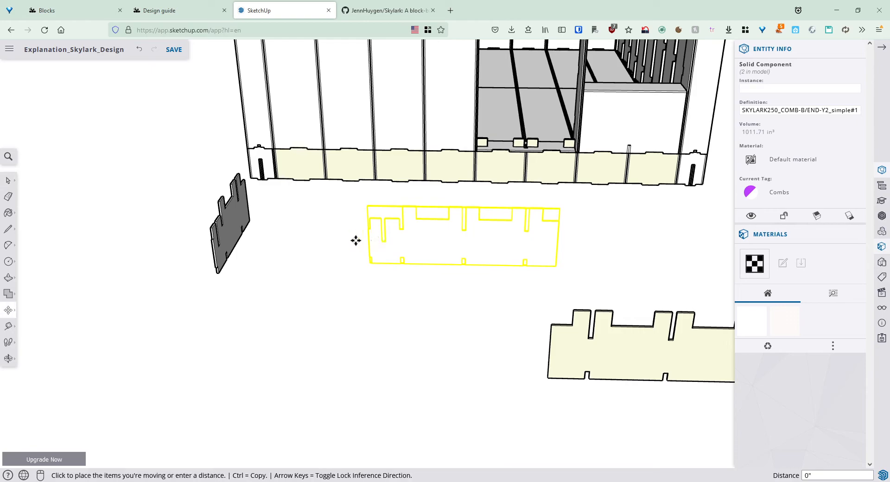
click(319, 240)
key(space)
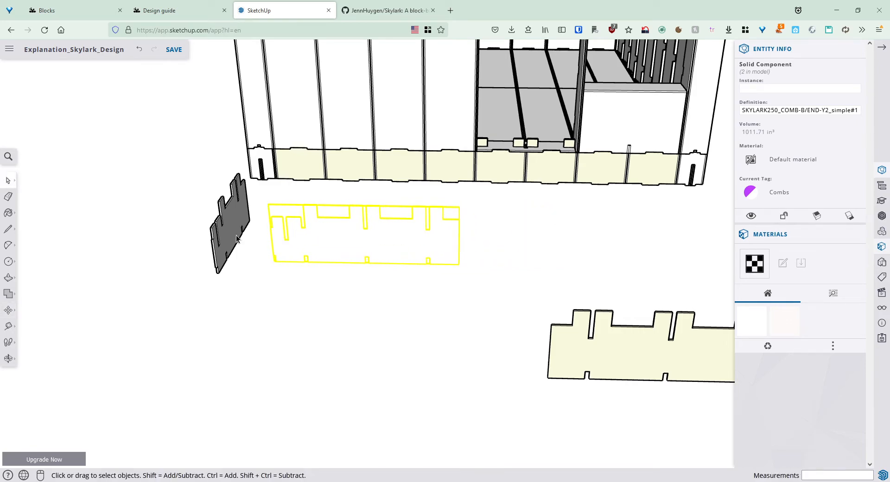
Rotate the copied COMB-B/END-Y1 piece on the ground plane so it runs parallel to the door wall.
click(220, 236)
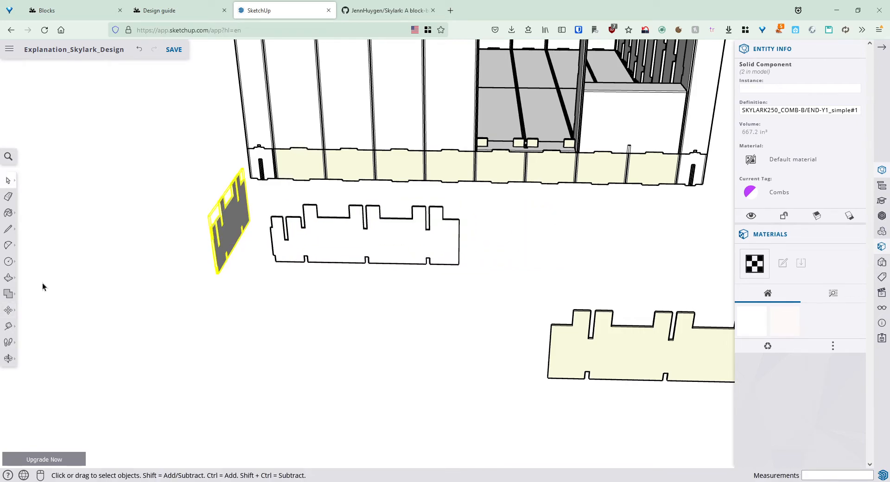
click(8, 310)
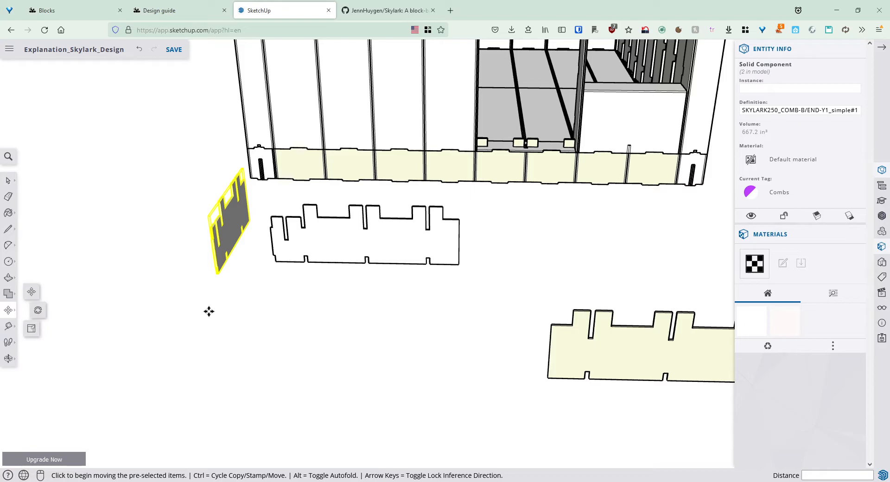
click(38, 311)
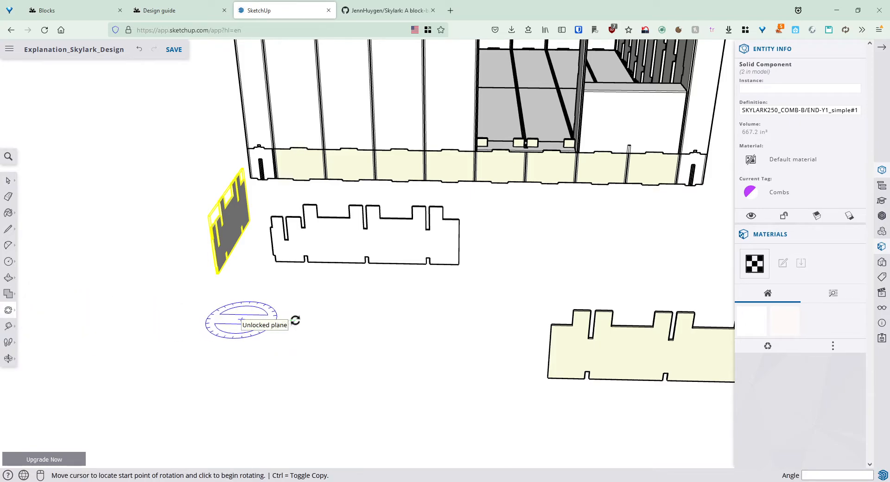
click(295, 320)
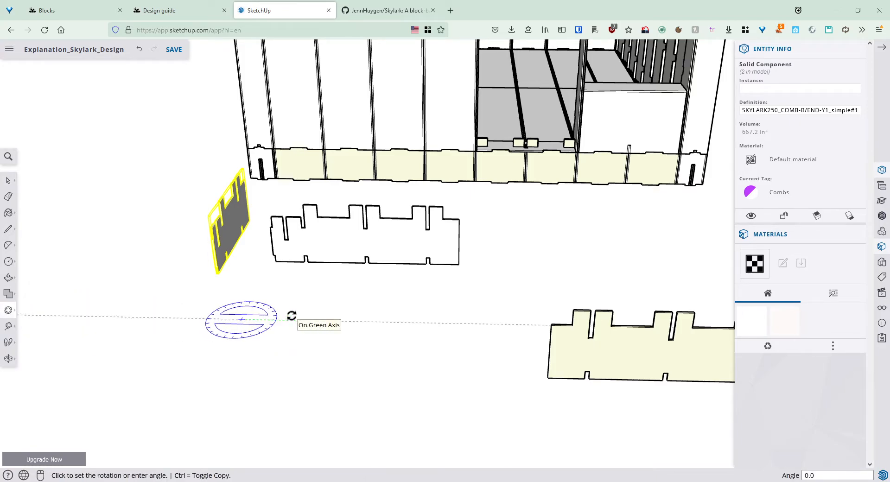
click(255, 284)
key(space)
Move the COMB-B/END-Y1 piece to the window end of the door wall, opposite the END-Y2 piece.
key(m)
click(66, 322)
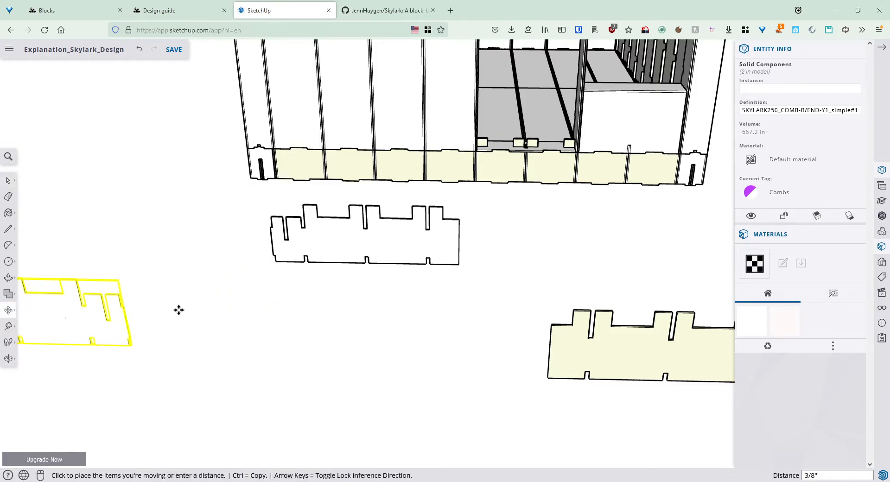
click(709, 229)
key(space)
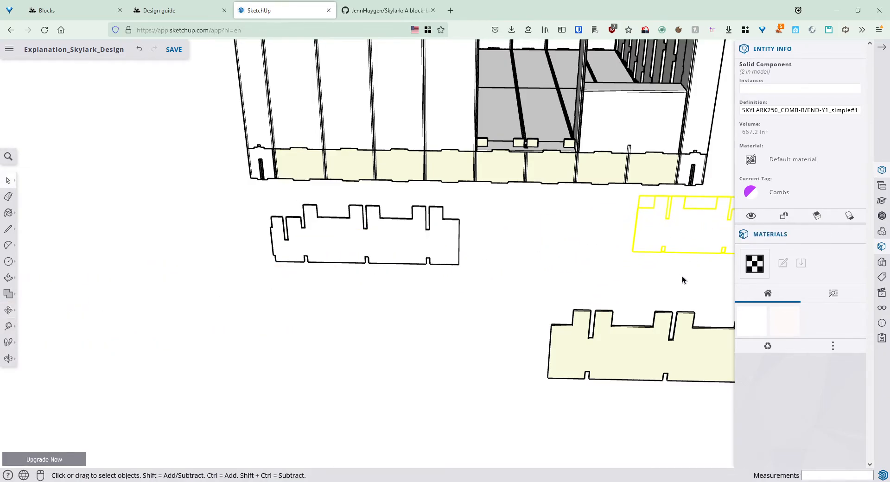
click(682, 276)
scroll(672, 258, up, 3)
shift+middle_drag(662, 257, 422, 255)
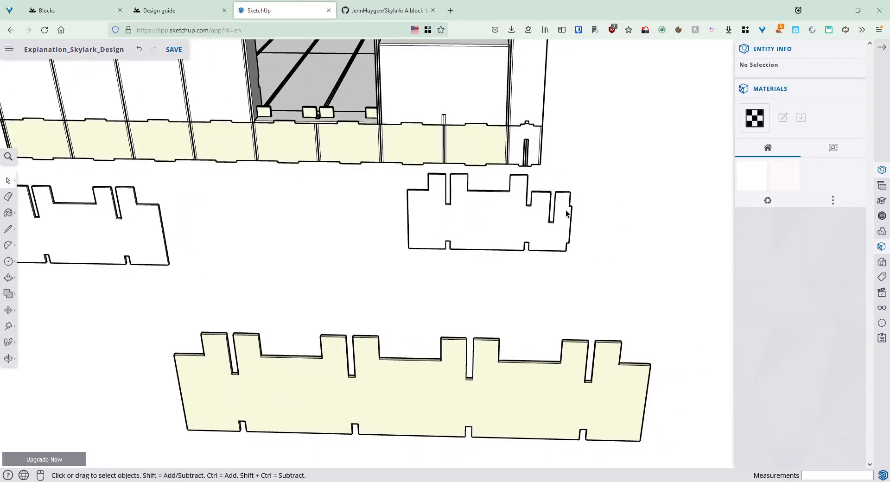
Move the COMB-B/MID-1 piece by its bottom corner onto the origin endpoint of END-Y1 so the two butt together.
scroll(404, 236, down, 3)
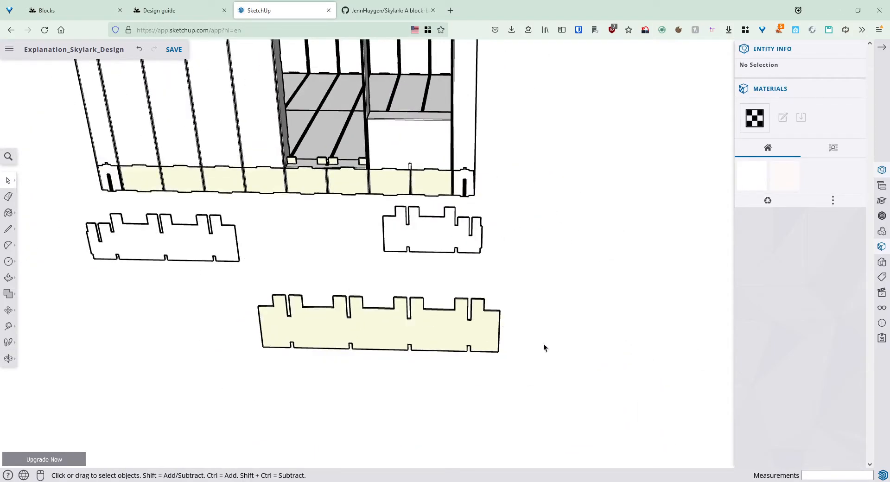
click(479, 336)
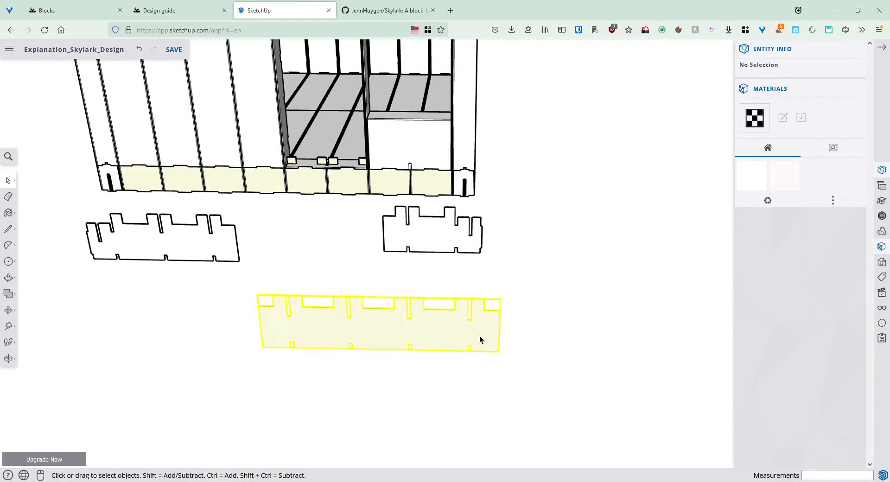
key(m)
click(499, 351)
scroll(380, 251, up, 5)
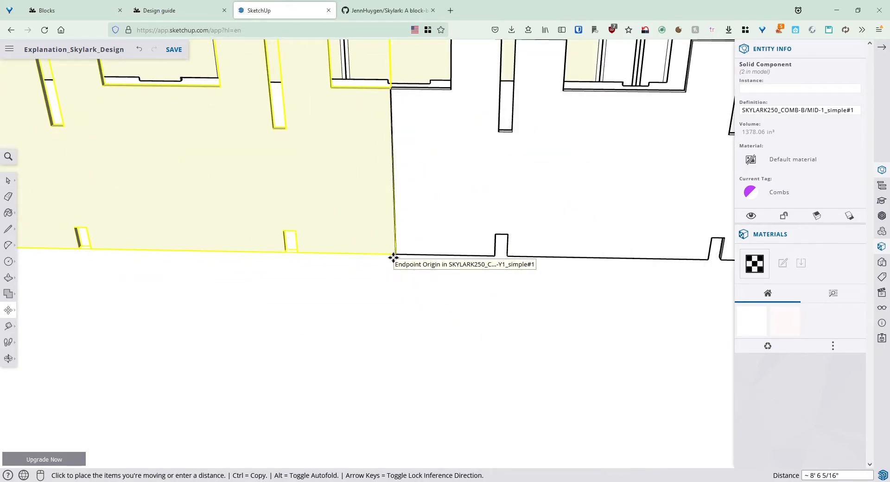
click(393, 258)
key(space)
click(371, 288)
Move the COMB-B/END-Y2 piece up against the free end of the MID-1 piece.
scroll(359, 288, down, 6)
shift+middle_drag(155, 278, 490, 307)
scroll(471, 352, up, 3)
click(465, 349)
key(m)
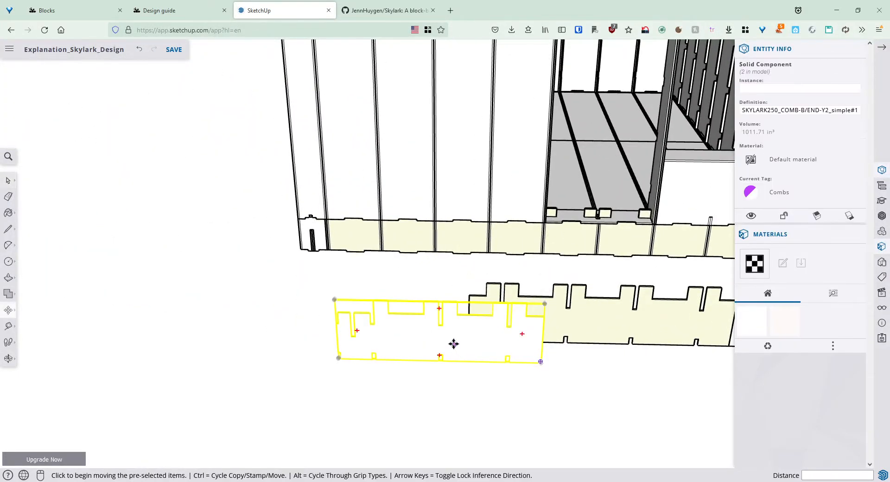
click(453, 343)
click(369, 310)
click(447, 328)
click(468, 339)
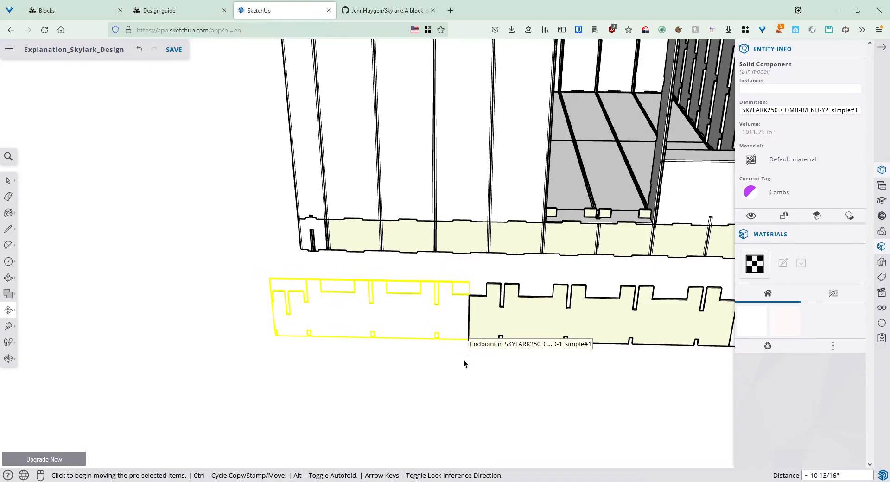
key(space)
click(458, 353)
Realign the COMB-B/END-Y2 piece by snapping its bottom corner to the origin endpoint of MID-1.
scroll(468, 334, up, 6)
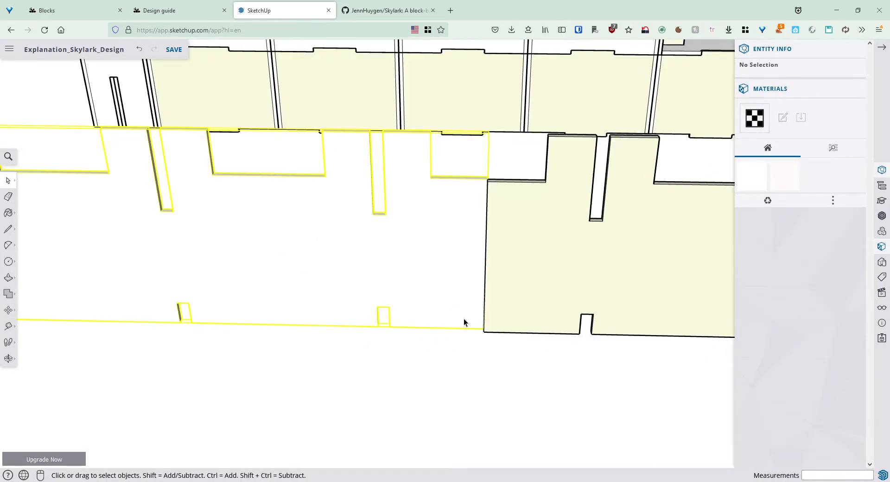
key(m)
click(465, 323)
click(448, 331)
click(442, 329)
click(483, 331)
key(space)
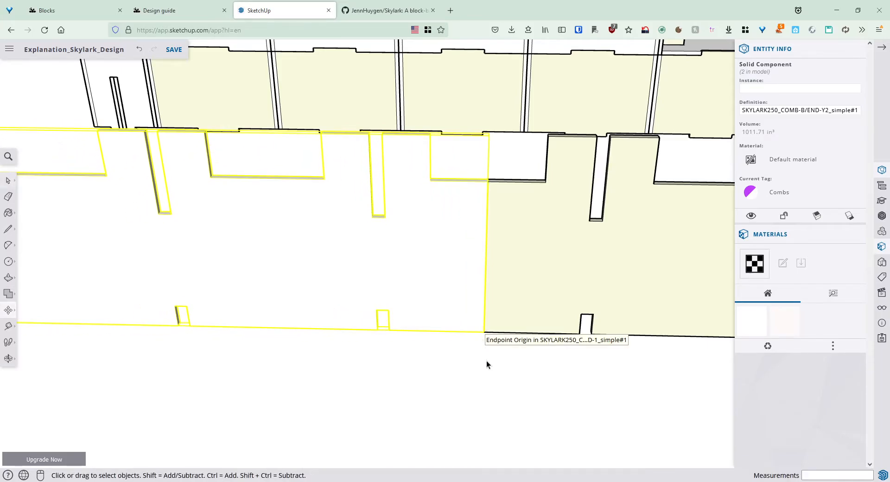
click(540, 374)
Copy the COMB-B/END-Y1 piece to the opposite end, between the assembled comb row and the door wall.
scroll(599, 348, down, 5)
shift+middle_drag(588, 332, 267, 300)
middle_drag(405, 312, 421, 344)
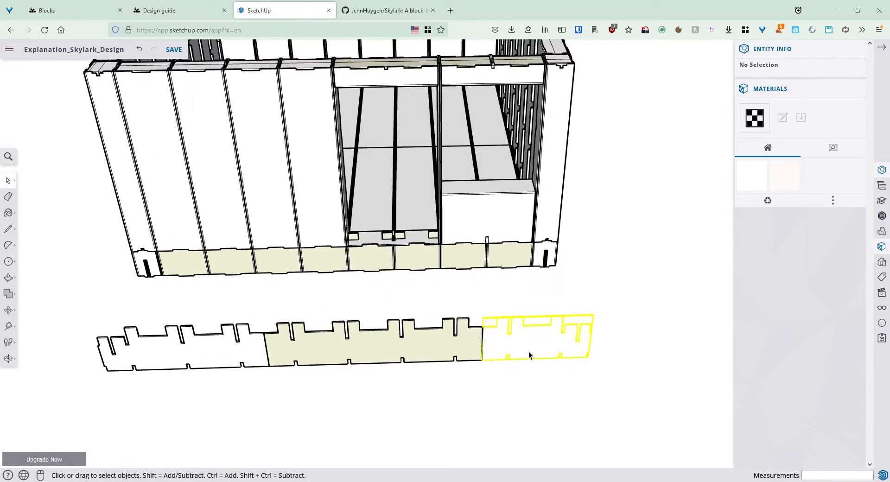
click(522, 355)
key(m)
key(ctrl)
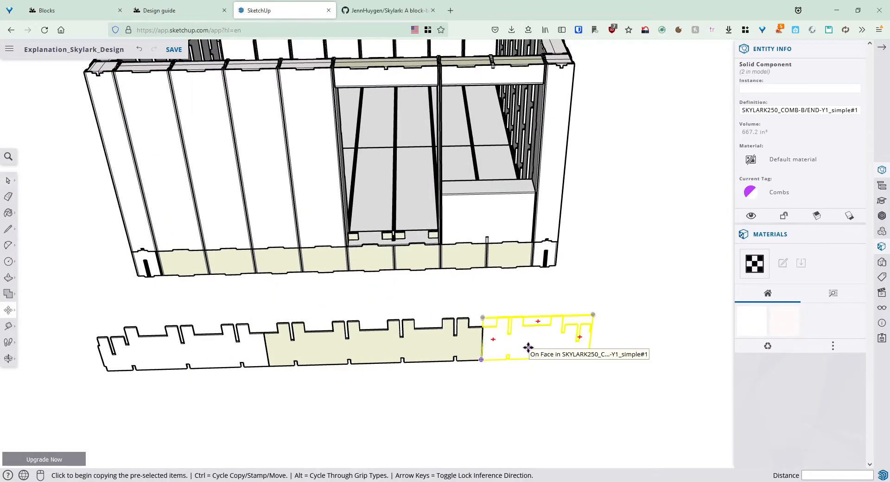
click(211, 323)
key(space)
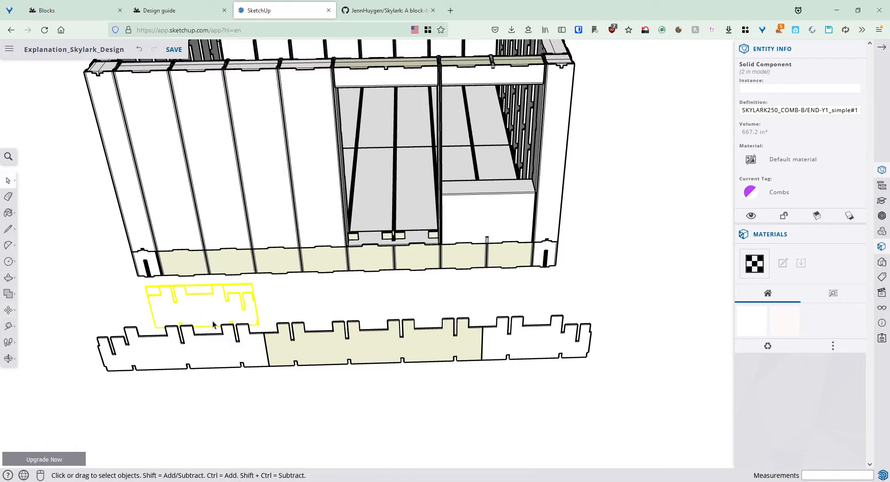
Copy the COMB-B/END-Y2 piece to the window end, between the assembled comb row and the door wall.
click(208, 347)
key(m)
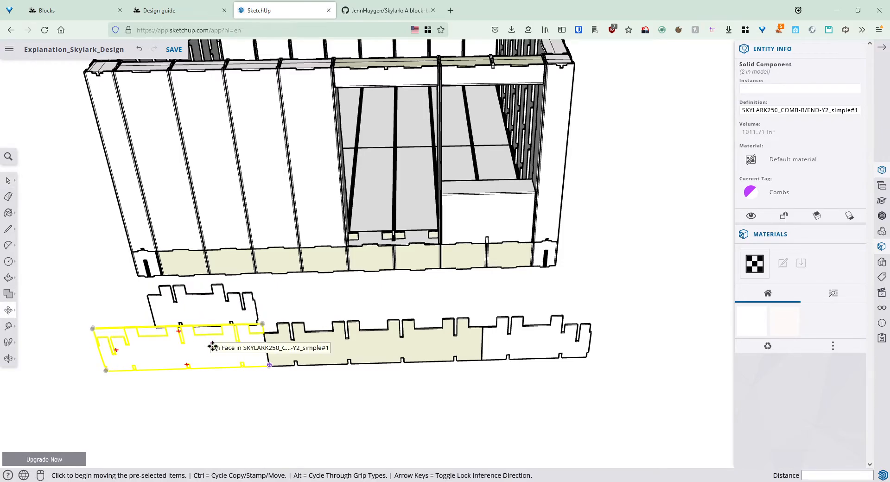
key(ctrl)
click(214, 343)
click(601, 304)
key(space)
Copy the COMB-B/MID-1 piece between the two new end pieces to start a second comb row.
click(380, 350)
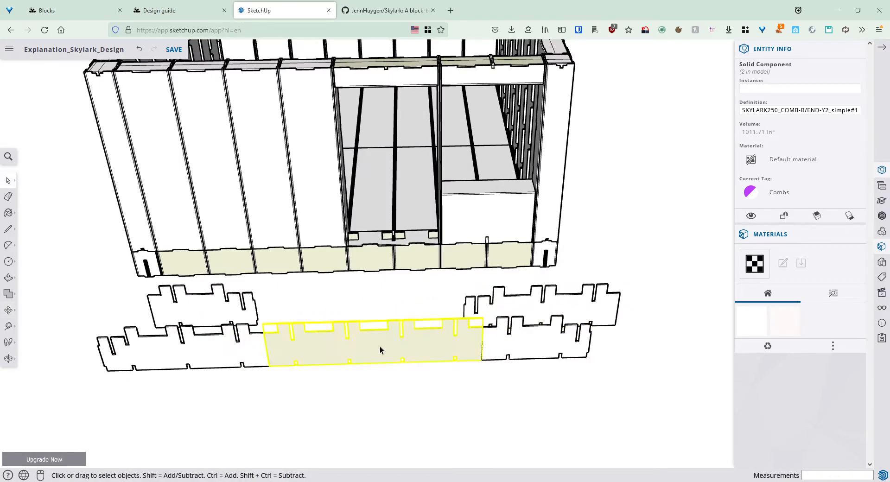
key(m)
click(379, 350)
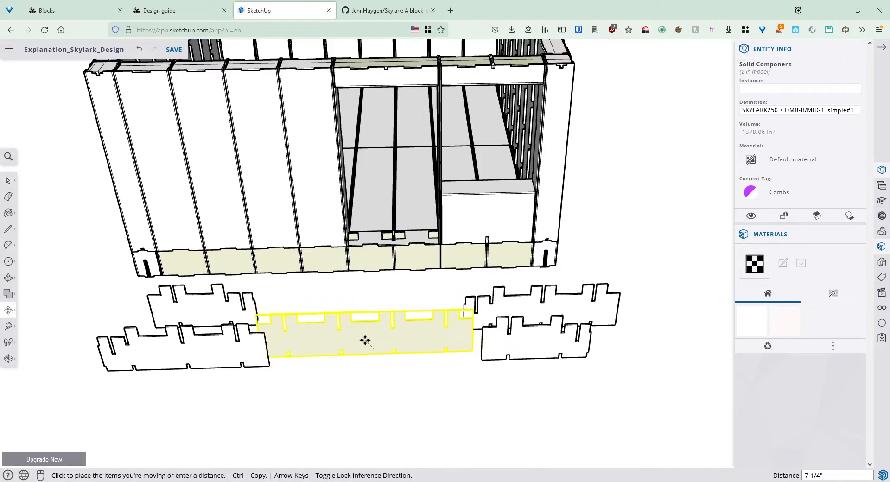
click(367, 343)
key(ctrl)
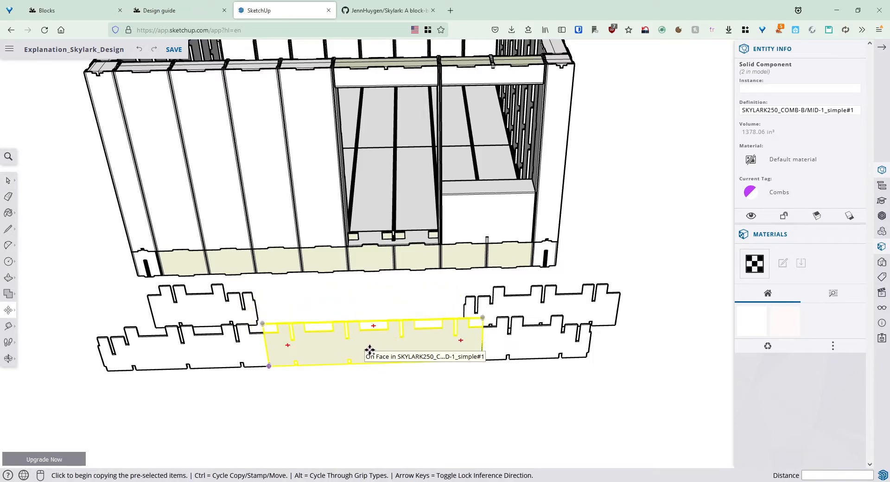
click(367, 348)
click(354, 313)
key(space)
Rotate the loose COMB-B/END-Y1 piece beside the second-row MID-1 half a turn about the vertical axis.
shift+middle_drag(152, 320, 377, 356)
click(385, 345)
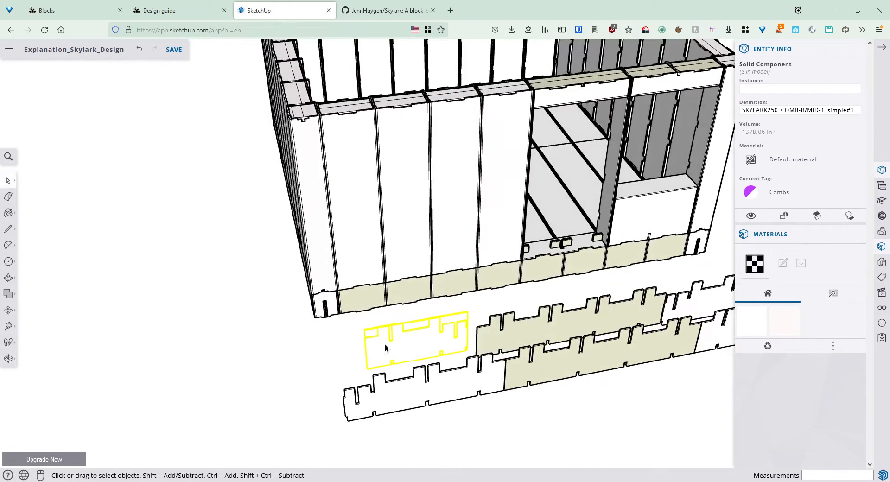
click(8, 312)
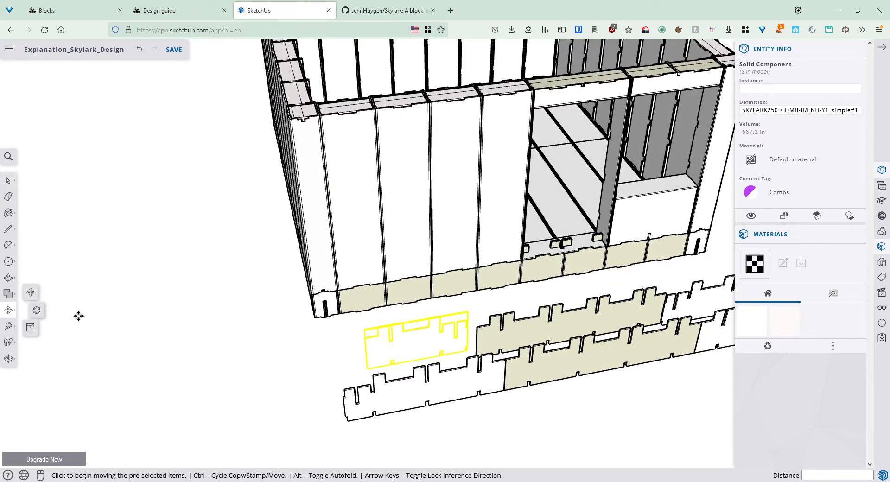
click(38, 312)
click(336, 362)
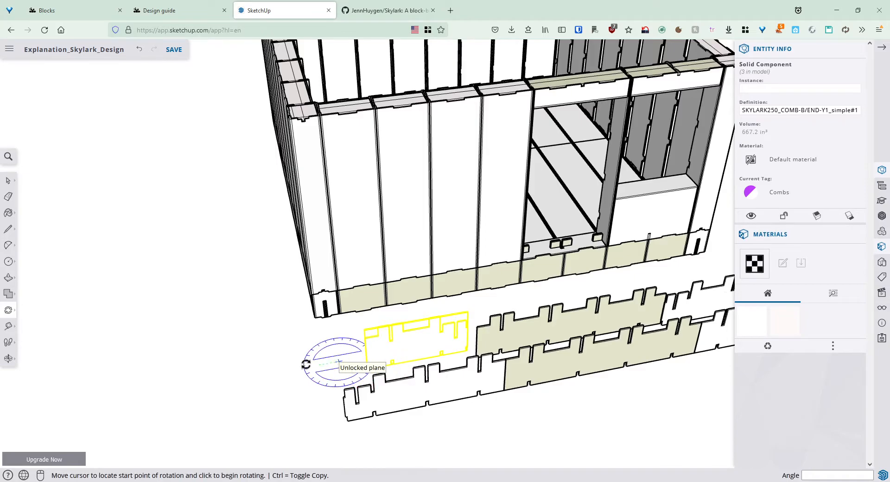
click(302, 365)
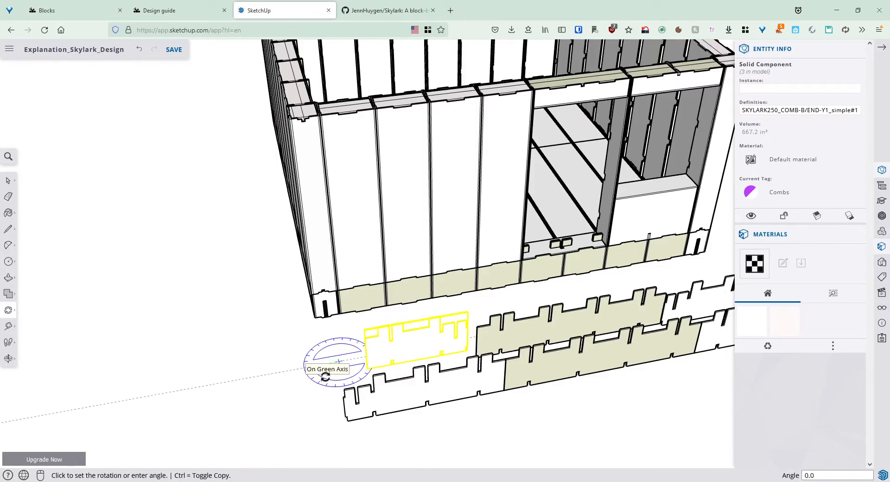
click(411, 347)
key(space)
click(200, 370)
Move the rotated COMB-B/END-Y1 piece by its lower notch corner flush against the end piece of the assembled comb row.
scroll(224, 351, up, 3)
middle_drag(235, 379, 400, 383)
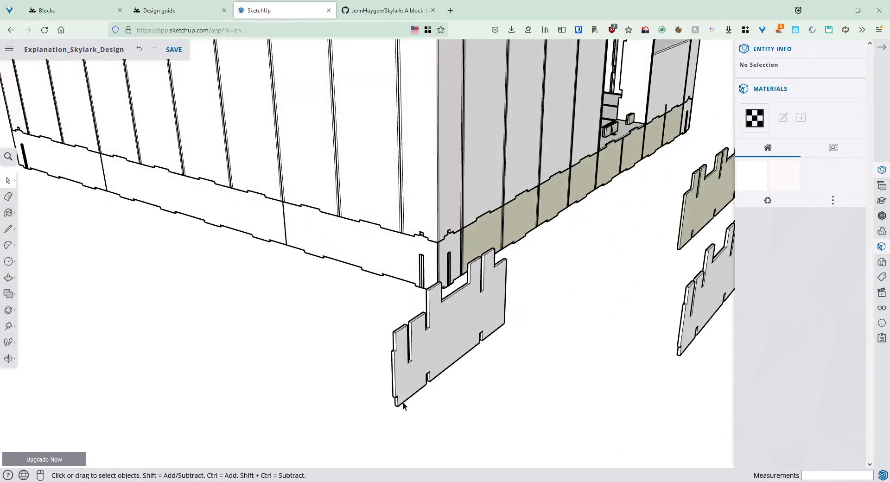
scroll(398, 404, up, 3)
key(m)
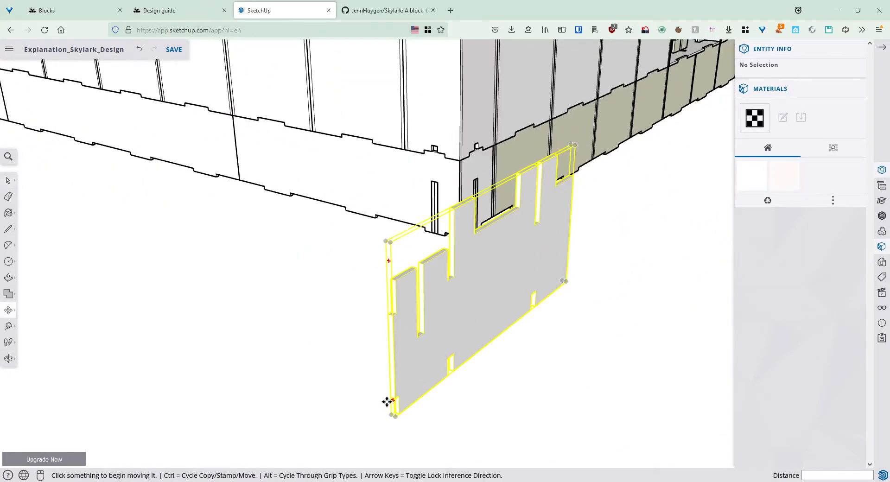
click(394, 399)
click(615, 336)
middle_drag(567, 323, 431, 318)
scroll(492, 288, up, 4)
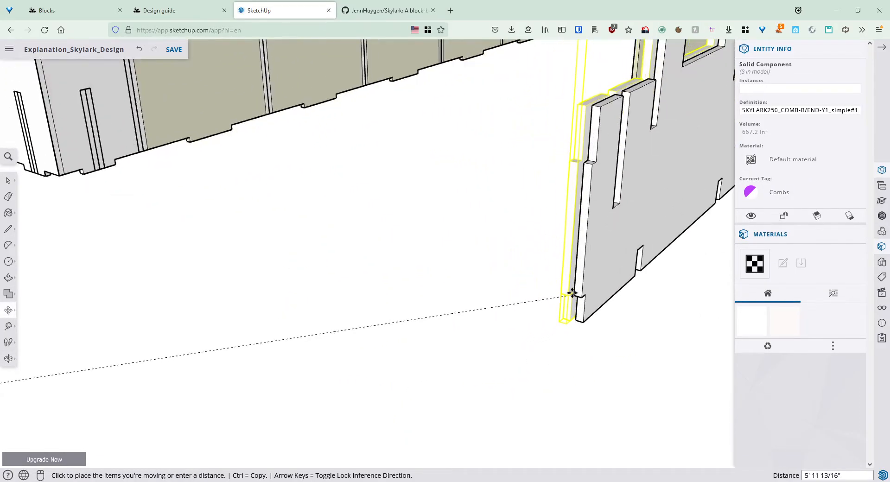
click(571, 294)
key(space)
click(554, 342)
Move the loose COMB-B/MID-1 piece by its bottom corner to meet the bottom corner of the relocated END-Y1 piece.
middle_drag(601, 312, 324, 307)
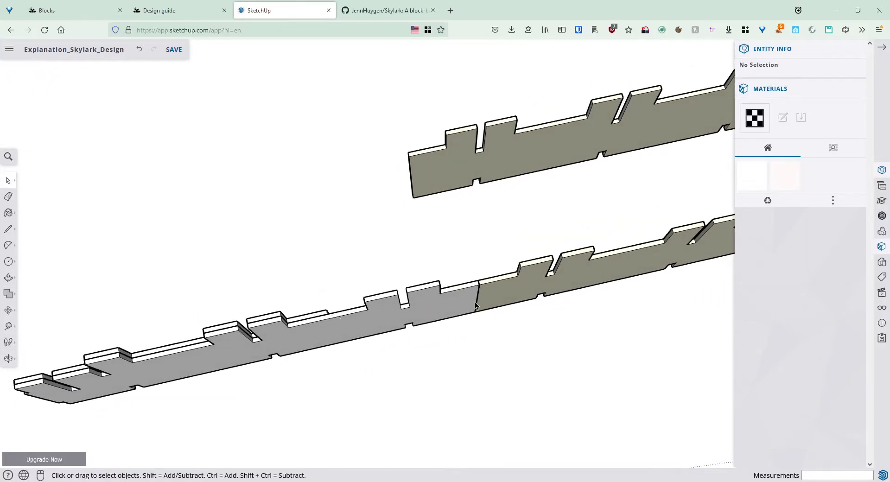
scroll(491, 294, down, 3)
middle_drag(493, 297, 289, 319)
middle_drag(145, 337, 675, 180)
middle_drag(657, 371, 545, 342)
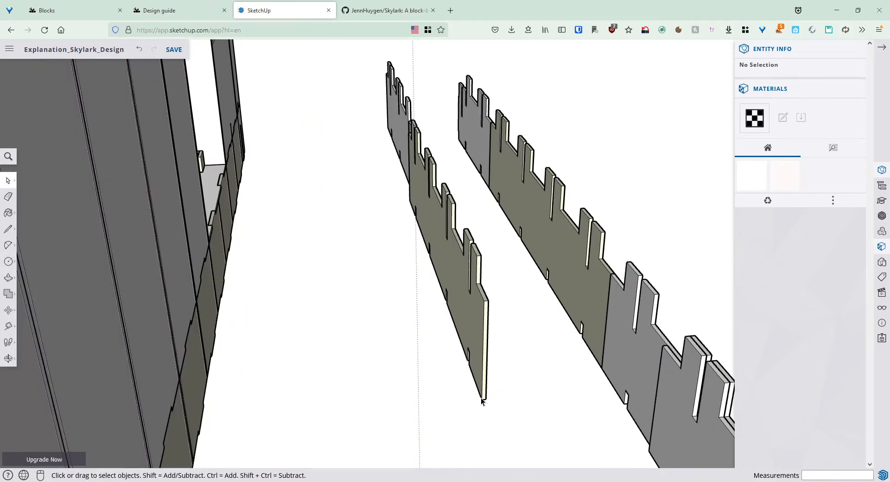
click(482, 399)
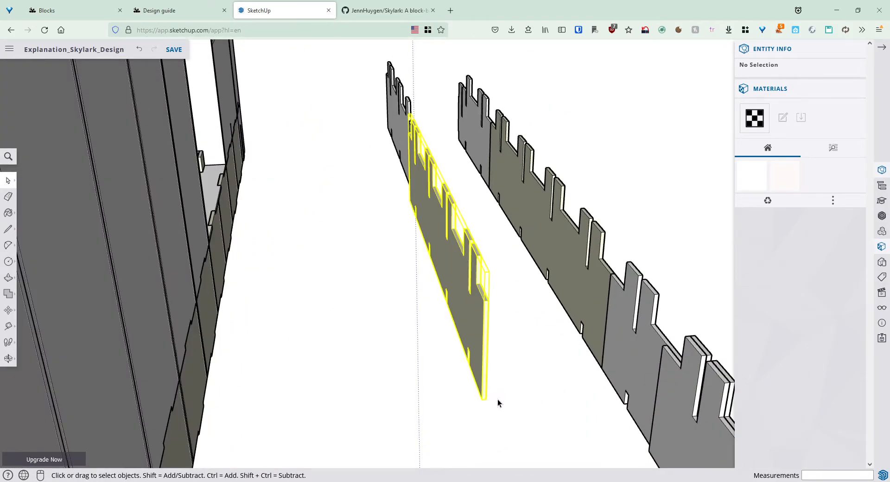
key(m)
click(480, 399)
middle_drag(606, 418, 554, 381)
scroll(552, 390, up, 3)
scroll(551, 391, up, 3)
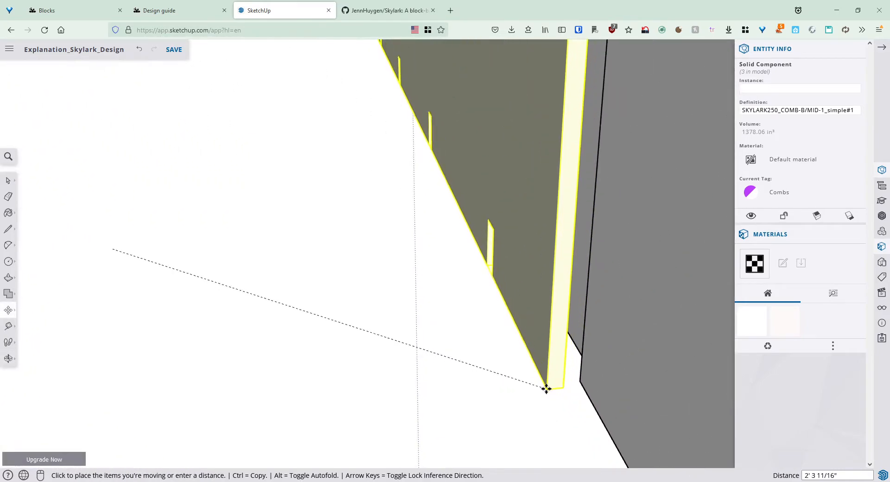
click(579, 378)
key(space)
click(510, 301)
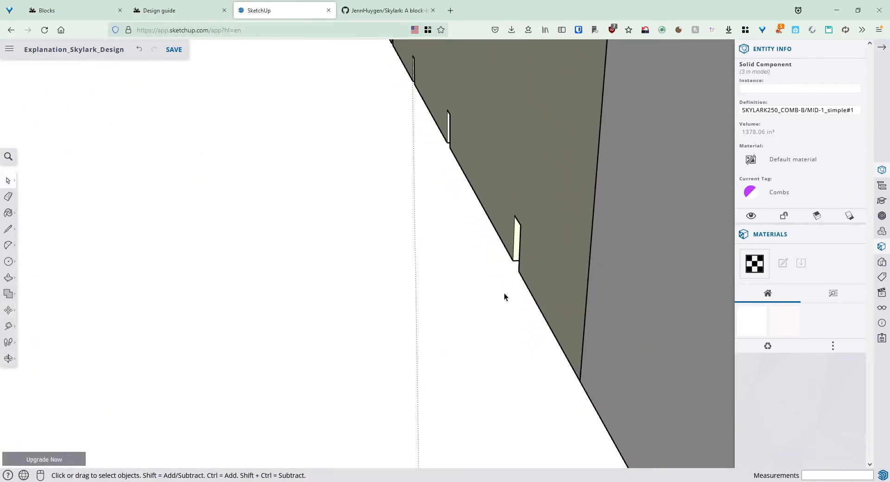
Rotate the loose COMB-B/END-Y2 piece at the window end half a turn about the vertical axis.
scroll(509, 301, down, 6)
middle_drag(499, 111, 120, 244)
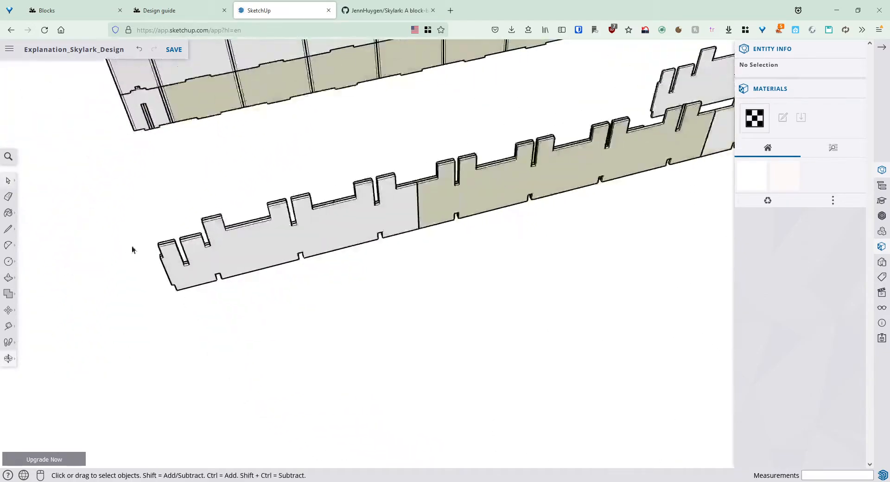
scroll(121, 243, down, 2)
shift+middle_drag(510, 149, 232, 311)
click(334, 274)
click(9, 310)
click(29, 309)
click(498, 247)
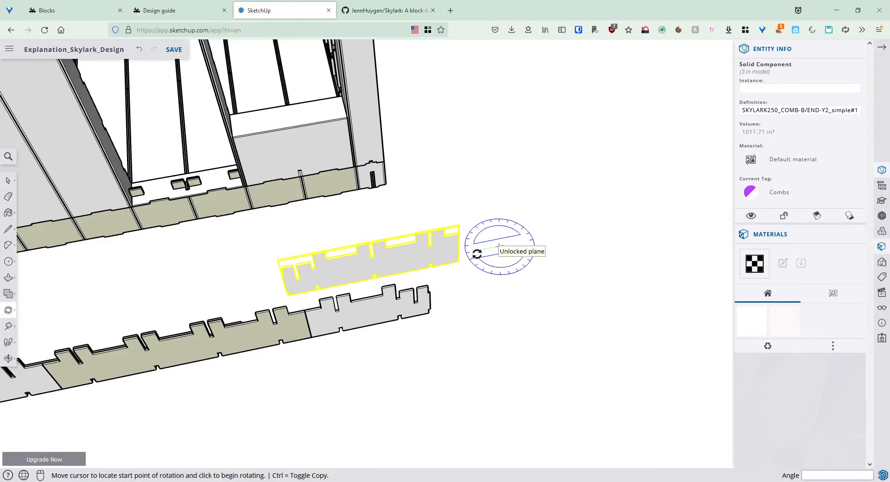
click(479, 251)
click(573, 237)
key(space)
Move the rotated COMB-B/END-Y2 piece by its outer bottom corner next to the window end of the comb row.
middle_drag(604, 216, 561, 295)
key(m)
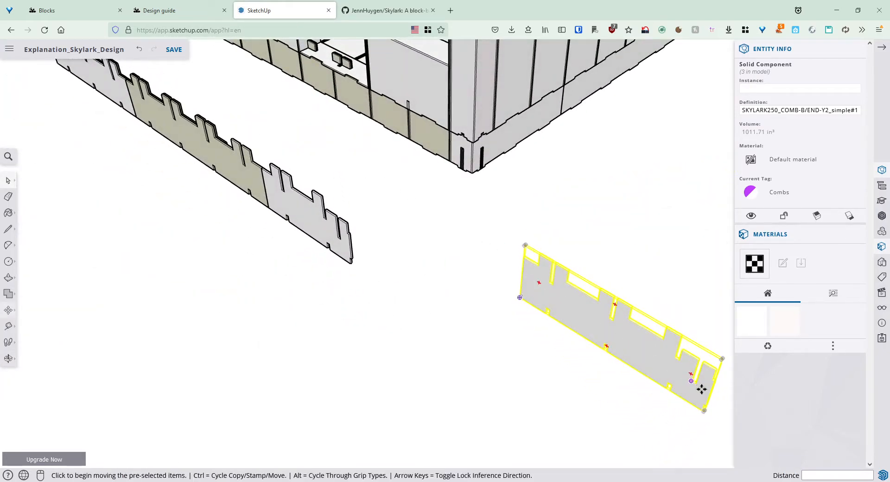
click(701, 411)
click(363, 258)
key(space)
click(363, 277)
Snap the COMB-B/END-Y2 piece's bottom corner to the matching bottom corner of the front row's end piece.
scroll(341, 232, up, 4)
middle_drag(436, 268, 363, 265)
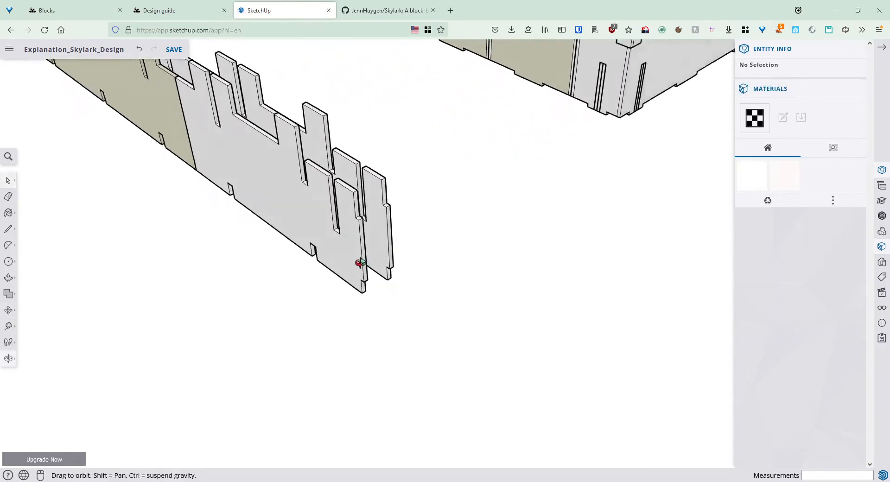
scroll(375, 235, up, 4)
click(372, 279)
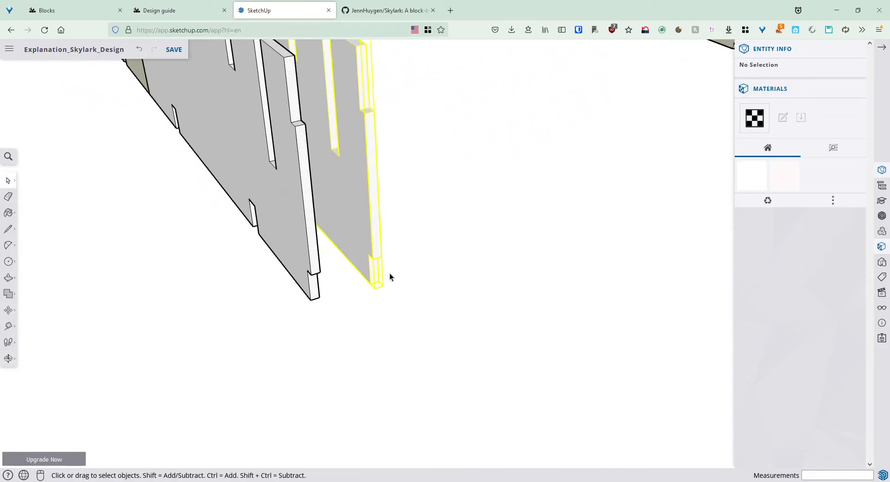
key(m)
click(373, 284)
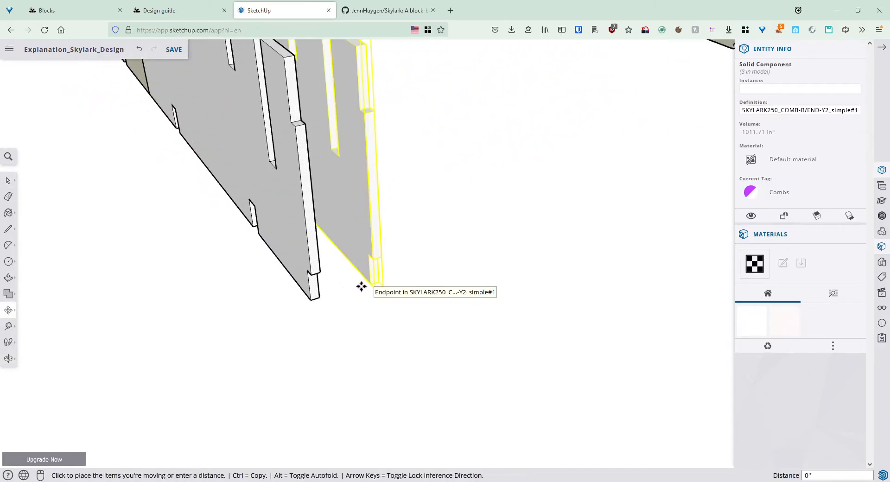
click(314, 297)
key(space)
click(306, 311)
Select the six assembled comb pieces without any building parts and make them a group.
middle_drag(287, 268, 404, 191)
scroll(404, 194, down, 3)
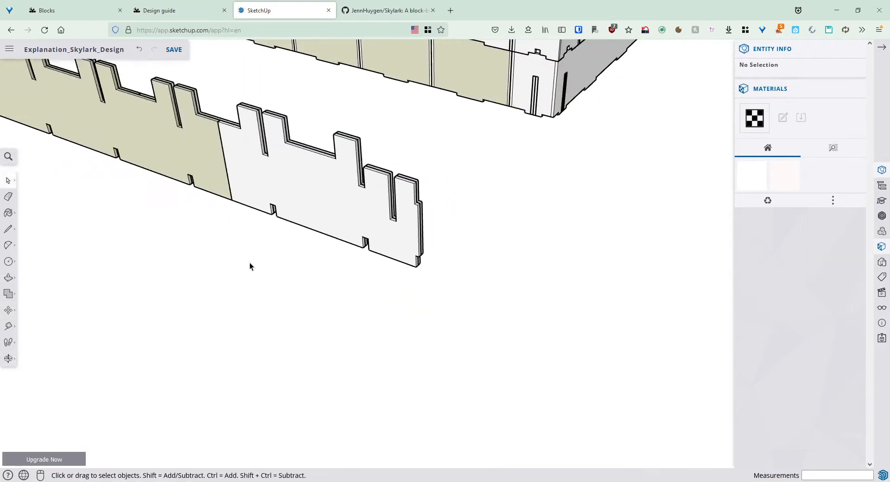
scroll(262, 265, down, 3)
middle_drag(236, 228, 314, 237)
shift+middle_drag(314, 237, 616, 293)
middle_drag(470, 276, 582, 332)
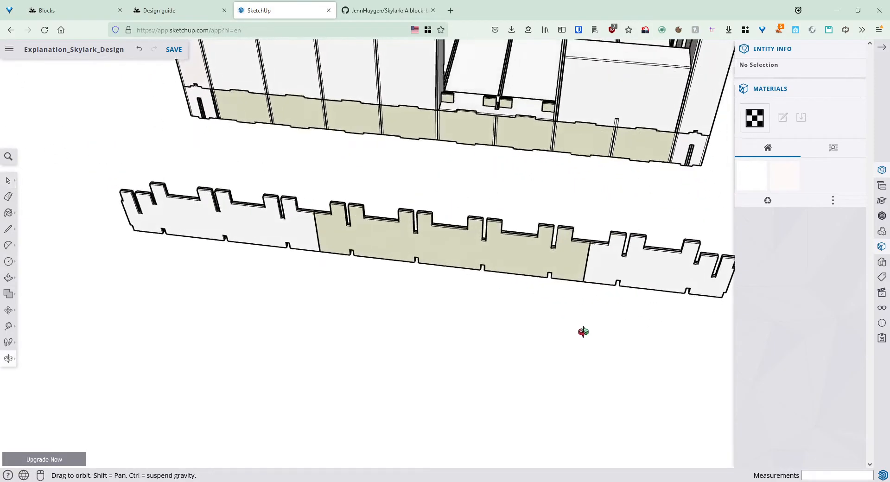
scroll(529, 307, down, 3)
middle_drag(457, 254, 591, 337)
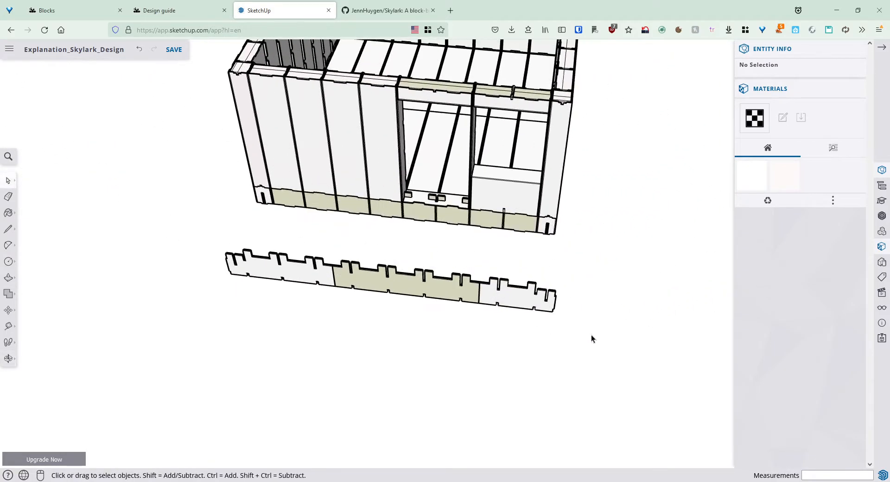
drag(217, 238, 217, 237)
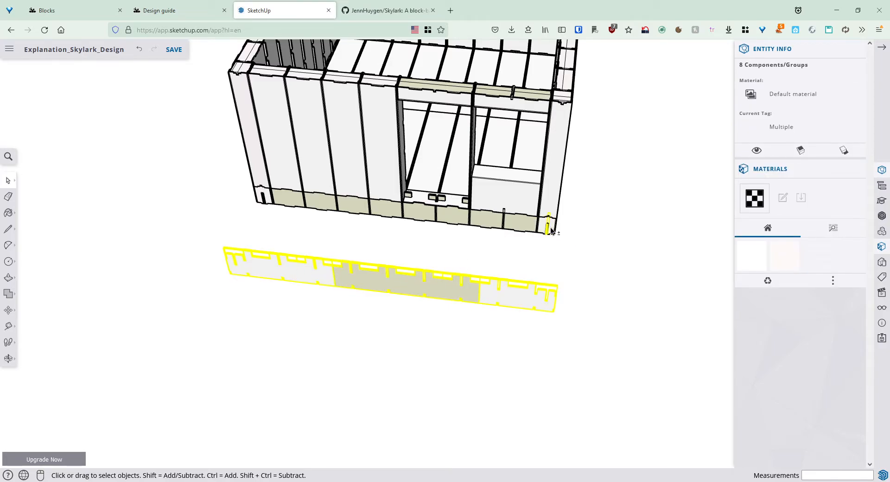
shift+click(548, 234)
right_click(355, 281)
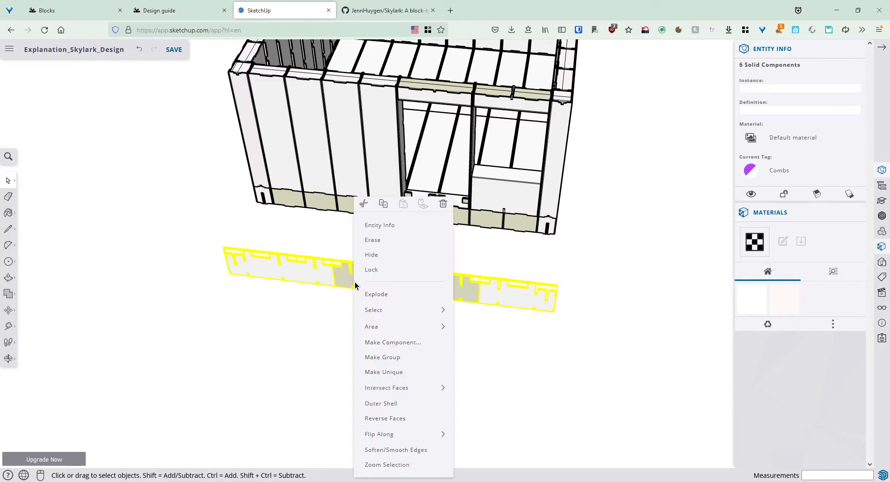
click(389, 357)
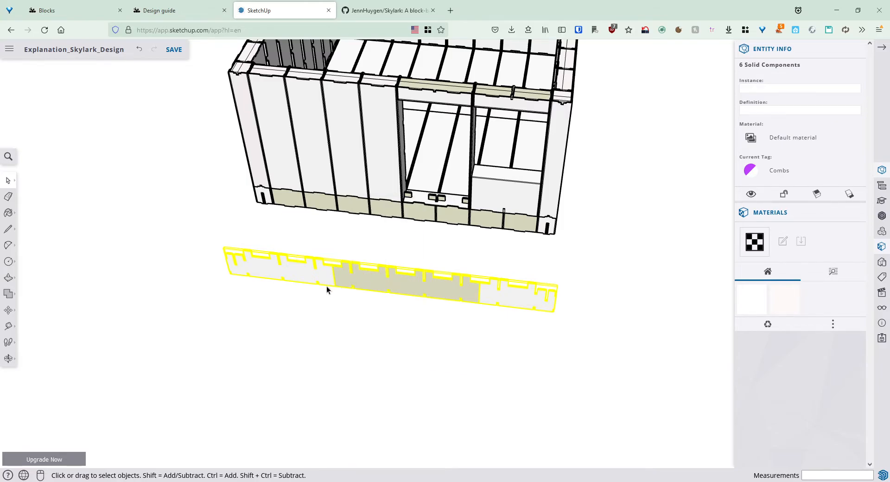
click(438, 281)
Move the comb group up onto the top of the wall with the door and window openings.
scroll(449, 292, up, 2)
scroll(440, 305, down, 3)
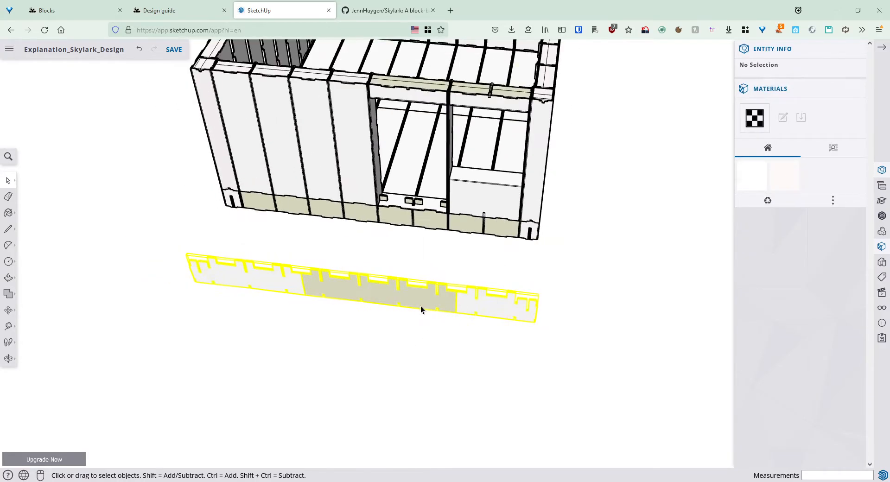
click(415, 303)
key(m)
click(396, 295)
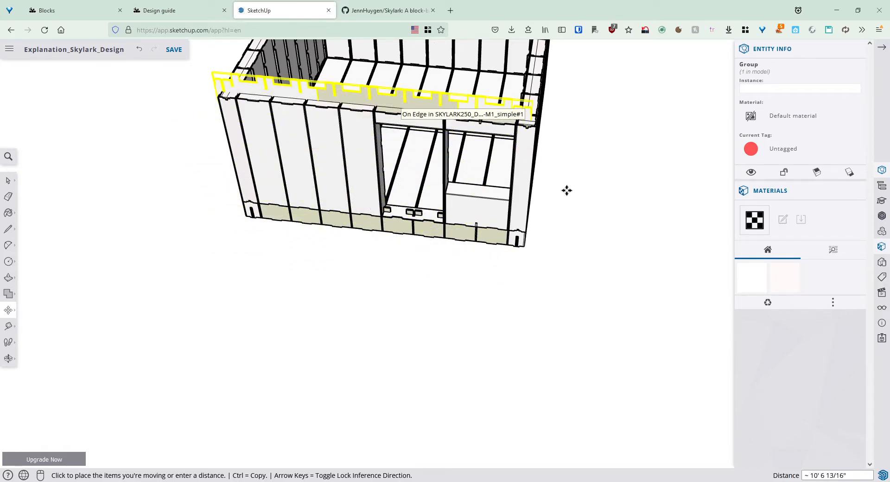
key(space)
Examine how the comb sits on the wall top at the corner and inspect the adjacent WALL-M block.
scroll(512, 208, up, 4)
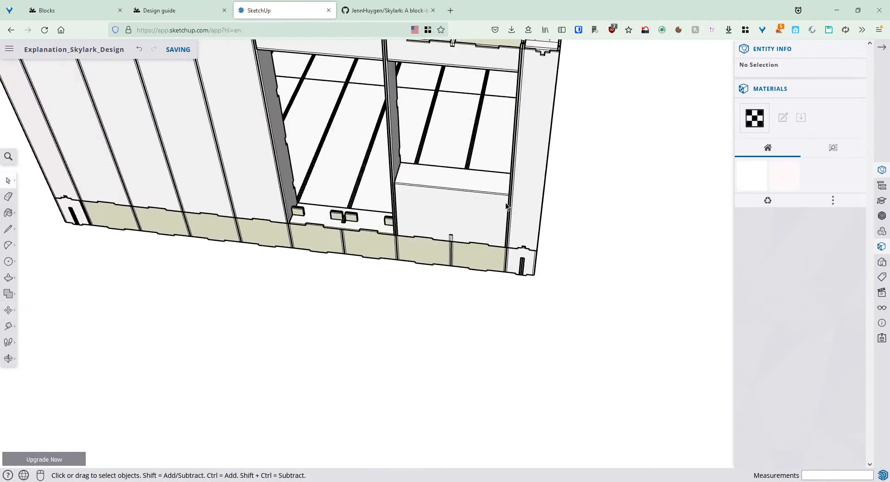
scroll(504, 207, down, 6)
middle_drag(498, 116, 383, 225)
scroll(452, 271, up, 4)
scroll(407, 240, up, 4)
middle_drag(516, 199, 469, 296)
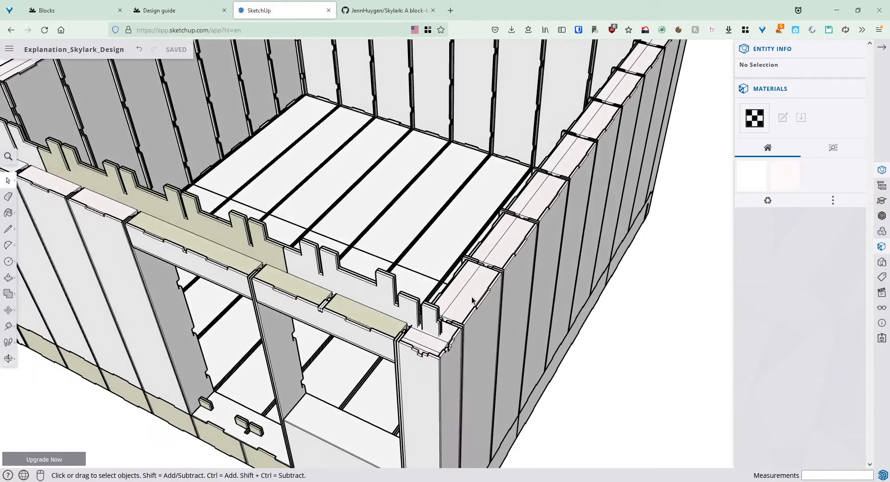
click(468, 297)
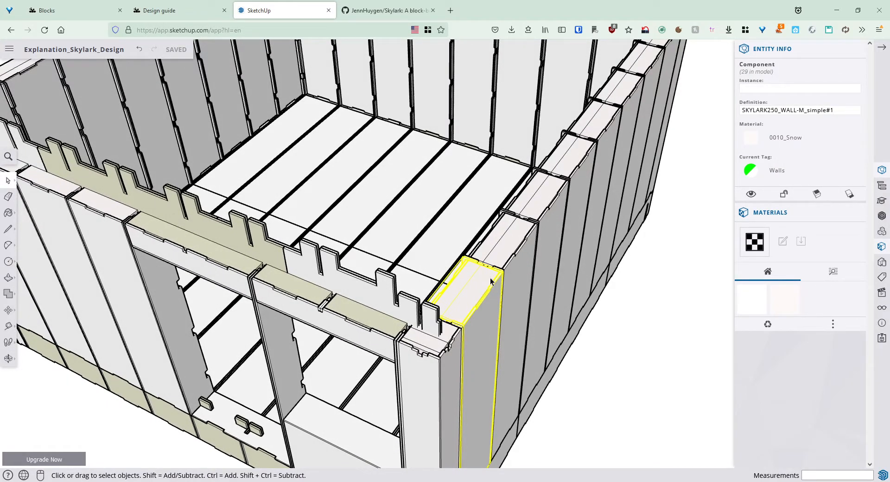
scroll(475, 279, up, 5)
middle_drag(466, 289, 499, 302)
click(668, 340)
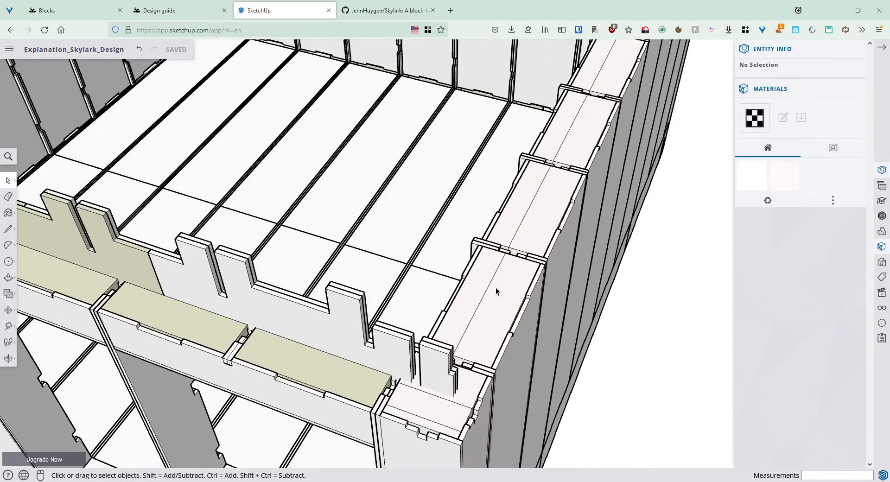
click(485, 299)
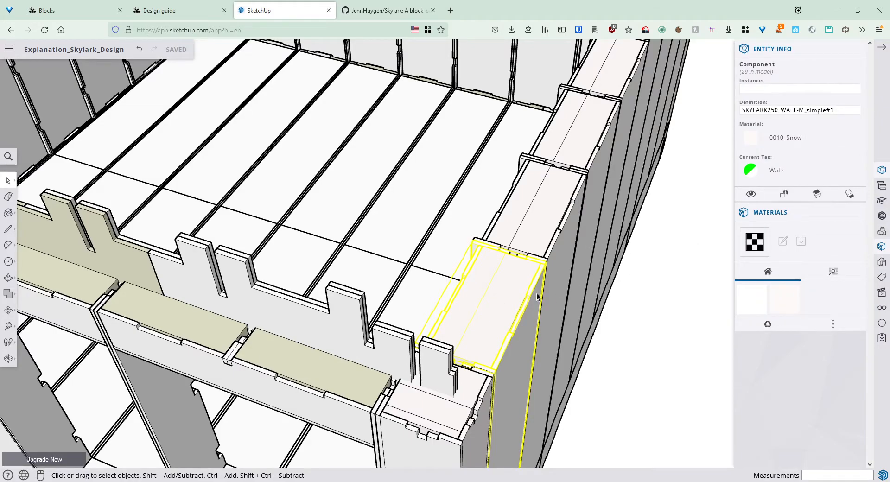
click(653, 332)
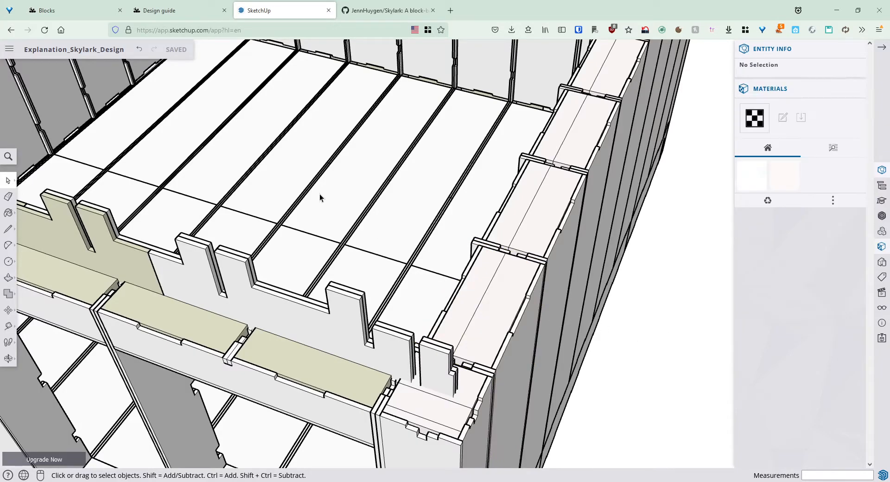
Look up the WALL M block's page on the WikiHouse blocks site, then return to the SketchUp model.
click(108, 15)
scroll(332, 245, down, 2)
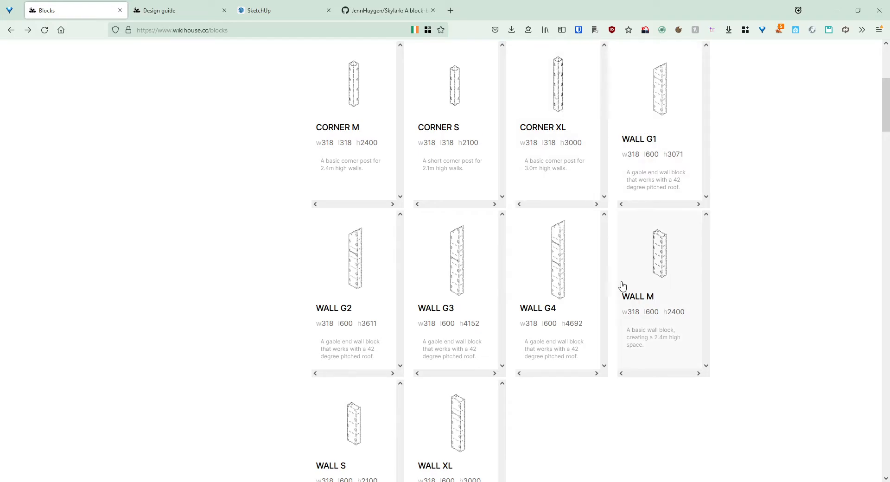
click(674, 282)
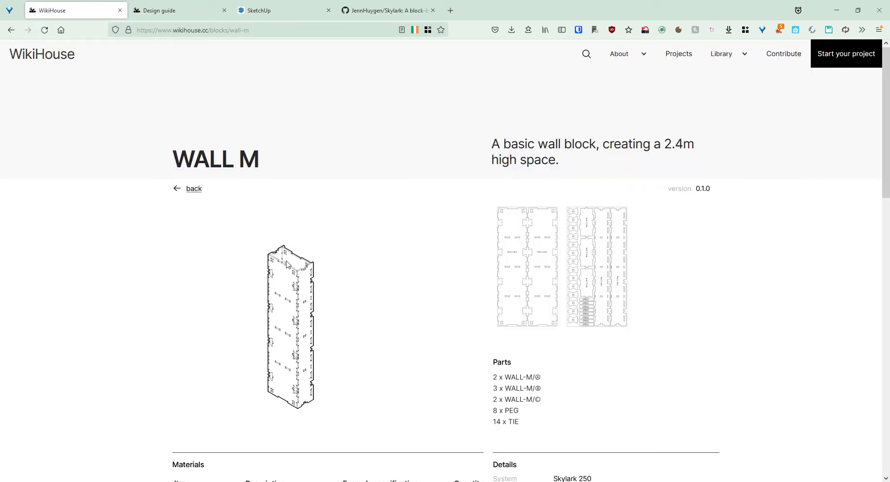
click(278, 9)
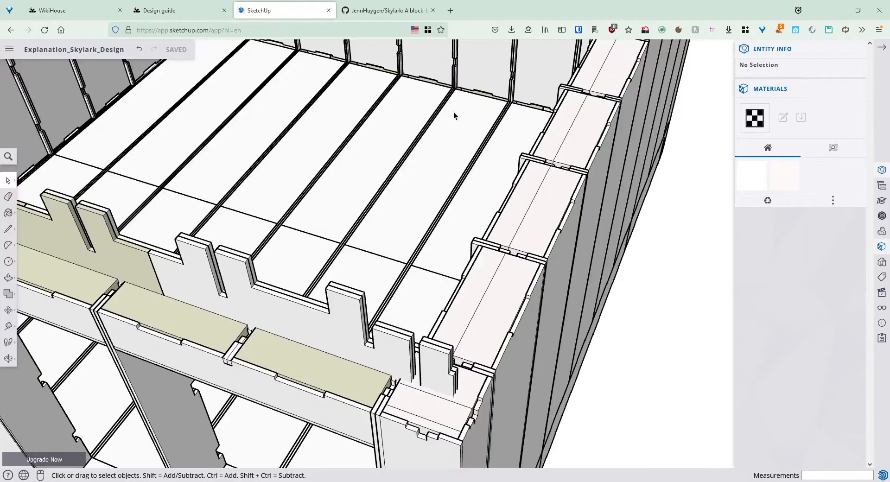
Hide the WALL-M block next to the corner to look behind it, and undo the hiding.
click(504, 285)
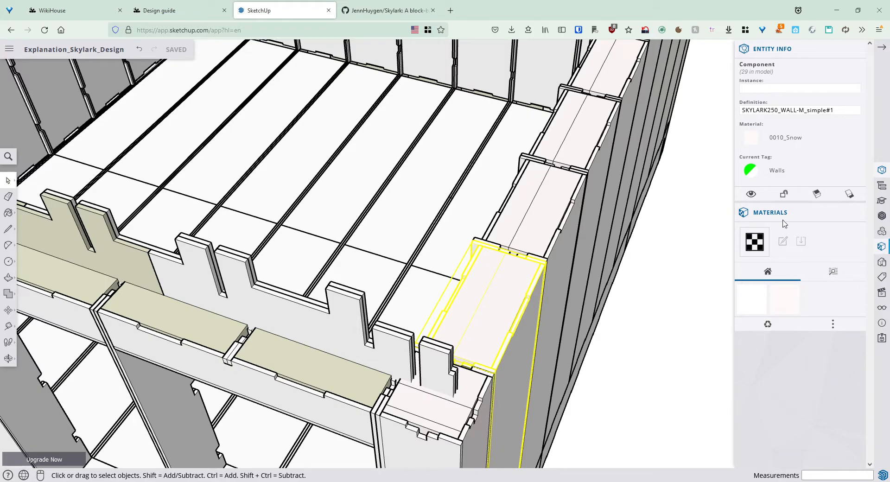
click(784, 195)
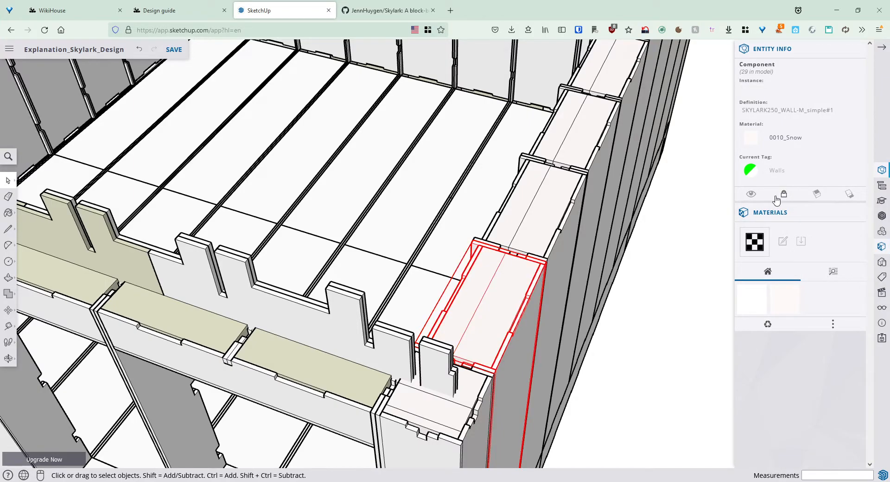
click(783, 195)
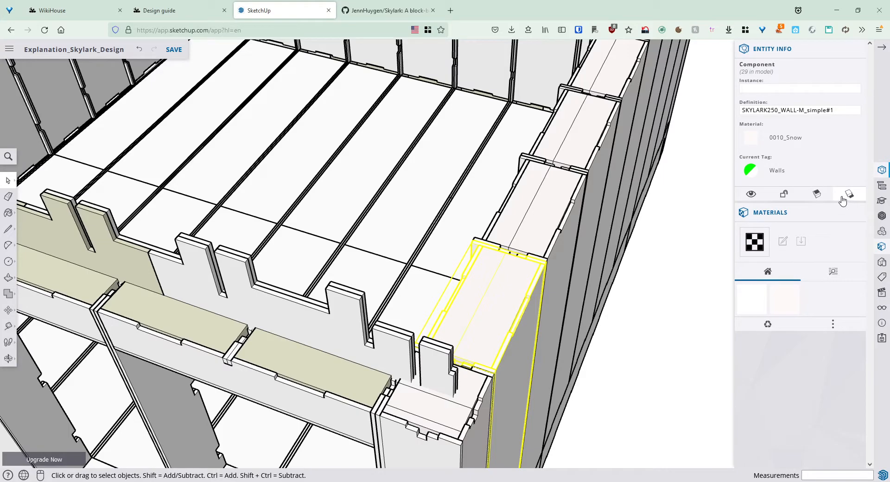
click(750, 195)
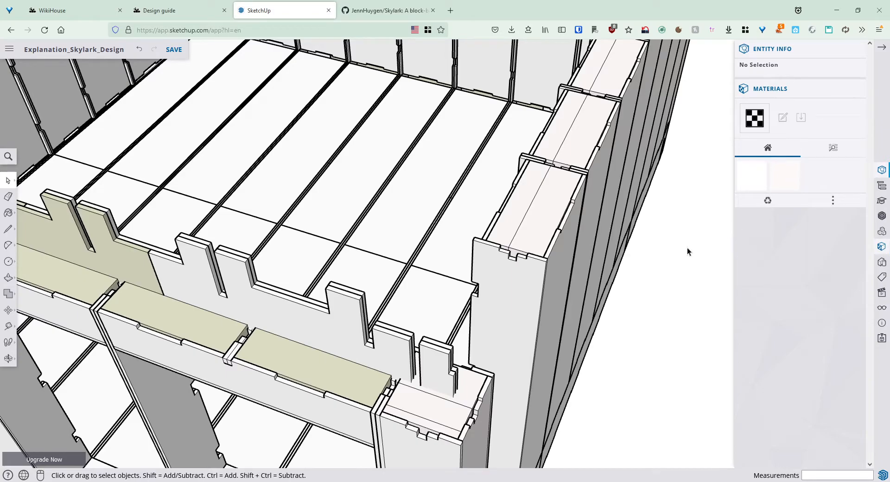
key(ctrl+z)
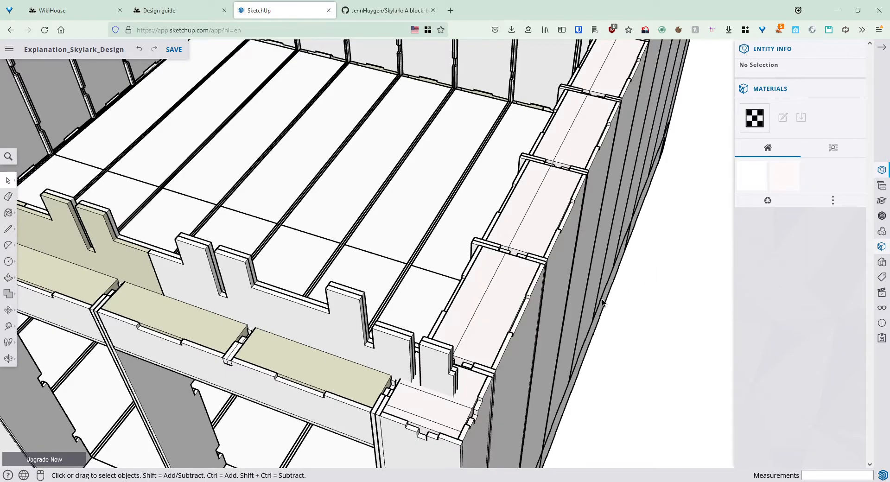
Slide the comb group lengthwise along the wall until its end sticks out past the building corner.
middle_drag(522, 332, 361, 300)
scroll(361, 300, up, 6)
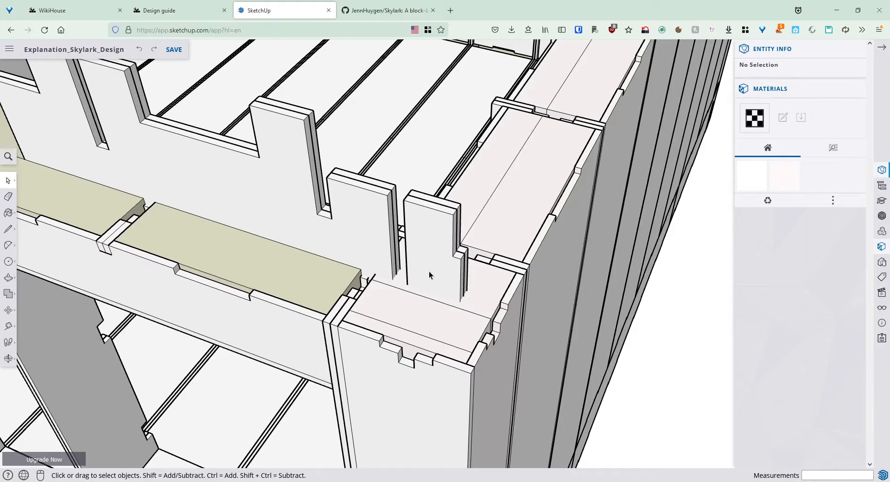
click(429, 271)
key(m)
click(434, 267)
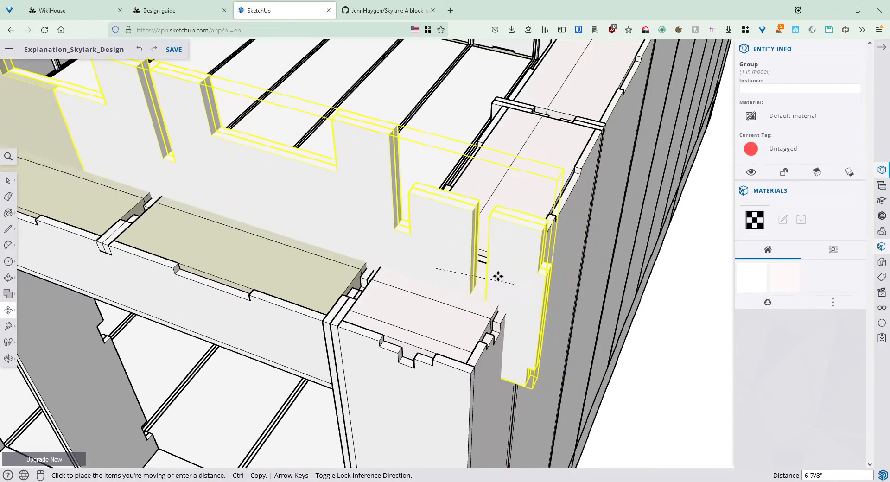
click(651, 315)
key(space)
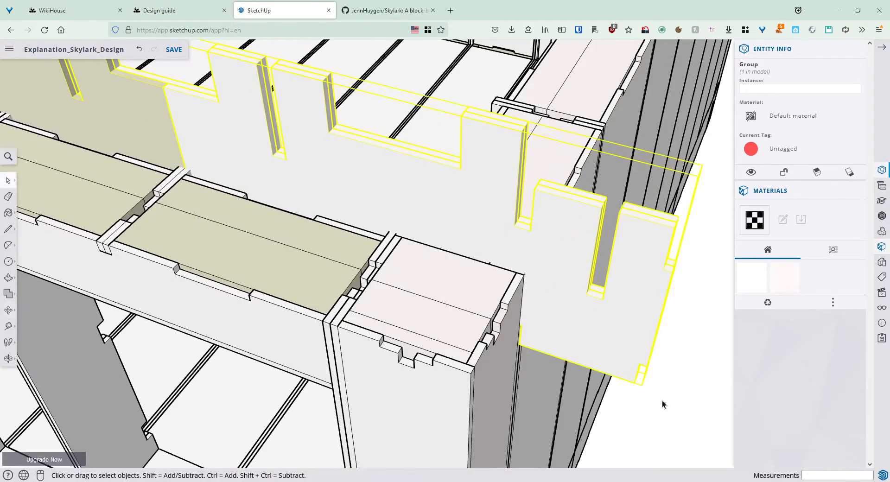
Move the comb group by its lower end notch so it fits into the slot on the corner block's outer side.
scroll(617, 361, up, 5)
scroll(614, 358, down, 6)
scroll(635, 365, up, 1)
scroll(602, 348, up, 2)
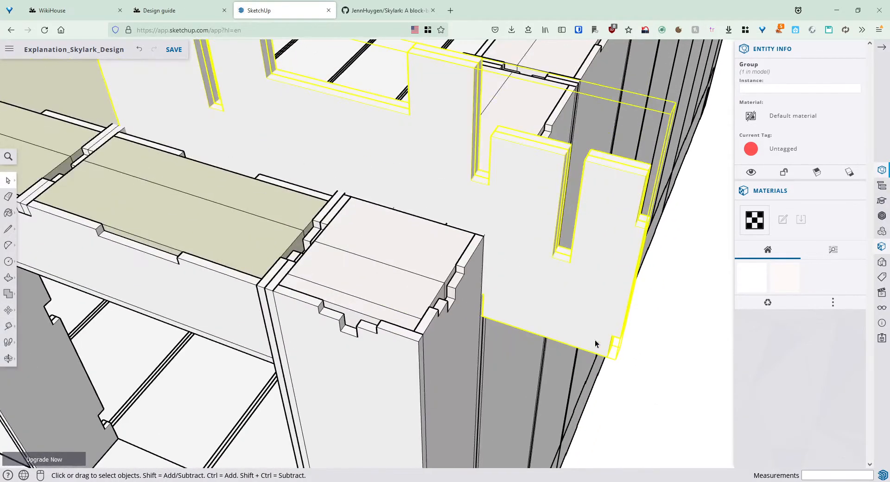
key(m)
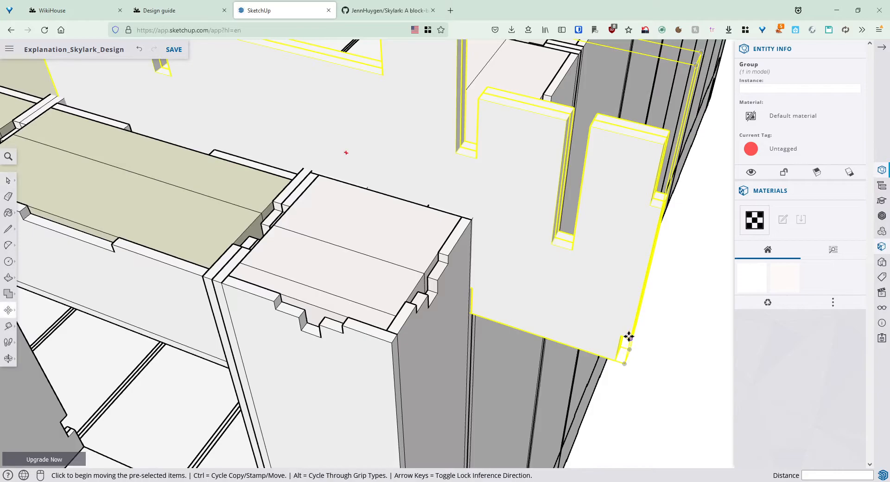
click(626, 339)
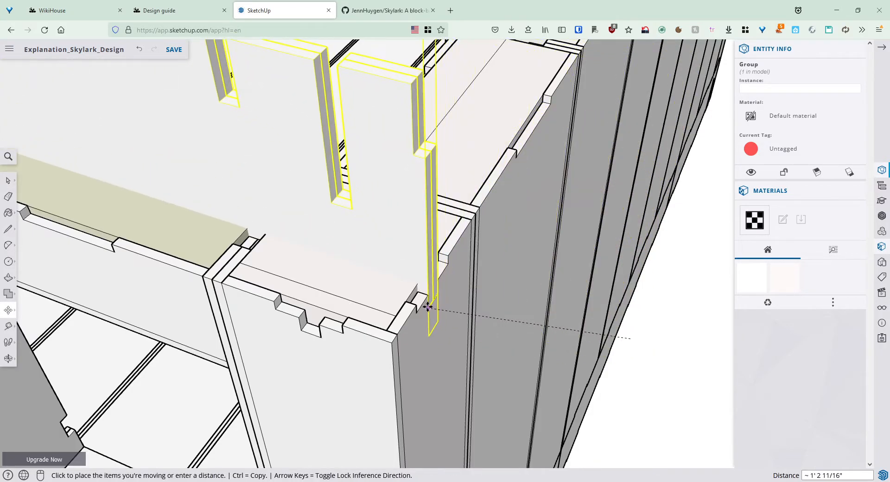
key(space)
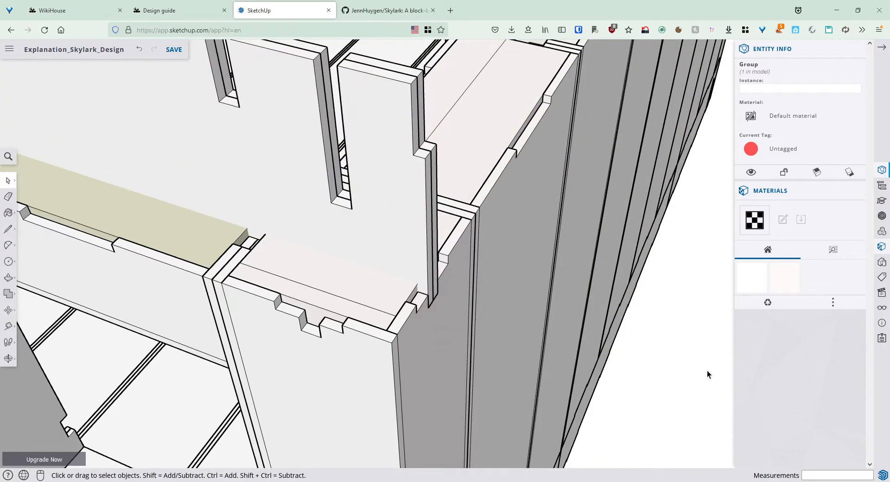
click(707, 370)
Examine how the comb sits on the CORNER-M block and along the rest of the wall top.
scroll(404, 291, down, 1)
middle_drag(317, 270, 427, 312)
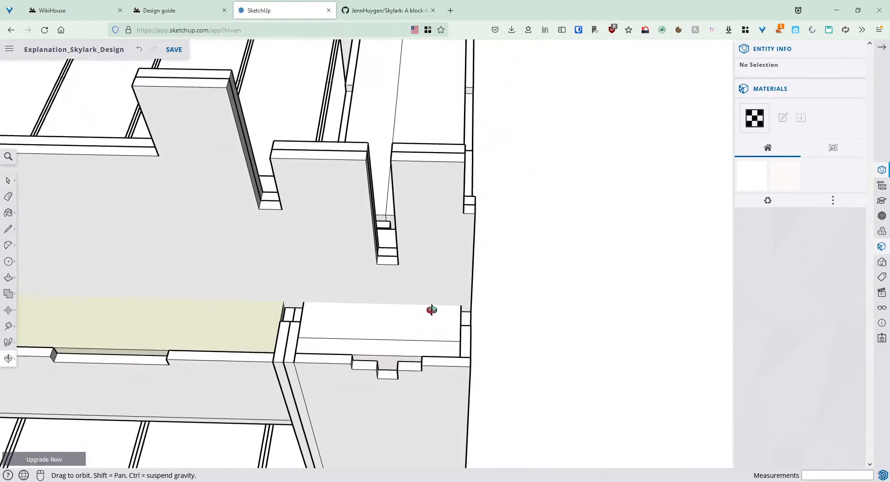
scroll(329, 340, up, 5)
click(337, 340)
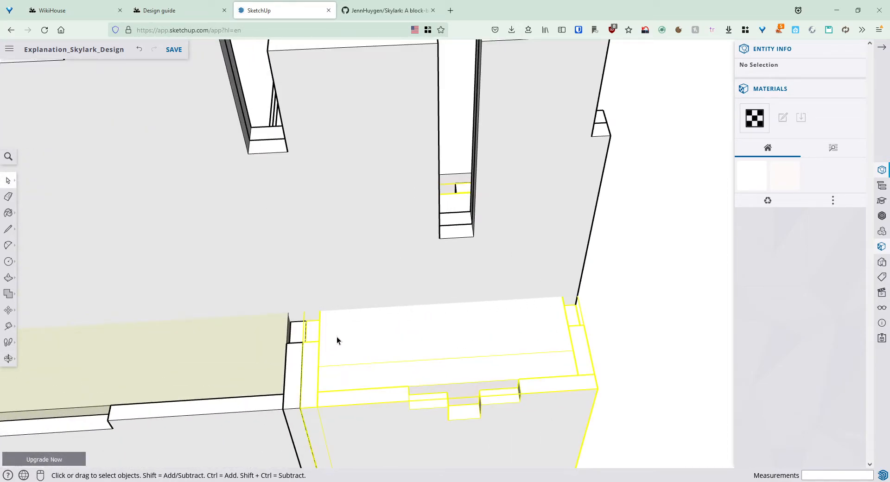
click(615, 323)
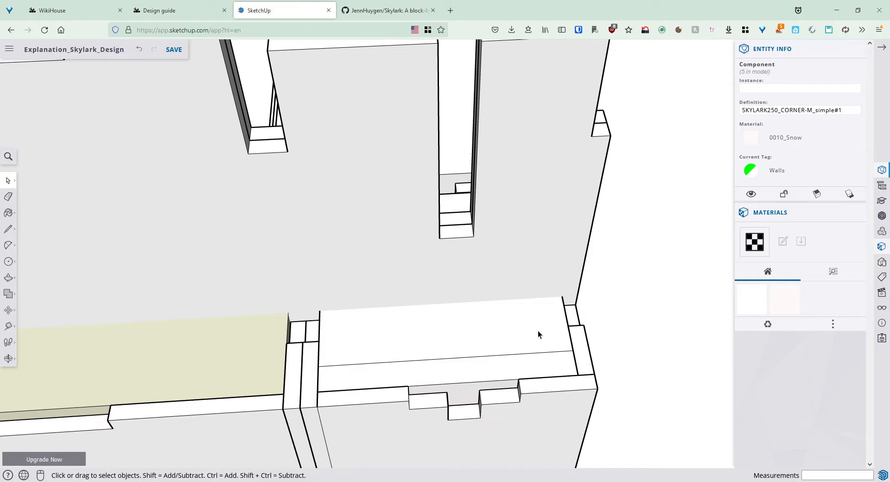
scroll(353, 332, down, 6)
middle_drag(178, 325, 427, 292)
scroll(85, 297, down, 6)
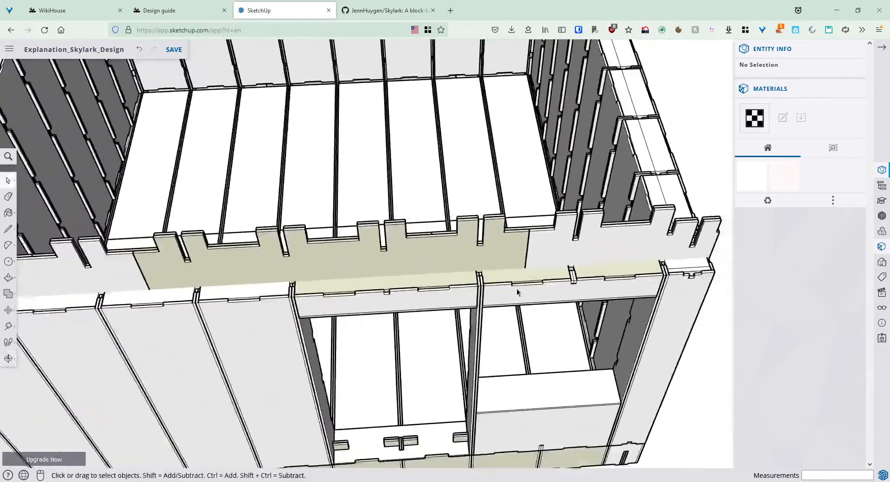
scroll(85, 297, up, 10)
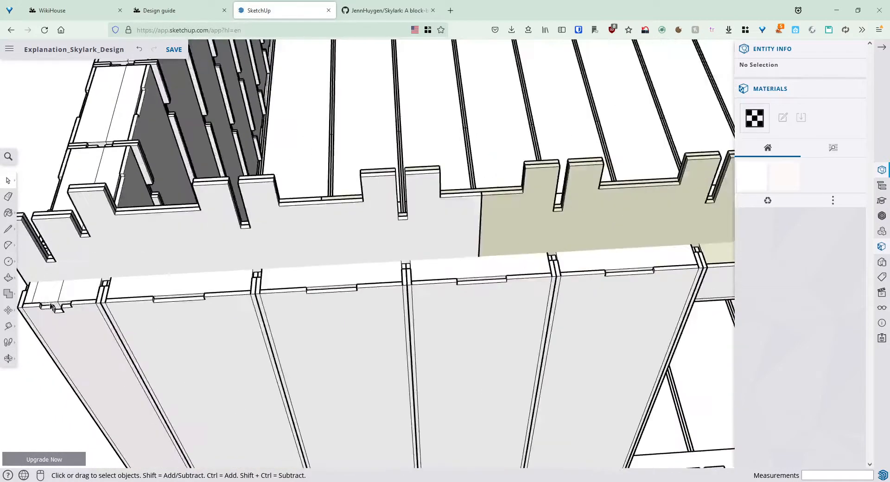
middle_drag(110, 272, 229, 299)
scroll(229, 299, down, 3)
scroll(229, 300, down, 5)
Copy the comb group straight across the building to the top of the opposite wall.
middle_drag(450, 230, 331, 395)
scroll(313, 274, down, 2)
click(332, 395)
key(m)
key(ctrl)
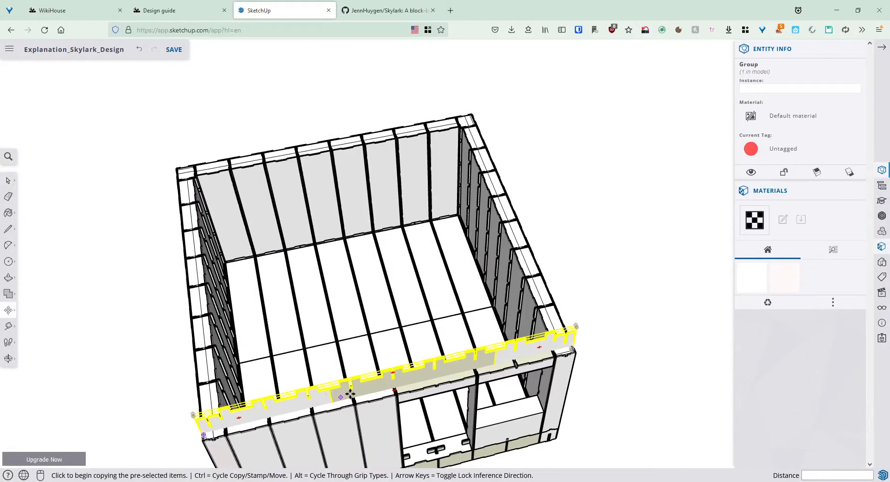
click(350, 378)
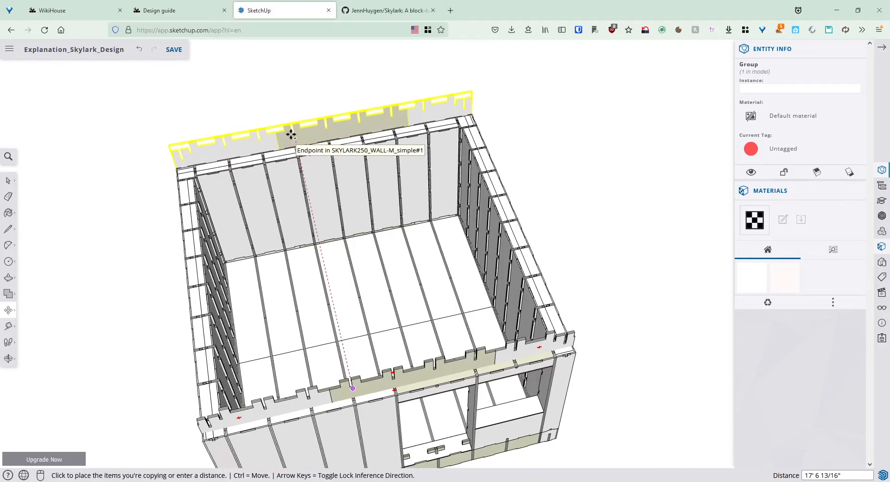
click(290, 134)
key(space)
click(133, 186)
Move the copied comb inward by its lower end notch so it fits into the corner block's slot.
scroll(182, 169, up, 5)
middle_drag(181, 169, 401, 248)
scroll(402, 249, up, 3)
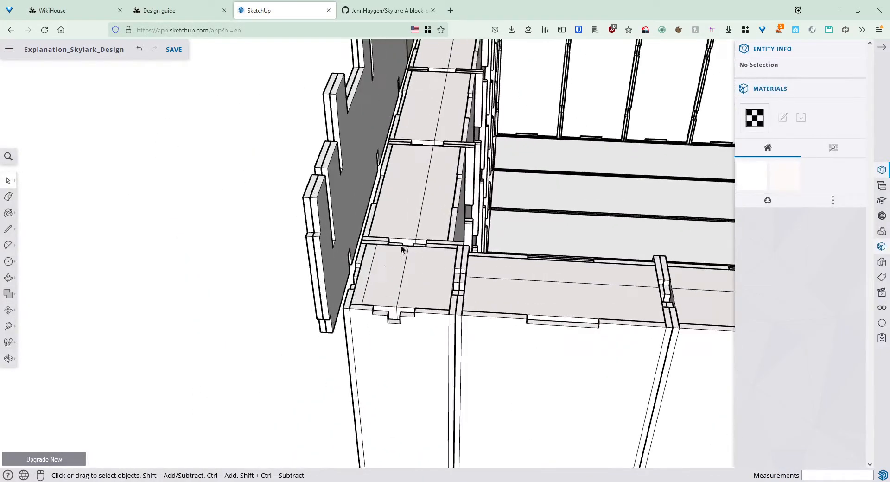
click(323, 326)
scroll(324, 334, up, 5)
scroll(324, 333, down, 2)
scroll(324, 330, down, 4)
middle_drag(323, 329, 254, 264)
scroll(299, 256, up, 2)
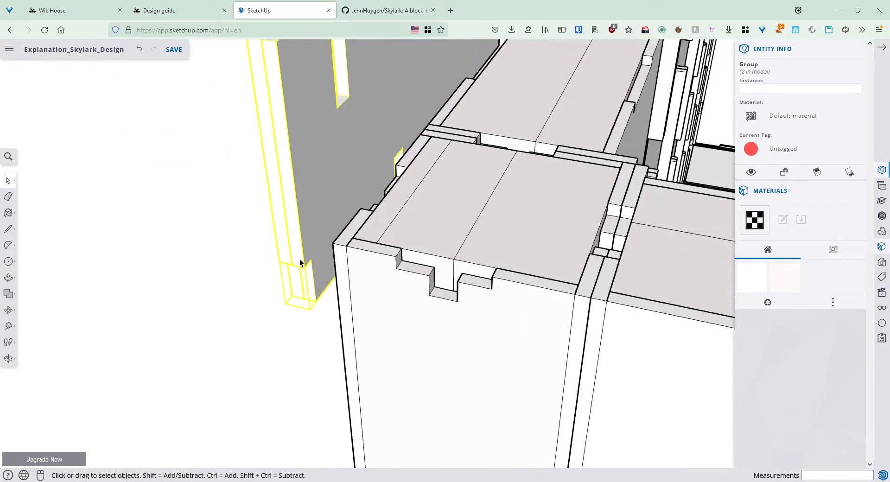
scroll(301, 264, up, 2)
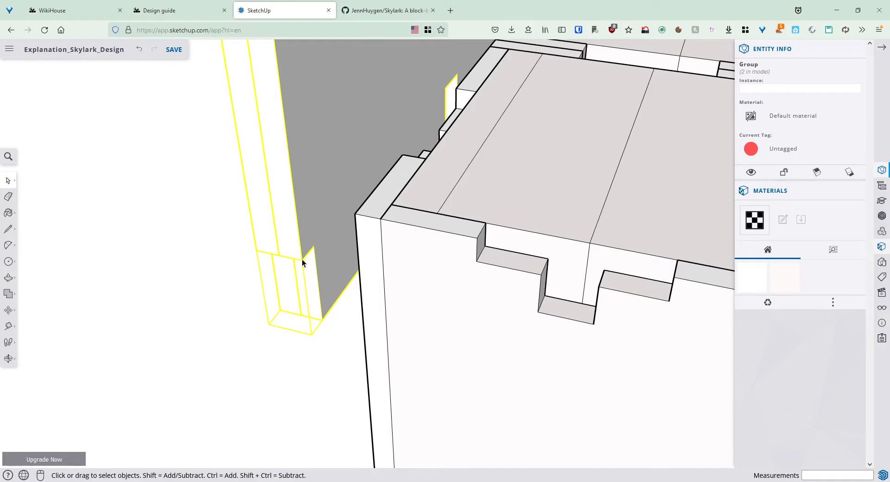
key(m)
click(303, 260)
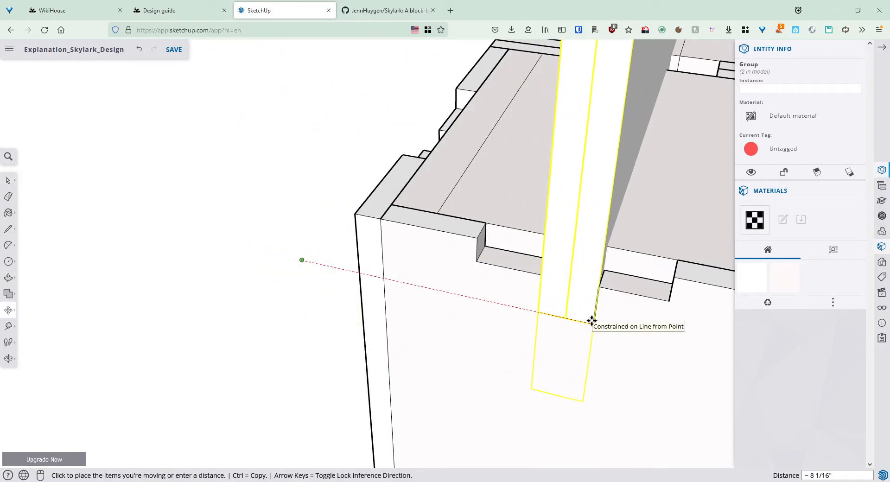
click(591, 320)
key(space)
click(282, 294)
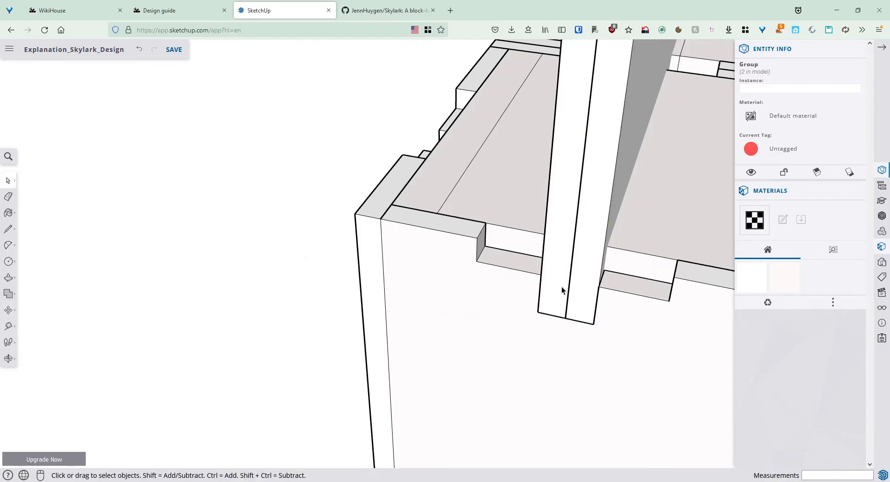
Examine both combs on the opposite wall tops and the corner block's slot beside the window opening.
scroll(561, 285, down, 2)
scroll(556, 276, down, 6)
middle_drag(676, 271, 487, 227)
scroll(611, 286, down, 1)
scroll(672, 296, down, 7)
shift+middle_drag(672, 295, 457, 283)
scroll(458, 278, up, 3)
middle_drag(575, 253, 139, 299)
scroll(437, 254, down, 1)
scroll(437, 255, down, 2)
middle_drag(436, 255, 554, 307)
scroll(357, 297, up, 3)
scroll(569, 309, up, 3)
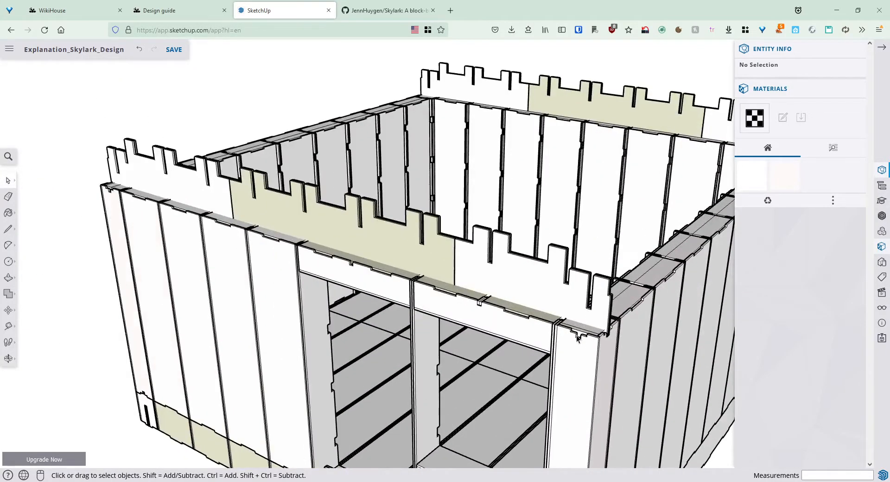
scroll(579, 334, up, 2)
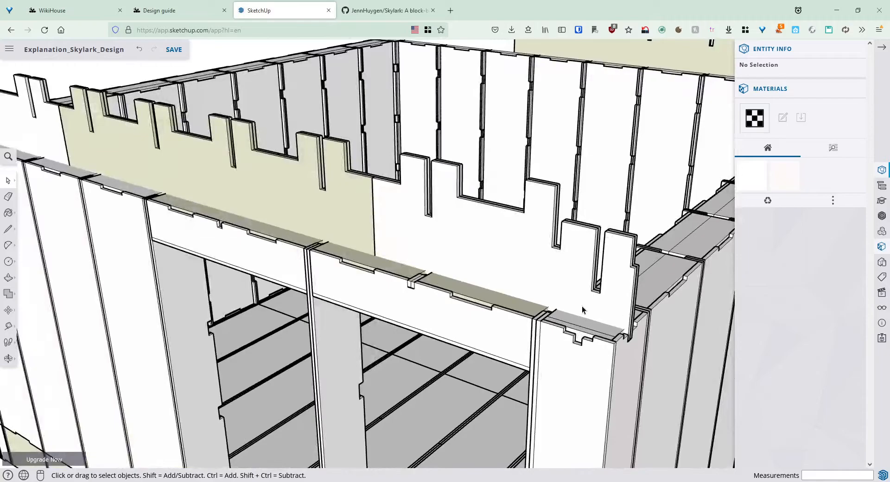
scroll(580, 333, up, 2)
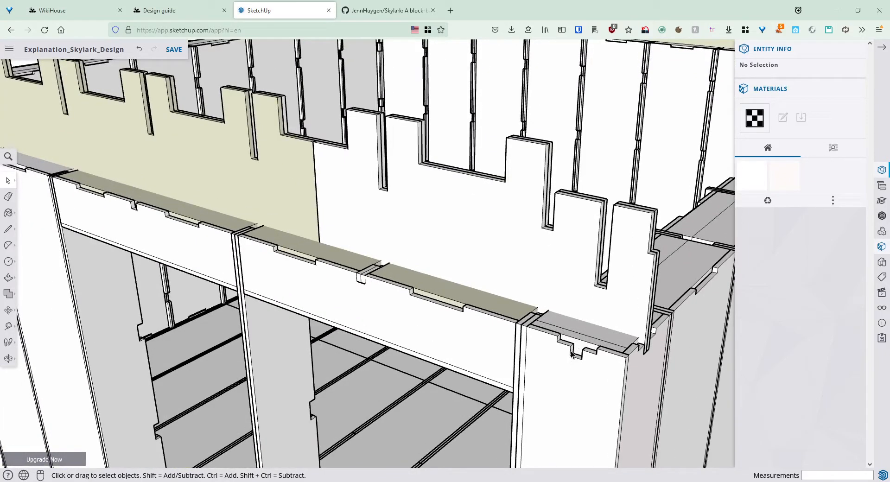
scroll(572, 358, down, 4)
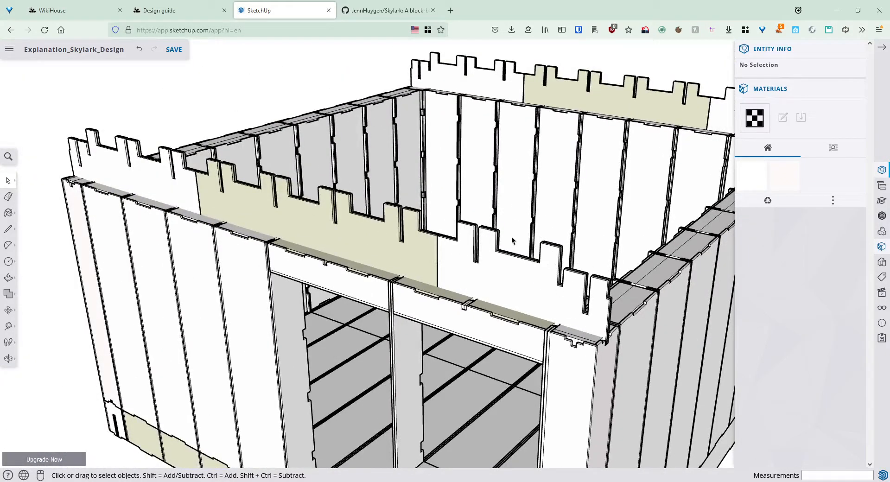
scroll(571, 278, down, 2)
scroll(602, 280, down, 4)
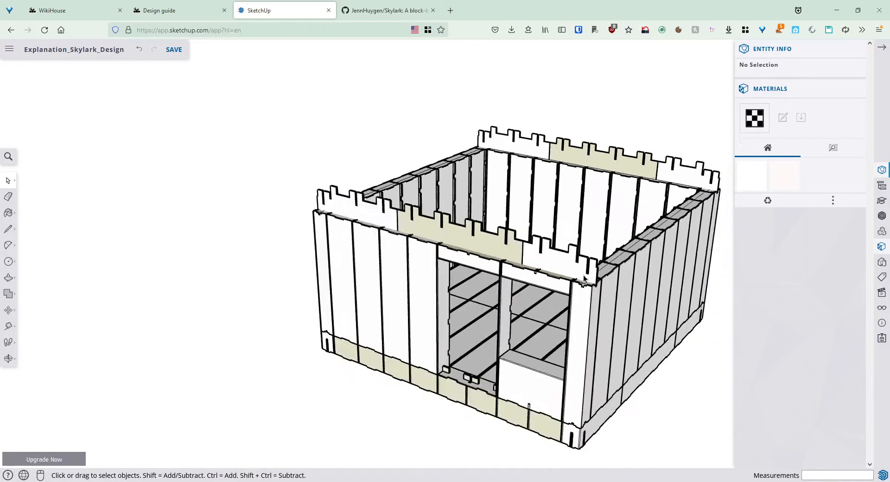
Locate the rows of beam blocks in the block library and inspect the MEDIUM_B_X component.
middle_drag(612, 282, 419, 333)
scroll(486, 343, down, 3)
scroll(487, 342, down, 2)
scroll(419, 332, down, 2)
middle_drag(423, 374, 377, 268)
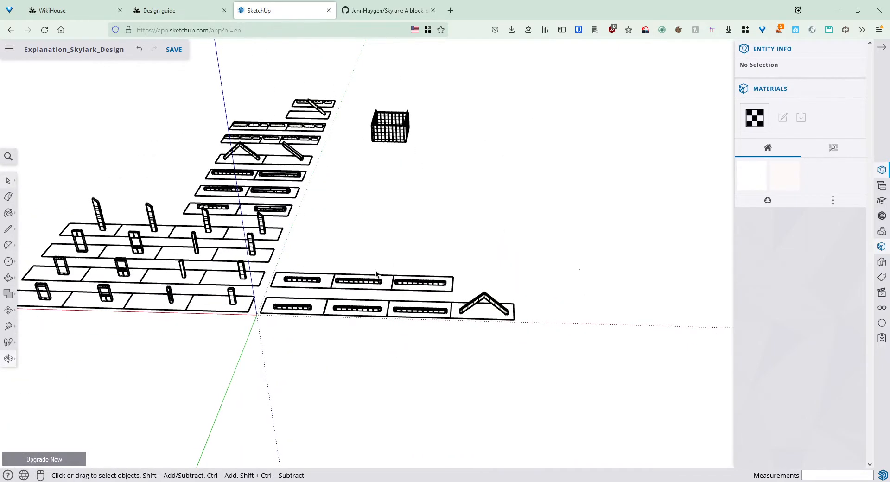
scroll(367, 284, up, 3)
scroll(366, 287, up, 1)
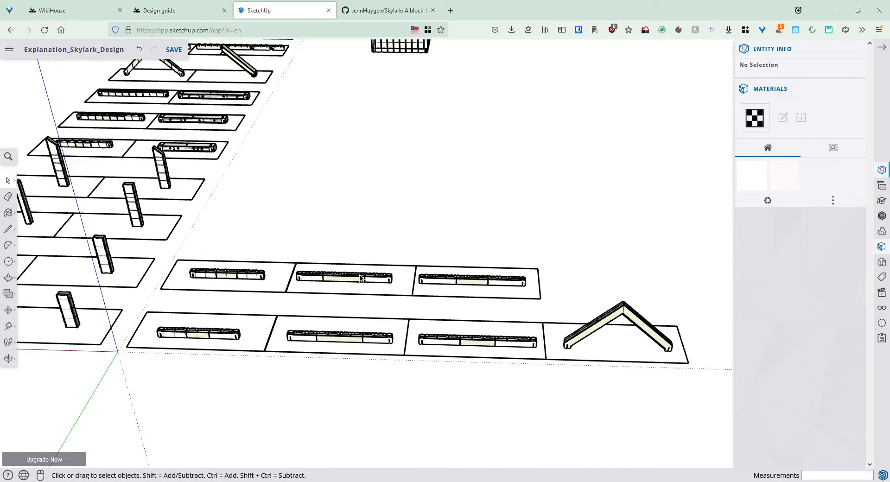
scroll(342, 284, up, 4)
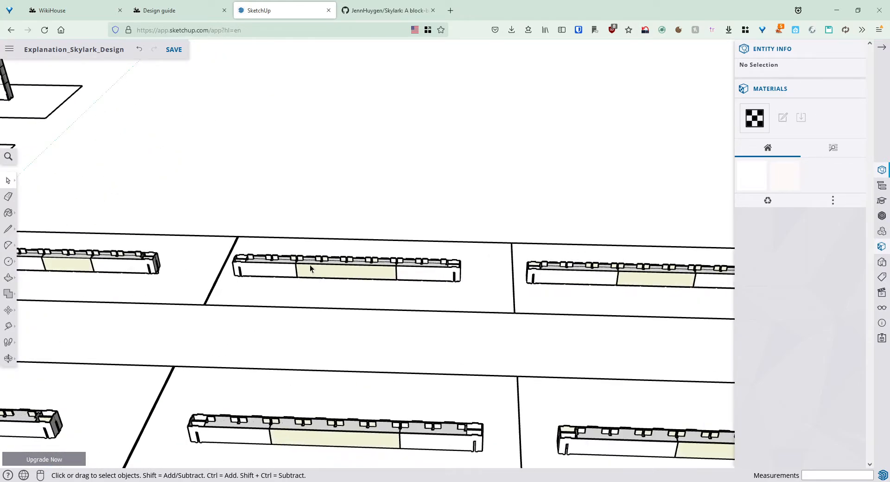
click(294, 268)
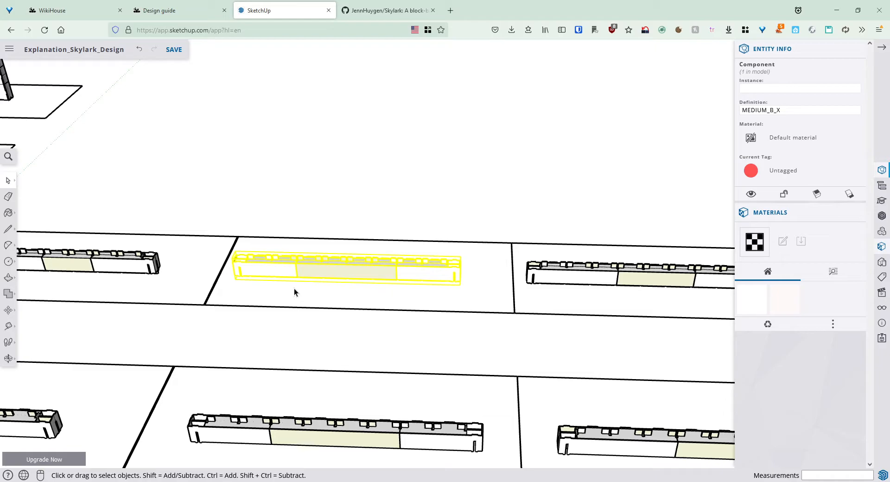
click(299, 291)
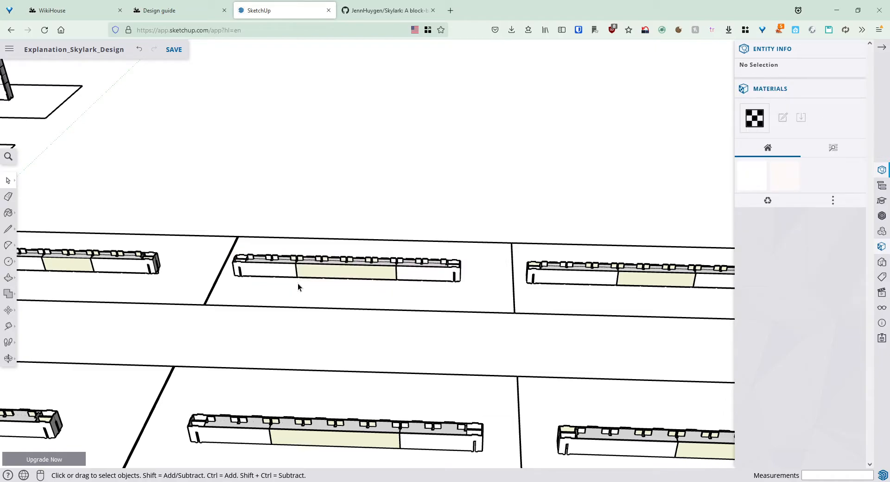
scroll(297, 284, up, 1)
scroll(299, 277, down, 2)
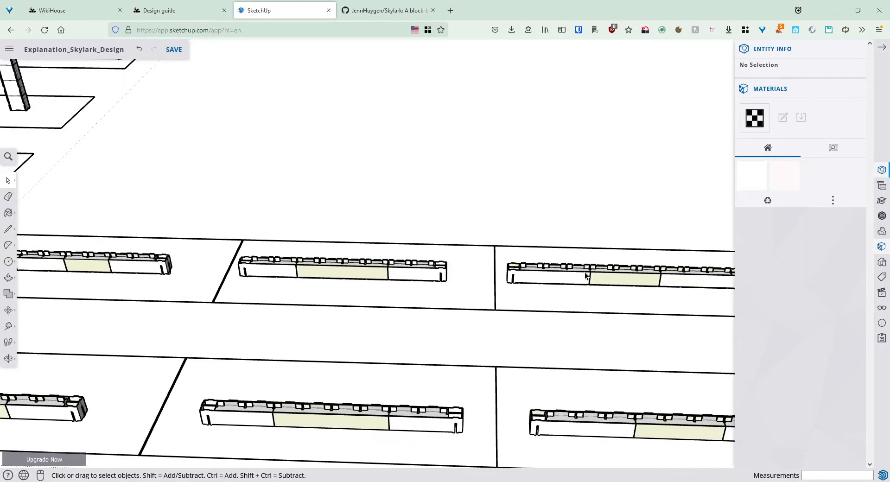
Rename the definition of the middle beam component in the library's upper row to MEDIUM_B_Xm.
click(585, 275)
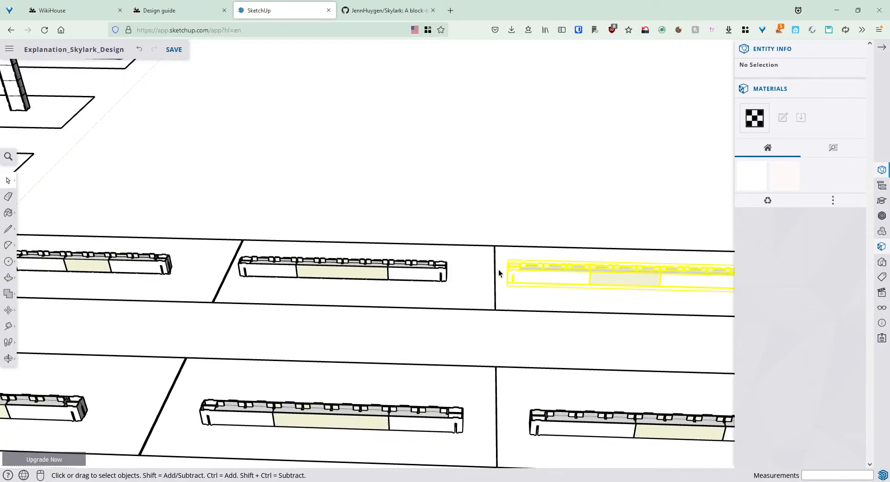
click(402, 277)
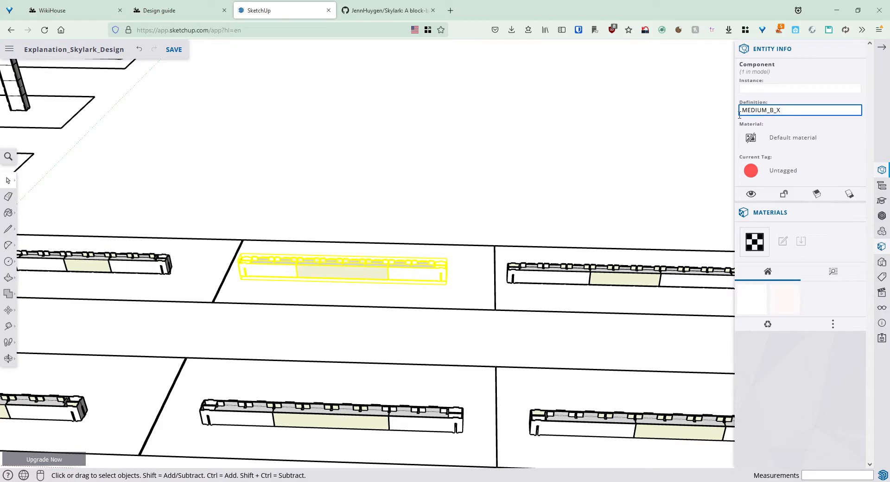
scroll(324, 257, up, 2)
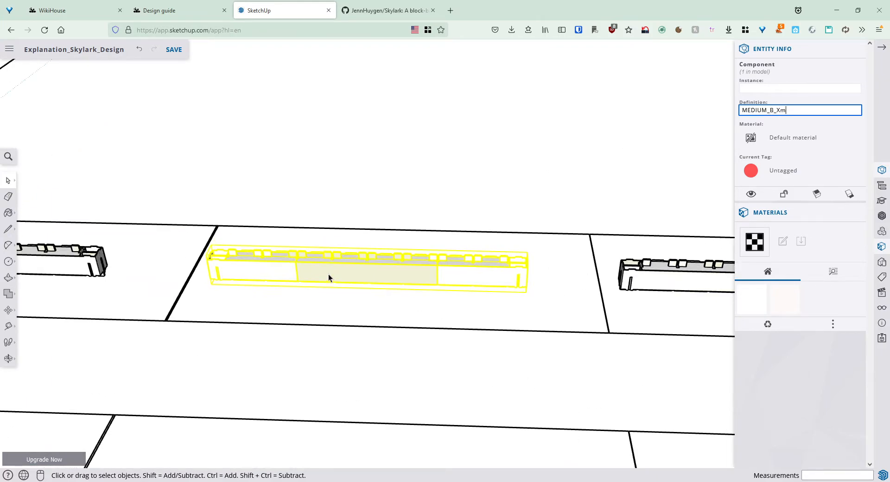
click(354, 296)
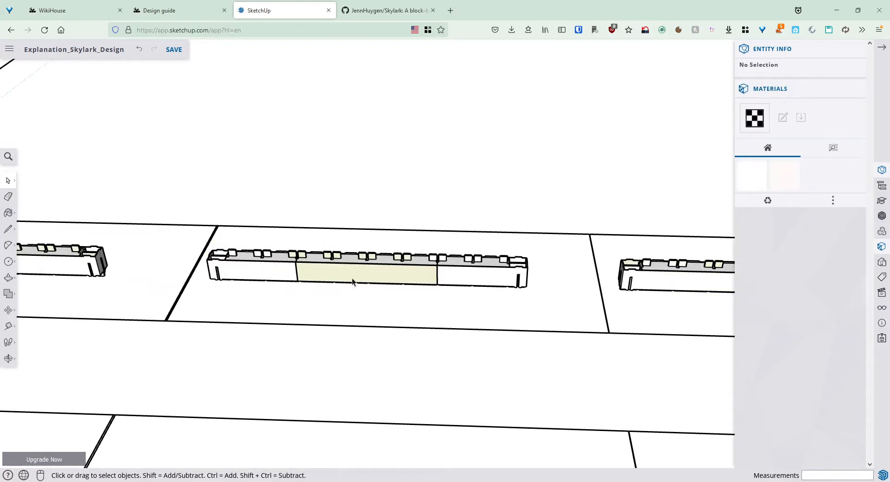
Copy the MEDIUM_B_Xm beam from the library onto the top of the building's wall between the two combs.
click(351, 273)
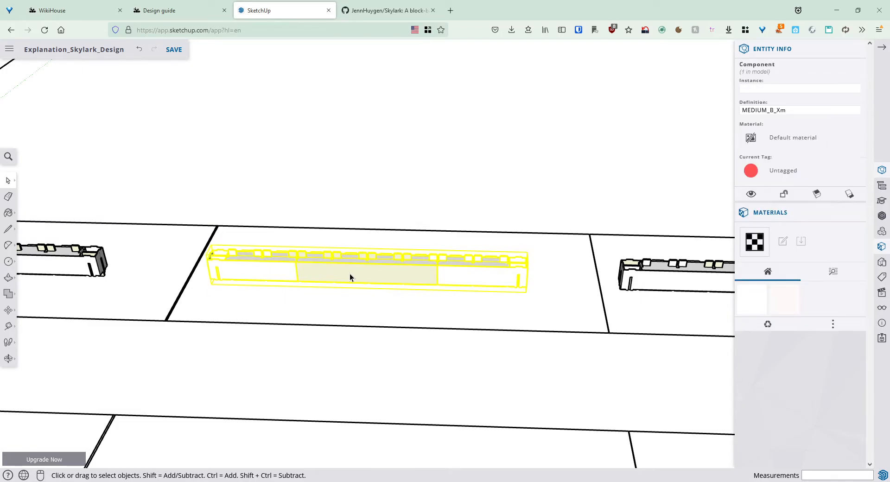
key(m)
click(349, 273)
key(ctrl)
scroll(353, 166, down, 5)
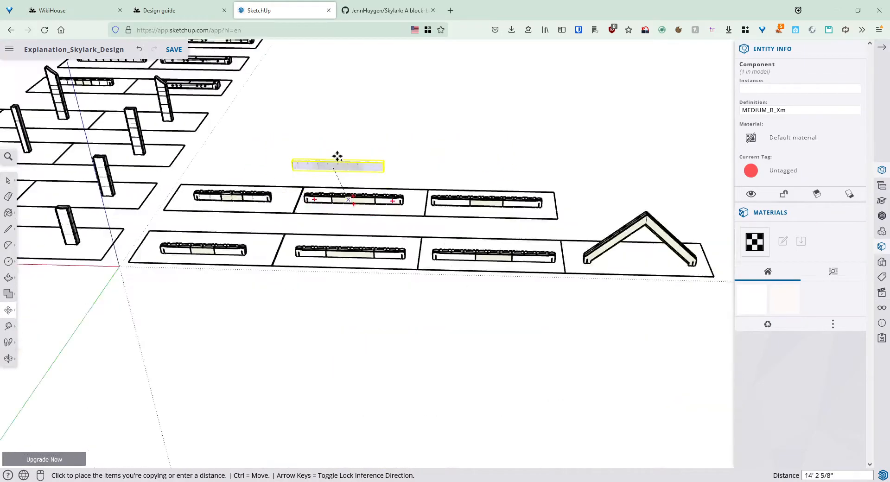
shift+middle_drag(353, 82, 323, 457)
scroll(364, 282, up, 4)
scroll(396, 134, up, 4)
middle_drag(402, 145, 330, 383)
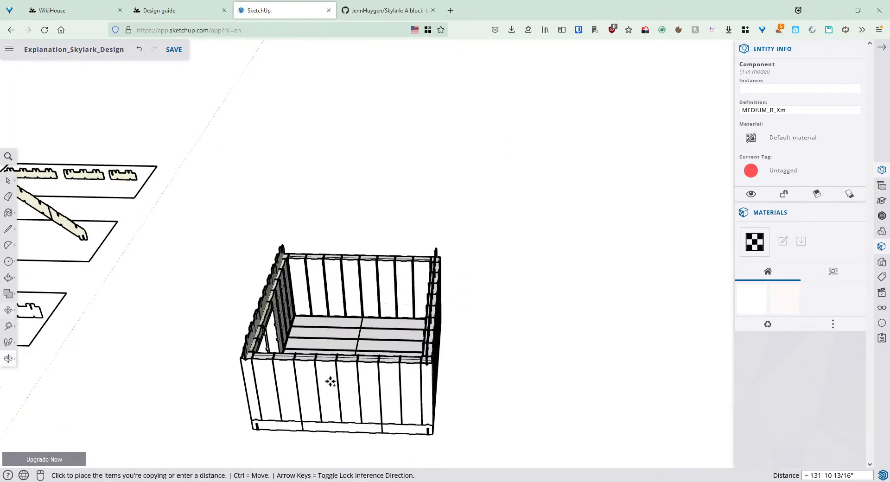
scroll(338, 352, up, 4)
scroll(331, 342, up, 4)
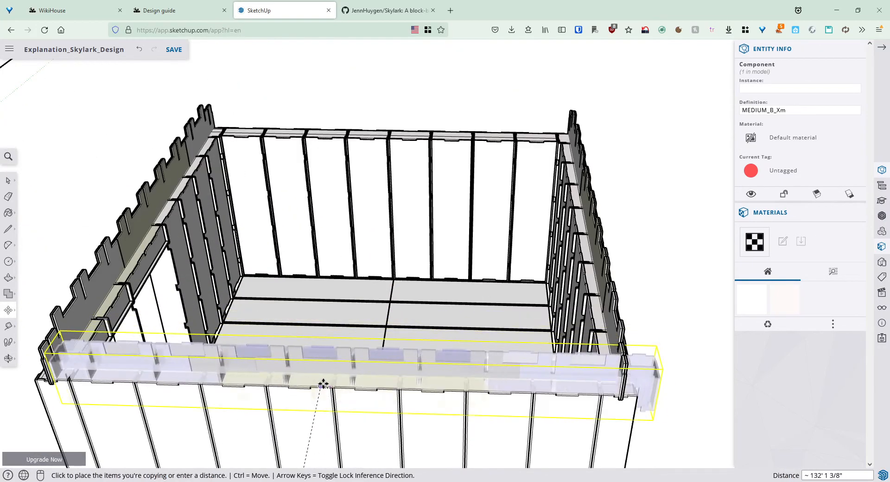
click(322, 384)
key(space)
click(41, 268)
Move the copied beam along the wall top toward the corner so its end reaches past the comb's end.
scroll(120, 372, down, 2)
middle_drag(137, 361, 404, 358)
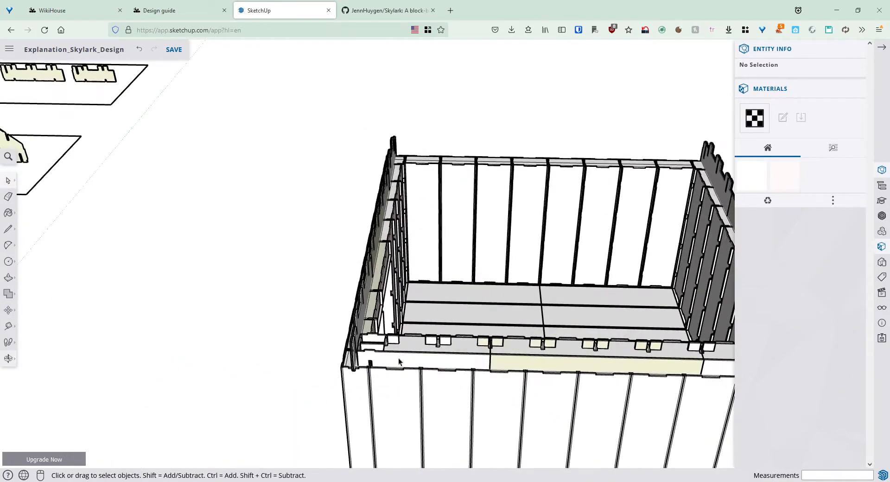
scroll(371, 367, up, 4)
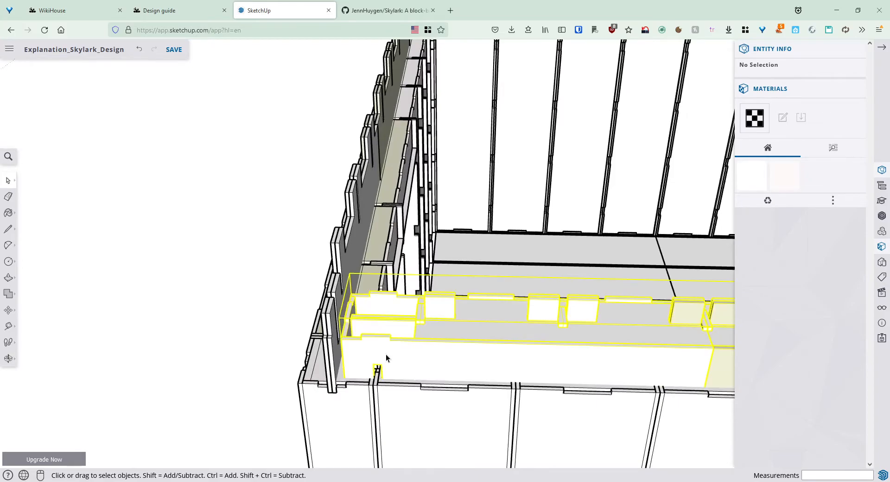
click(387, 357)
click(386, 353)
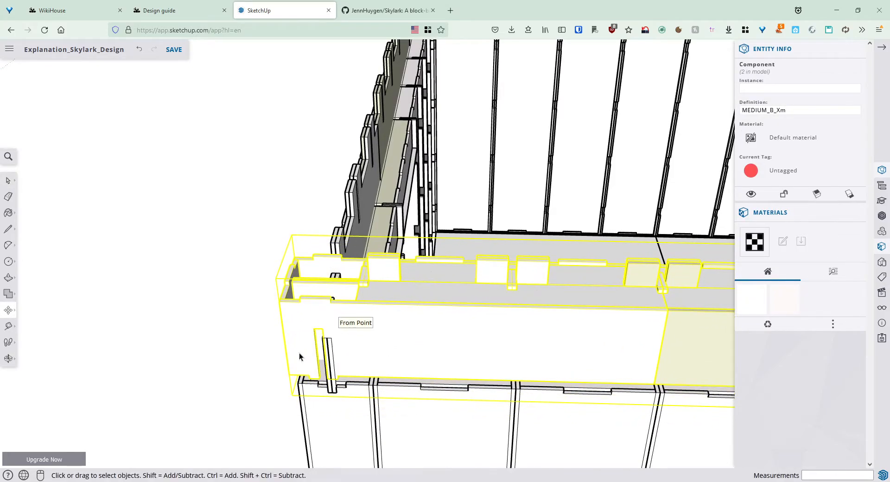
click(254, 344)
Shift the beam sideways so the slot at its end lines up with the comb's projecting end.
scroll(334, 331, up, 3)
middle_drag(334, 331, 393, 290)
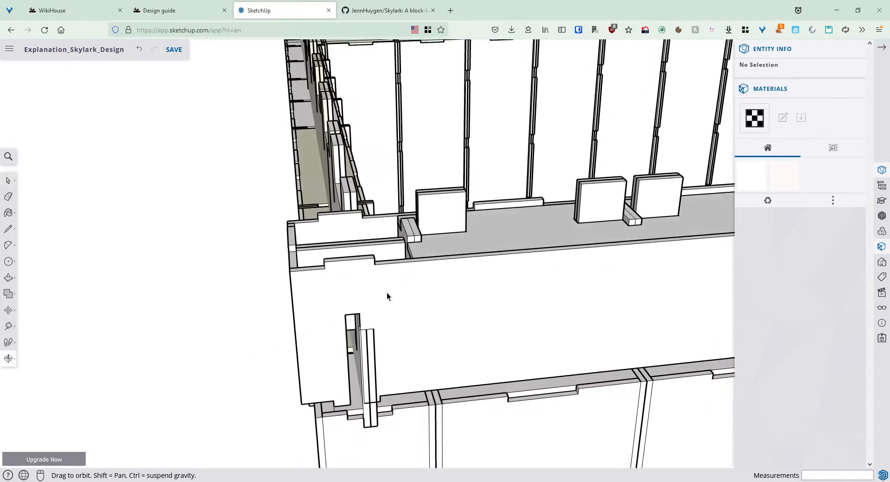
click(394, 290)
key(m)
click(349, 292)
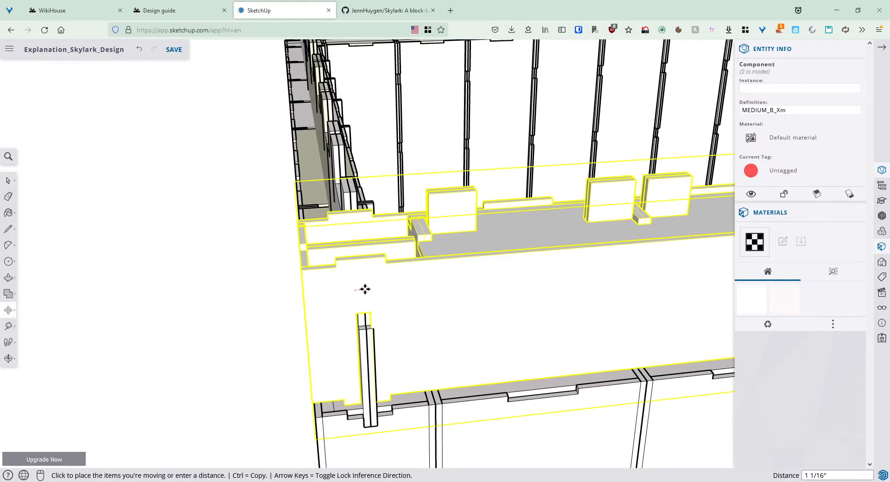
Move the beam by the top corner of its end slot so the slot fits exactly over the comb's end.
click(358, 315)
scroll(355, 311, up, 3)
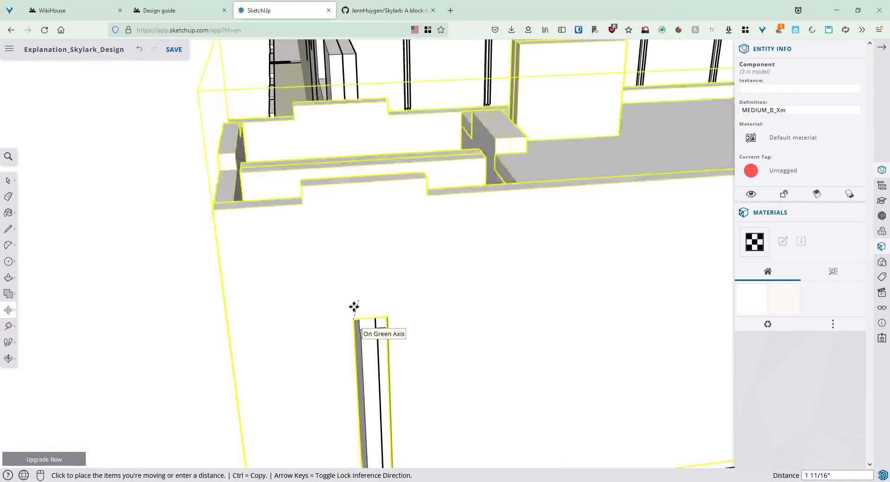
scroll(354, 301, up, 3)
middle_drag(355, 294, 359, 388)
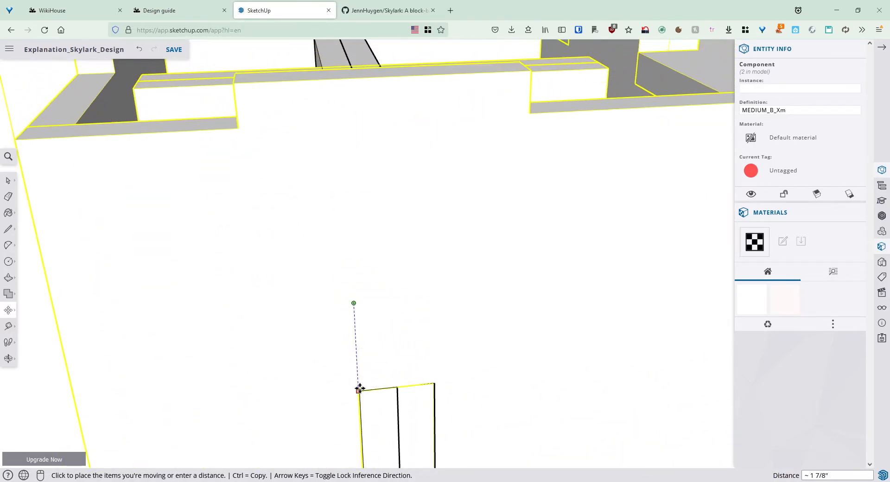
key(space)
scroll(465, 331, down, 6)
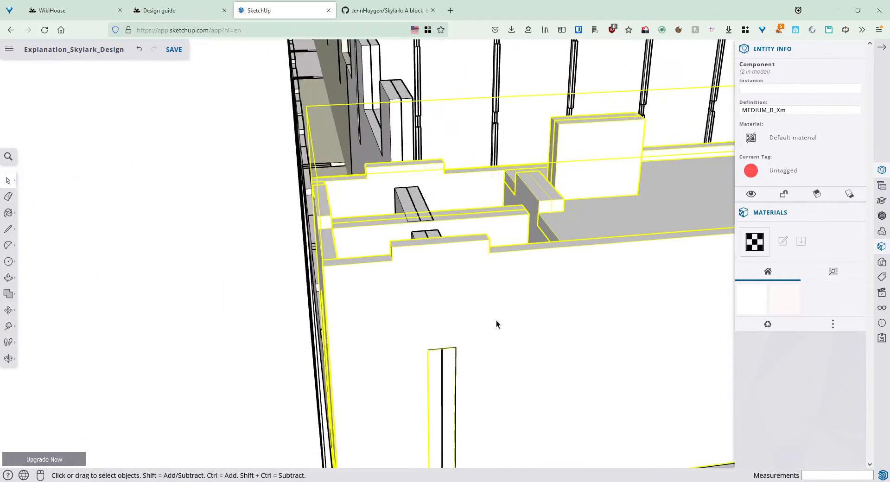
click(319, 297)
Examine how the beam's end block and the combs' ends interlock at the building's corners.
middle_drag(511, 299, 330, 369)
scroll(368, 404, down, 5)
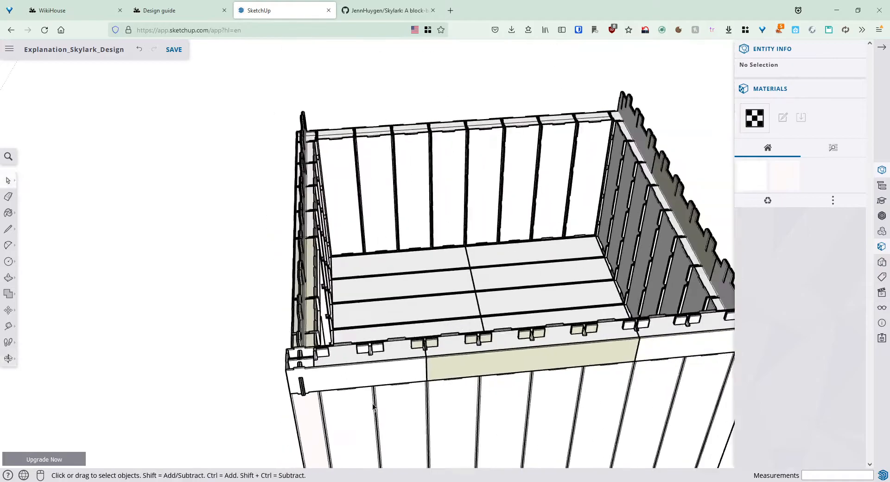
middle_drag(424, 358, 635, 363)
scroll(584, 396, up, 5)
middle_drag(584, 396, 565, 372)
scroll(455, 364, down, 3)
scroll(565, 372, up, 4)
scroll(546, 373, up, 3)
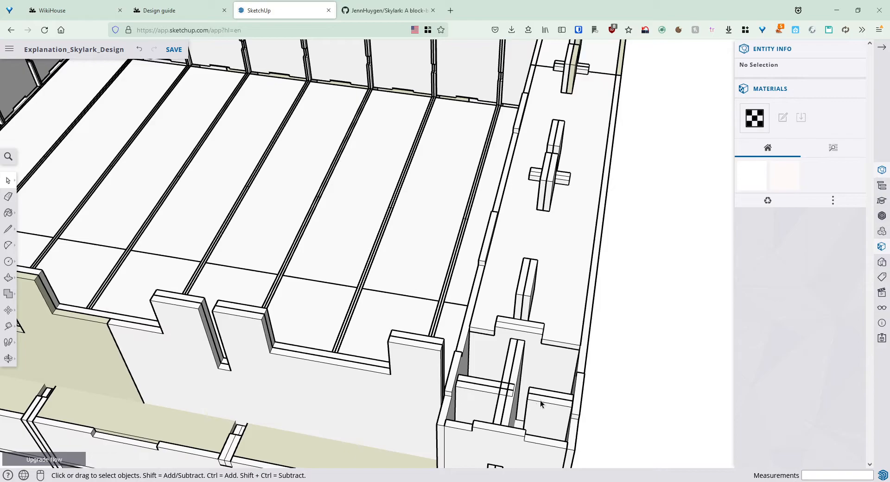
scroll(522, 387, down, 2)
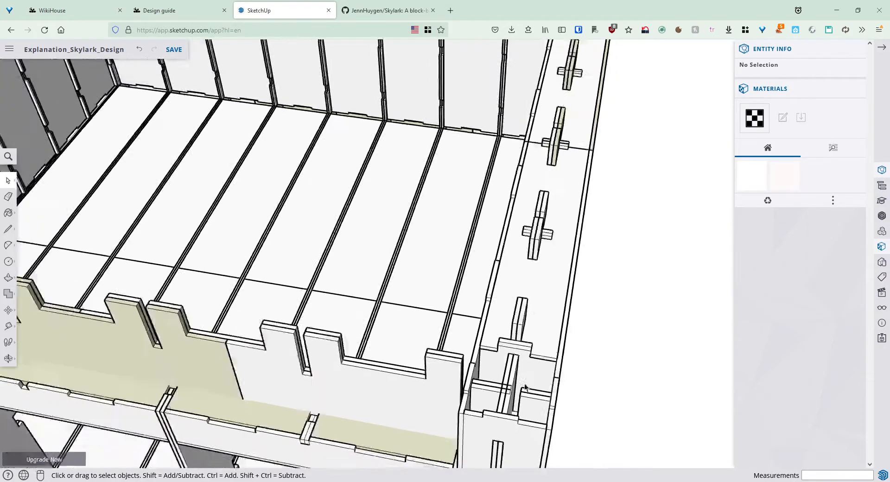
scroll(427, 416, down, 5)
Move the MEDIUM_B_Xm beam straight across the building to the top of the opposite wall.
middle_drag(427, 416, 660, 433)
click(659, 433)
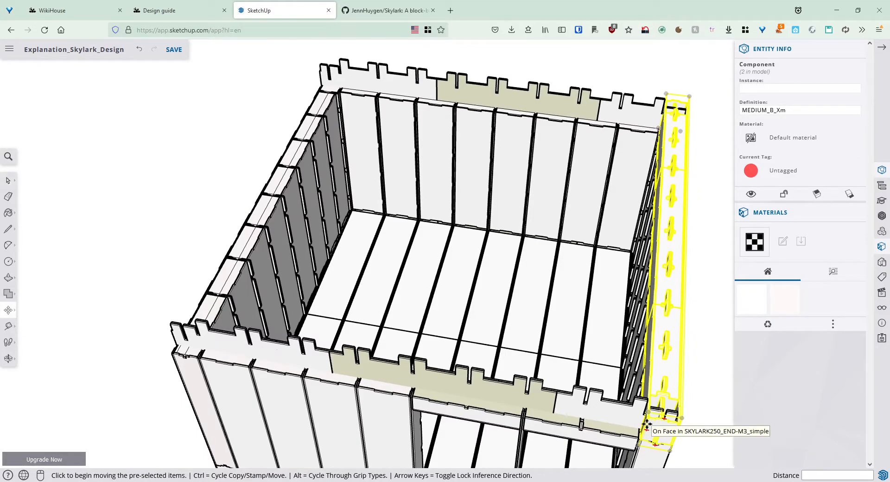
click(649, 424)
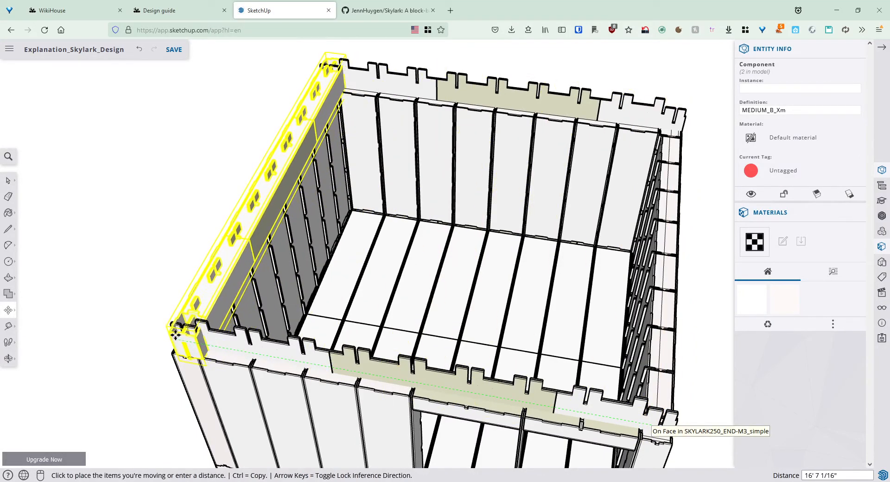
click(127, 343)
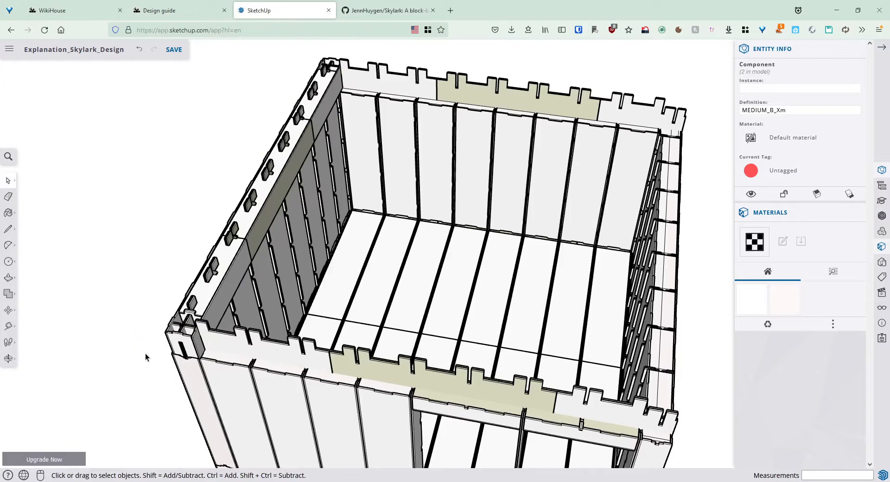
Align the moved beam with the wall corner by its lower end corner so the comb ends fill its slots.
scroll(143, 351, up, 5)
middle_drag(300, 334, 397, 374)
scroll(397, 374, up, 3)
shift+middle_drag(450, 422, 412, 315)
scroll(418, 351, up, 3)
click(437, 360)
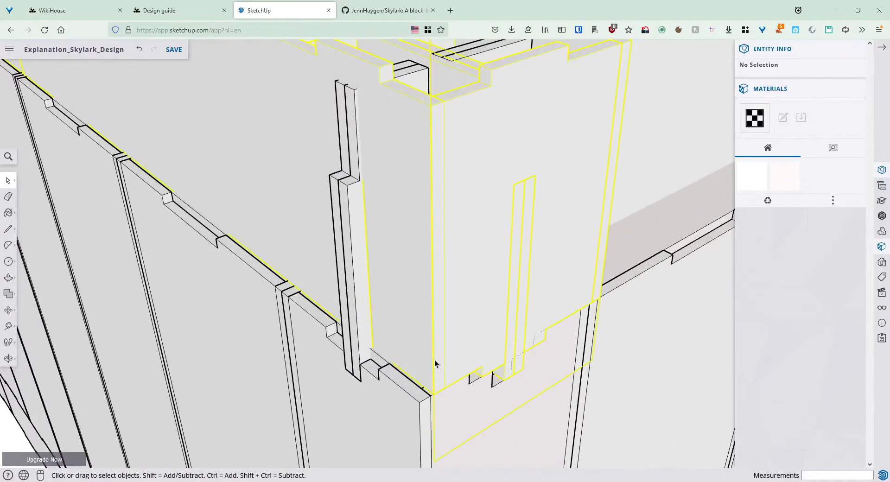
click(431, 394)
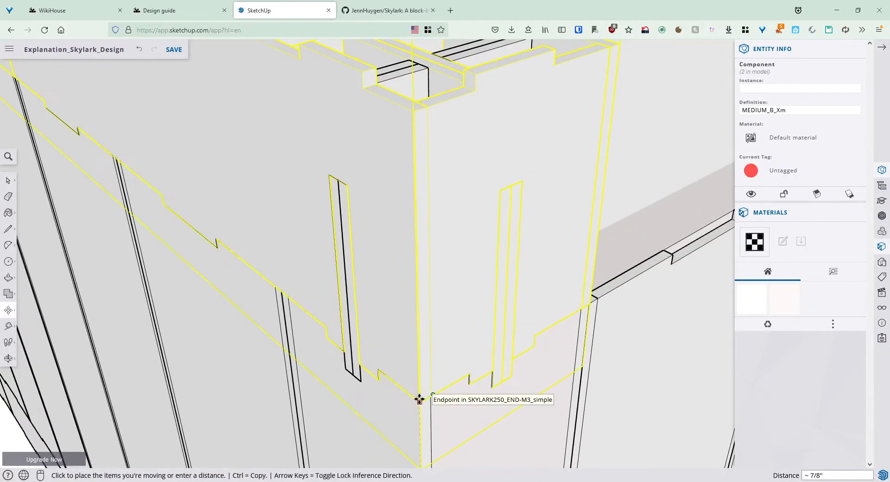
key(space)
scroll(468, 360, down, 10)
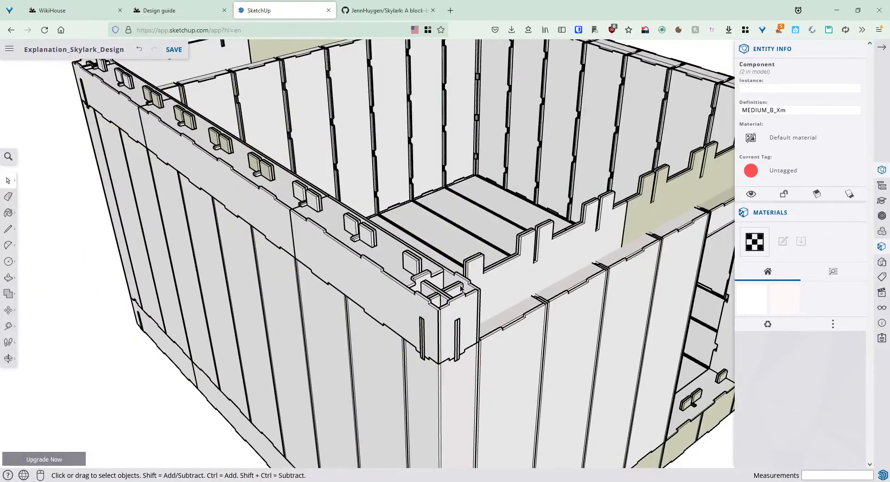
Copy the fitted beam across the building to just beyond the bare wall on the other side.
scroll(461, 288, down, 5)
middle_drag(454, 288, 307, 351)
scroll(438, 304, up, 8)
scroll(308, 351, down, 3)
scroll(451, 348, down, 8)
shift+middle_drag(531, 330, 404, 325)
scroll(324, 320, up, 3)
click(253, 301)
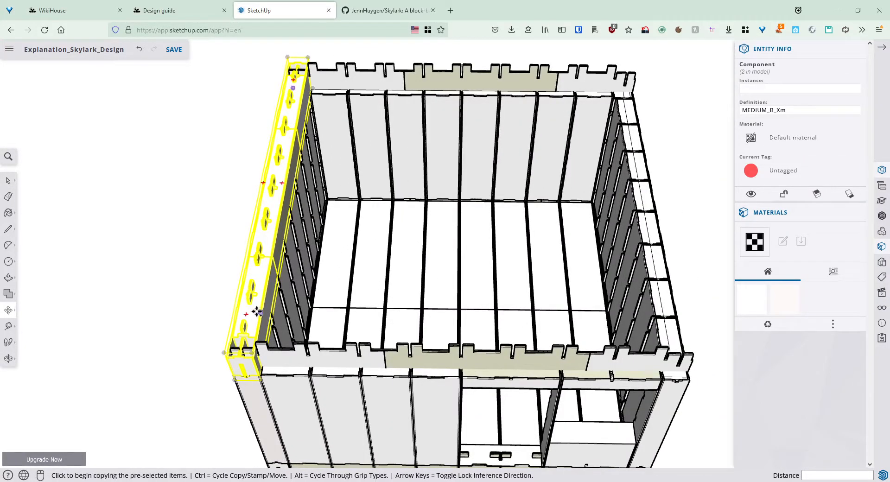
click(257, 312)
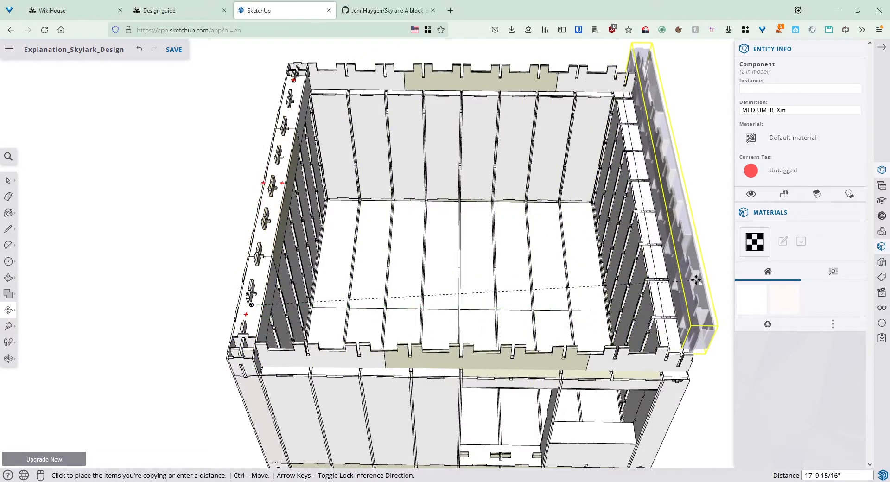
click(696, 281)
key(space)
Rotate the copied beam 180 degrees so its end slots face the outside of the bare wall.
middle_drag(680, 286, 398, 239)
scroll(399, 246, down, 3)
shift+middle_drag(456, 362, 385, 307)
scroll(385, 308, up, 4)
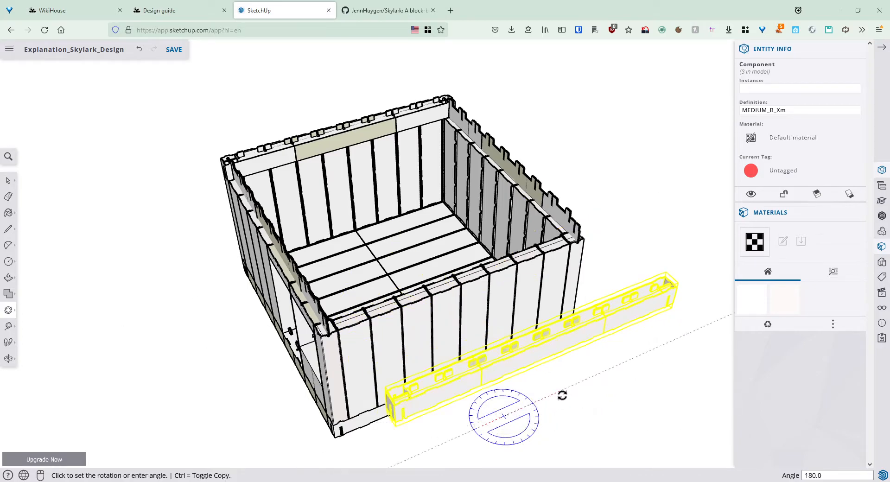
click(354, 428)
scroll(388, 414, up, 5)
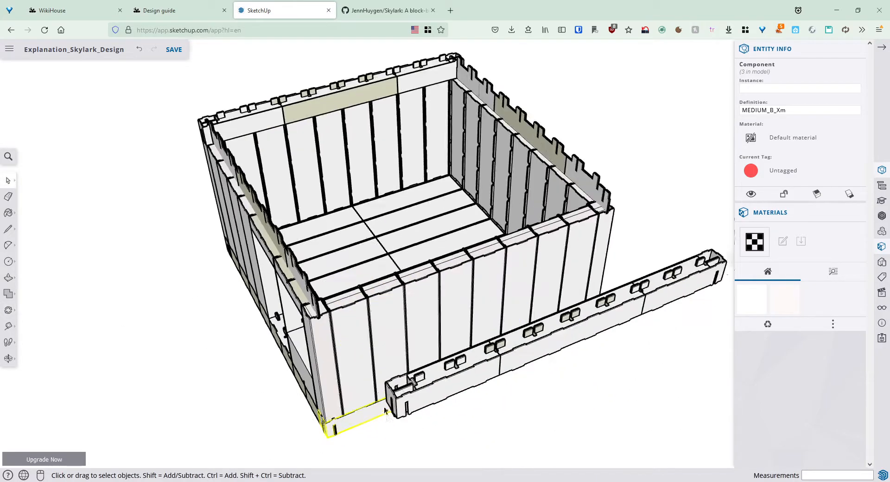
Move the rotated beam by its lower end corner onto the wall's top corner so it fits over the comb ends.
click(419, 391)
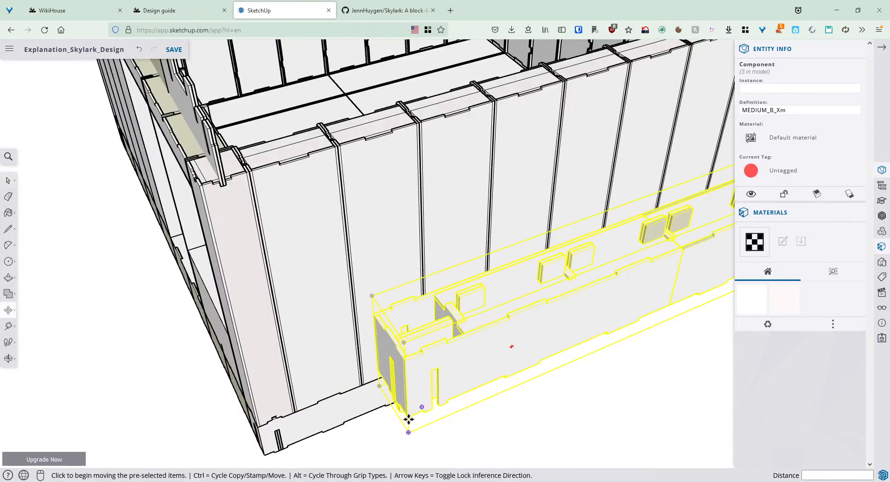
scroll(407, 419, up, 5)
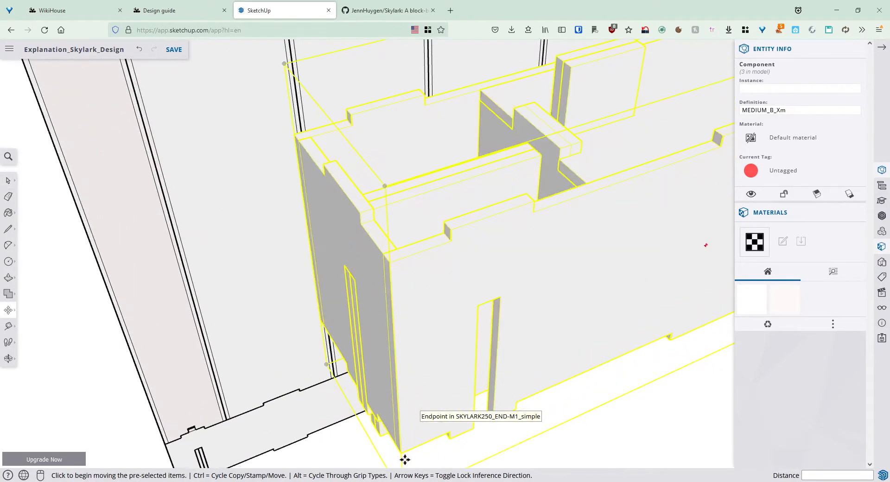
click(400, 452)
shift+middle_drag(132, 263, 369, 446)
scroll(370, 447, down, 3)
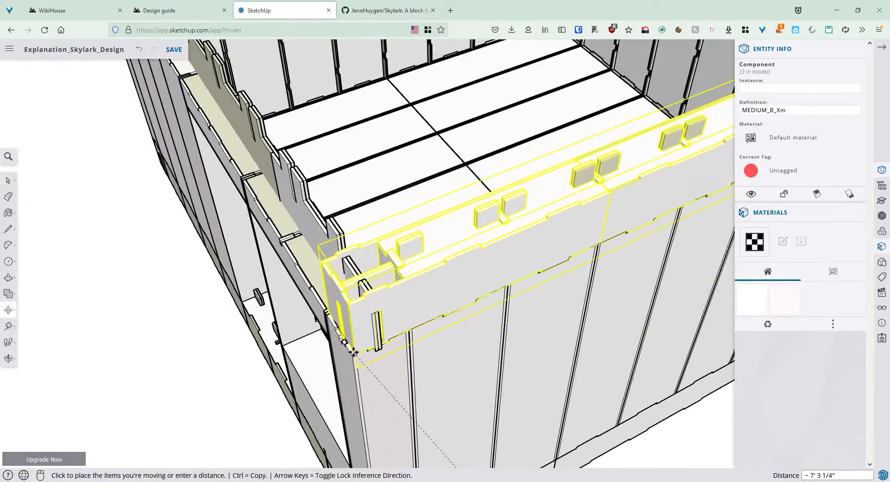
scroll(346, 348, up, 10)
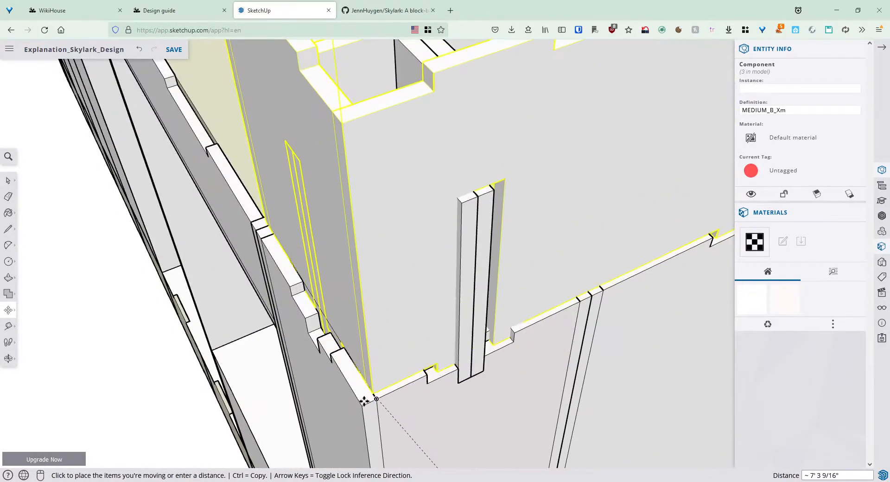
scroll(493, 341, down, 10)
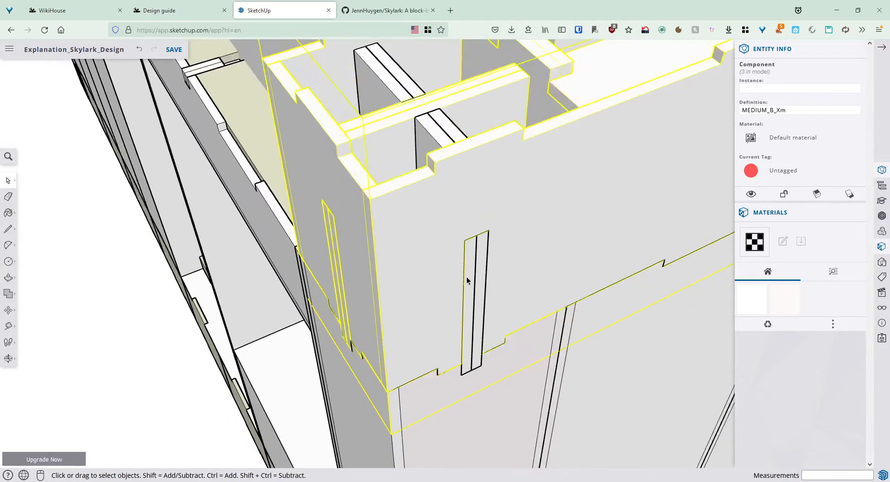
click(380, 345)
scroll(561, 290, down, 6)
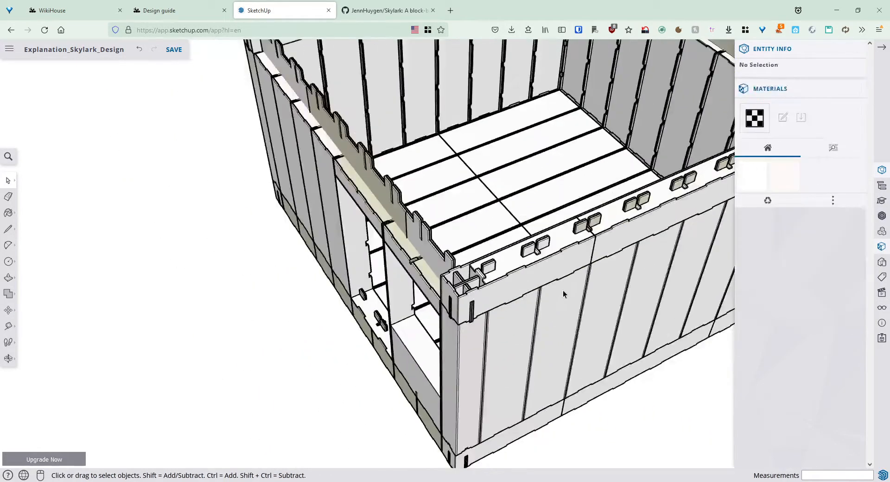
Copy the SKYLARK250_FLOOR-M block nearest the side wall out of the building to the open space beside it.
scroll(556, 292, up, 1)
middle_drag(555, 292, 423, 315)
scroll(528, 239, down, 1)
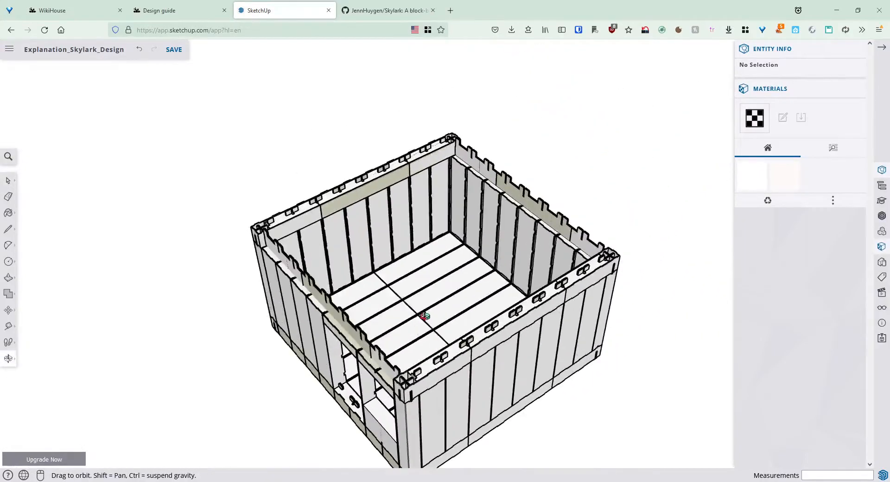
scroll(454, 348, up, 2)
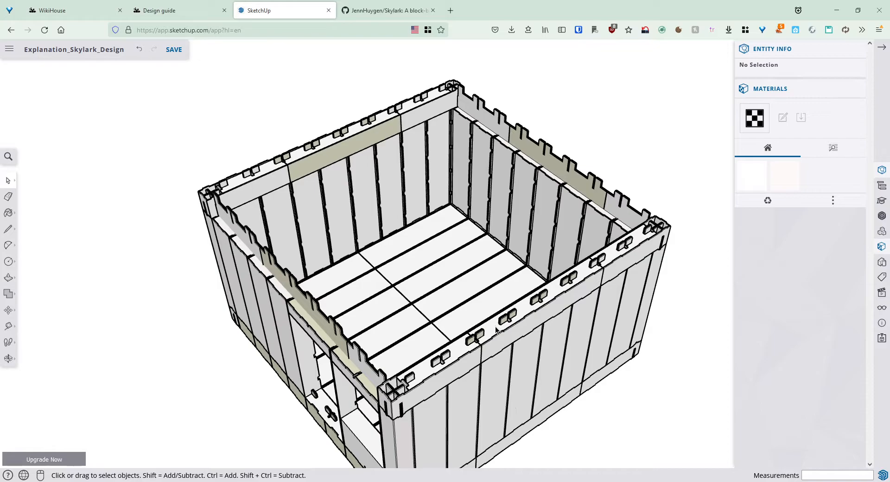
scroll(403, 320, down, 3)
middle_drag(391, 336, 475, 380)
click(469, 372)
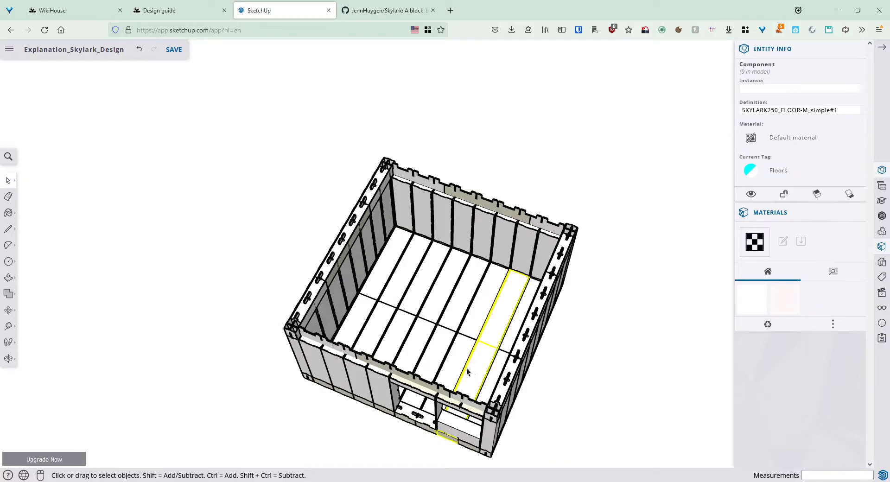
click(465, 368)
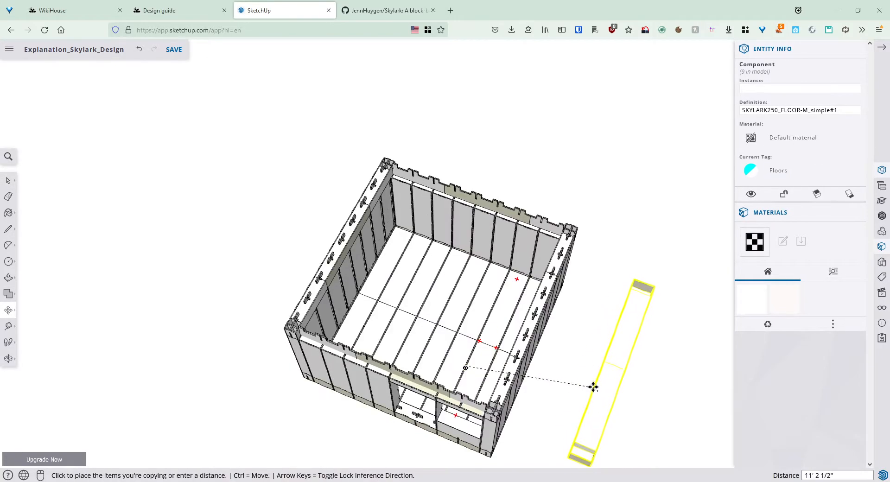
click(535, 422)
Move the copied floor block by its lower front corner onto the wall top beside the corner above the window, fitting it between the combs.
scroll(547, 384, up, 4)
middle_drag(547, 386, 598, 272)
scroll(598, 273, down, 1)
click(661, 393)
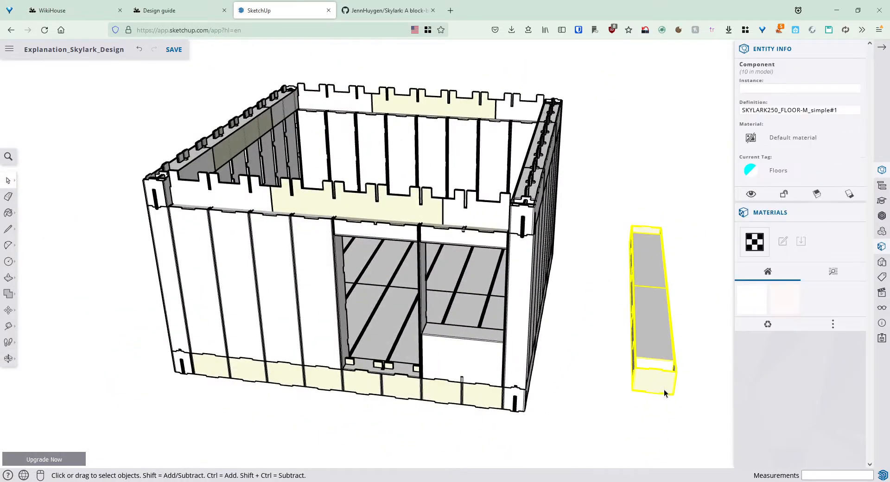
key(m)
click(674, 394)
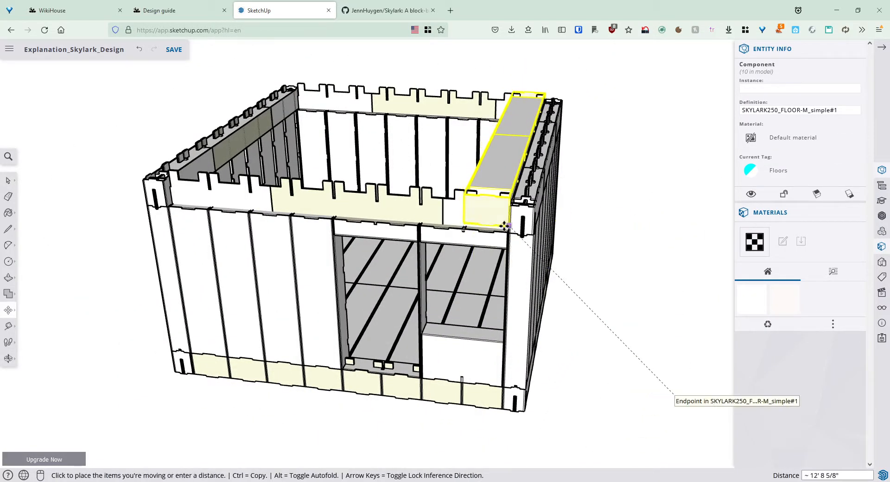
click(597, 309)
scroll(487, 235, up, 6)
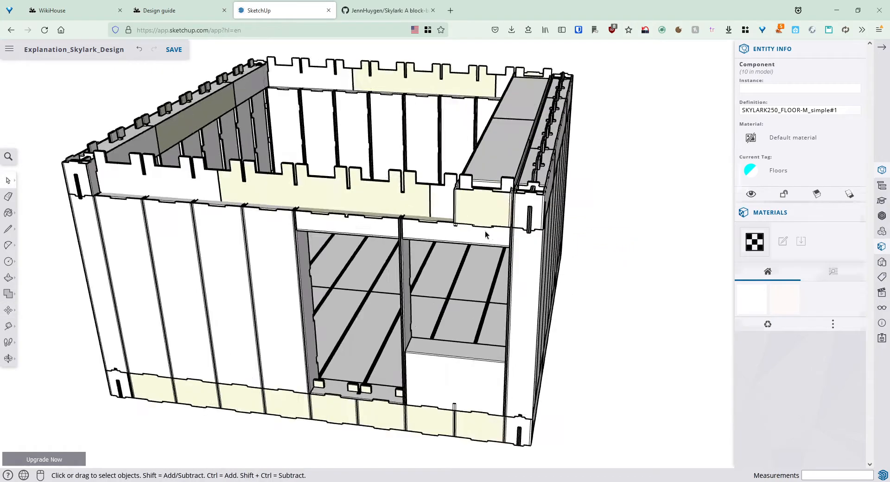
middle_drag(511, 175, 504, 268)
scroll(504, 264, up, 3)
middle_drag(515, 301, 517, 244)
click(517, 245)
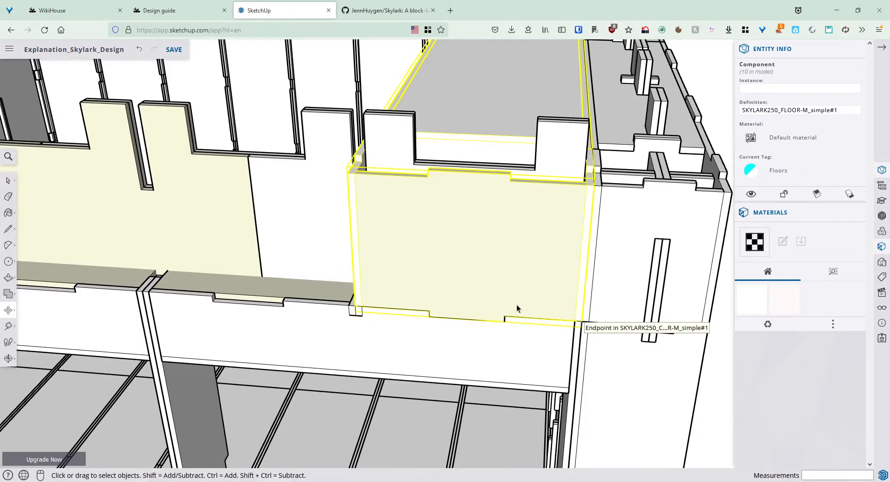
Copy the placed floor block one bay over by its lower corner and repeat the copy across the building to fill the ceiling.
key(space)
scroll(503, 299, down, 4)
scroll(463, 277, up, 2)
key(m)
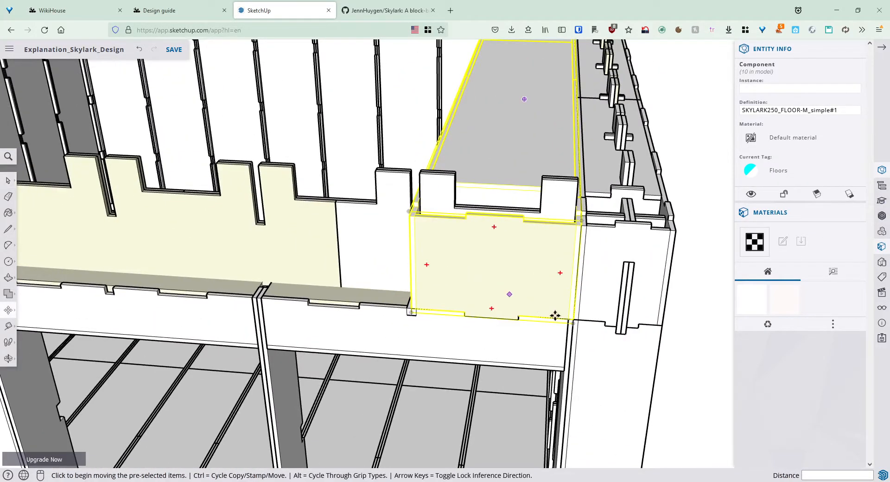
click(572, 318)
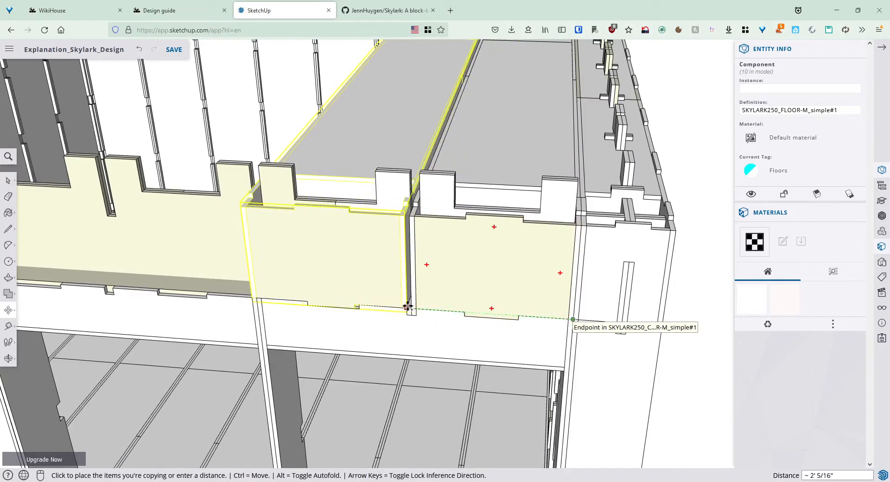
click(410, 307)
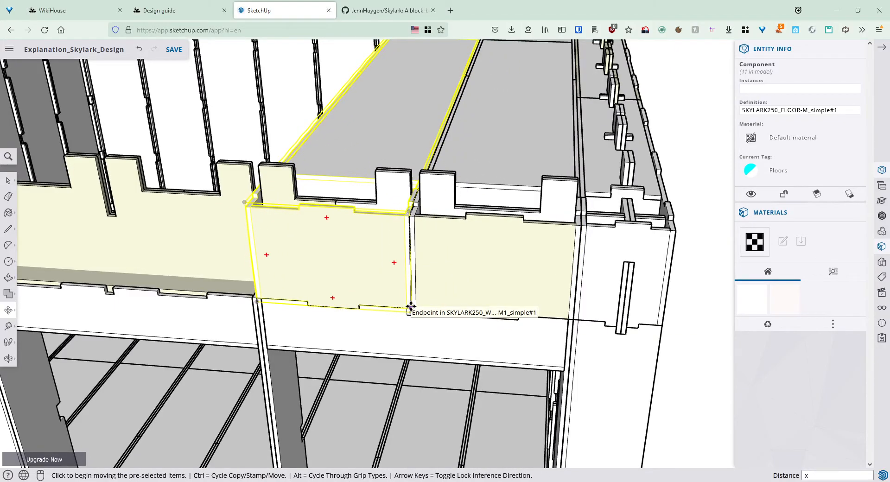
key(Return)
key(space)
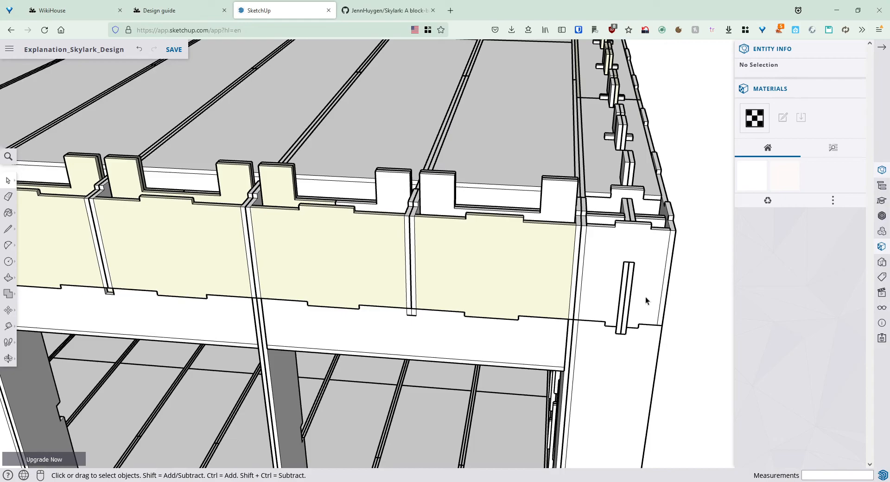
Examine the row of ceiling blocks and how they sit between the combs and beams from several sides.
scroll(409, 299, down, 10)
middle_drag(337, 302, 402, 223)
middle_drag(596, 327, 324, 398)
middle_drag(299, 352, 348, 347)
scroll(401, 365, up, 2)
middle_drag(401, 365, 410, 333)
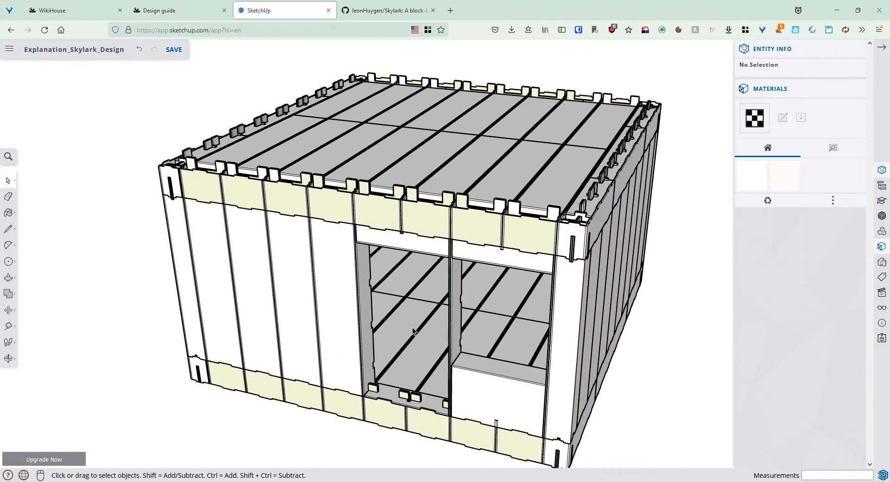